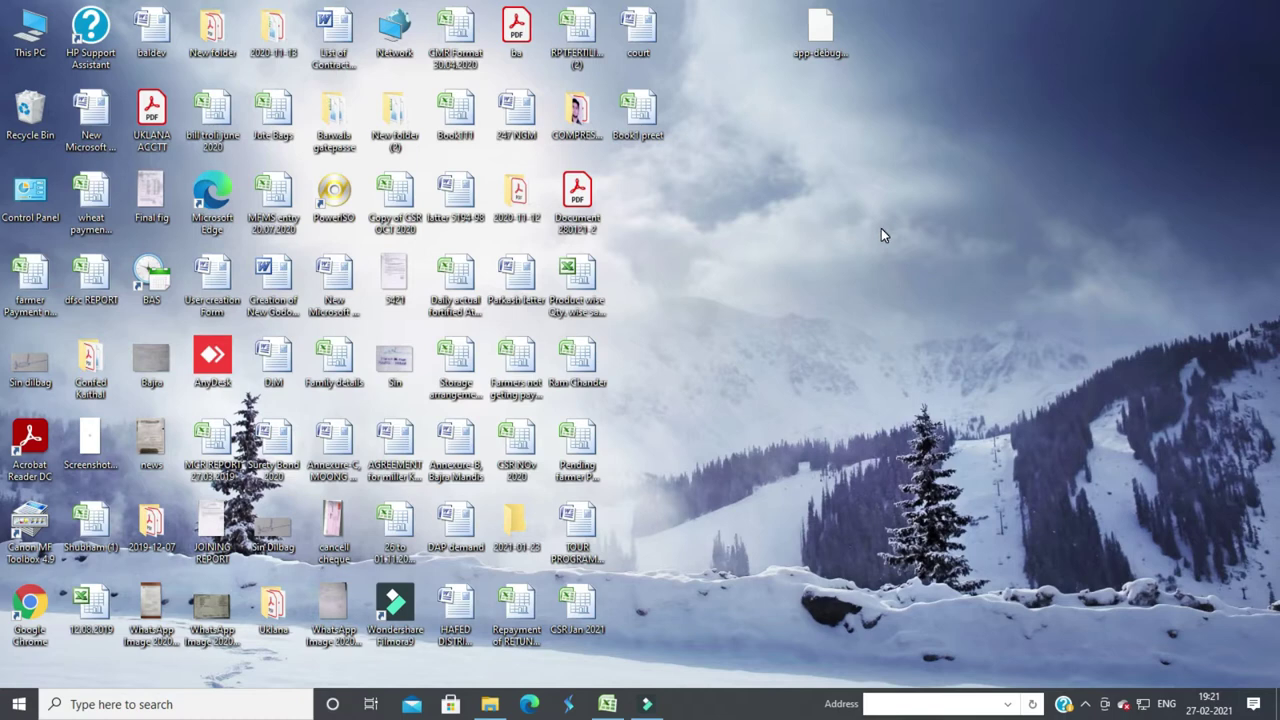
# Move the app-debug.apk icon next to the other desktop icons
pyautogui.rightClick(900, 216)
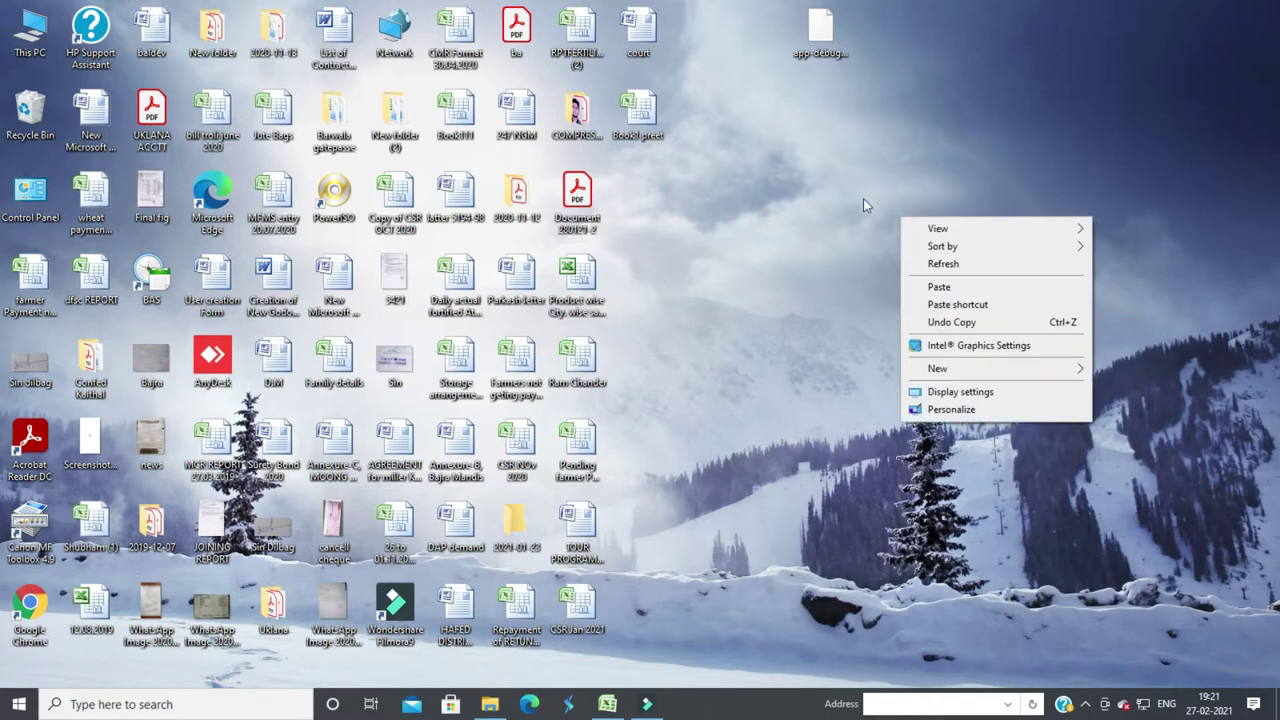
pyautogui.click(823, 190)
pyautogui.moveTo(820, 30)
pyautogui.mouseDown()
pyautogui.moveTo(713, 184)
pyautogui.moveTo(645, 195)
pyautogui.mouseUp()
# Refresh the desktop twice and launch Google Chrome
pyautogui.rightClick(743, 167)
pyautogui.click(777, 218)
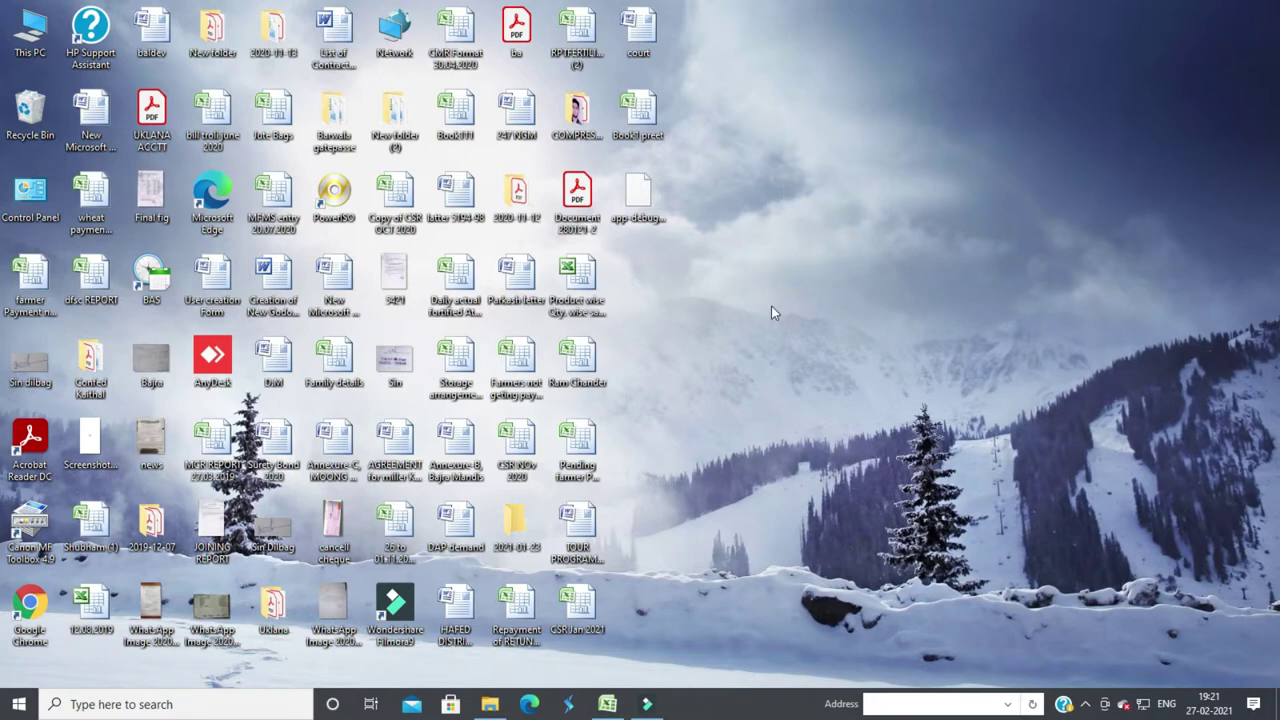
pyautogui.rightClick(790, 270)
pyautogui.click(823, 315)
pyautogui.doubleClick(30, 605)
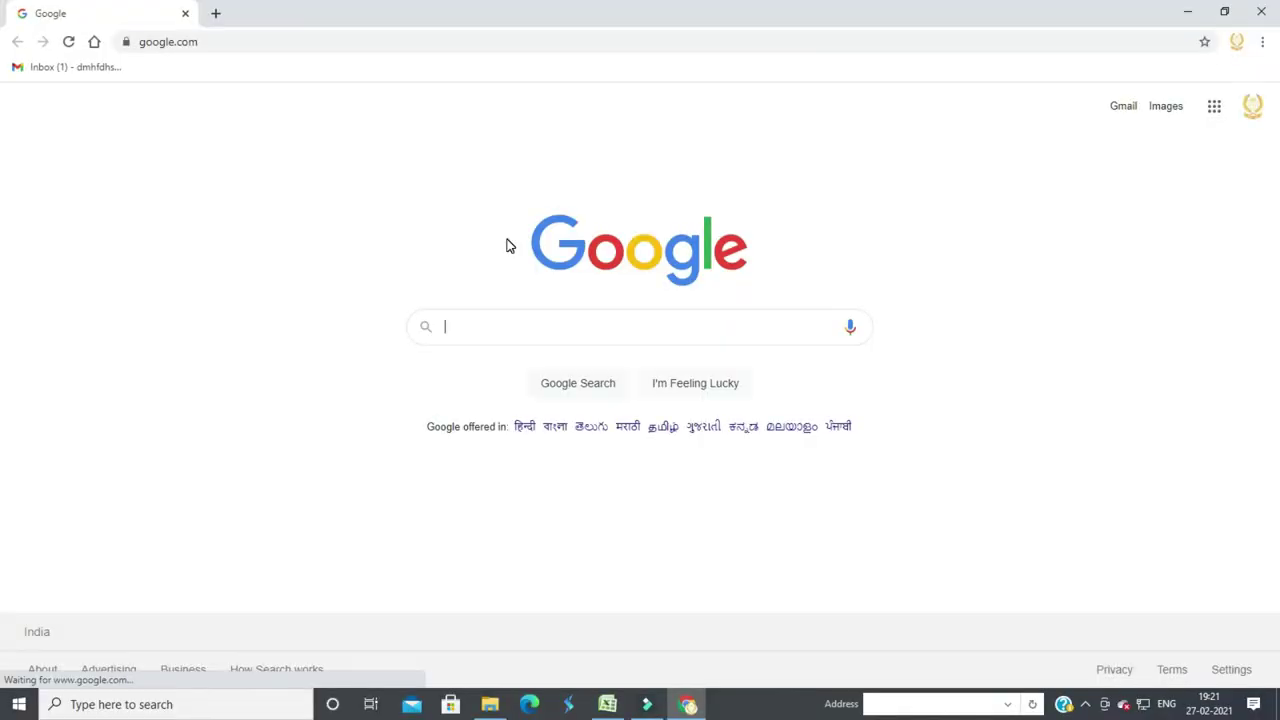
# Search Google for 'etender haryana' using the suggestion after typing 'etender'
pyautogui.click(467, 332)
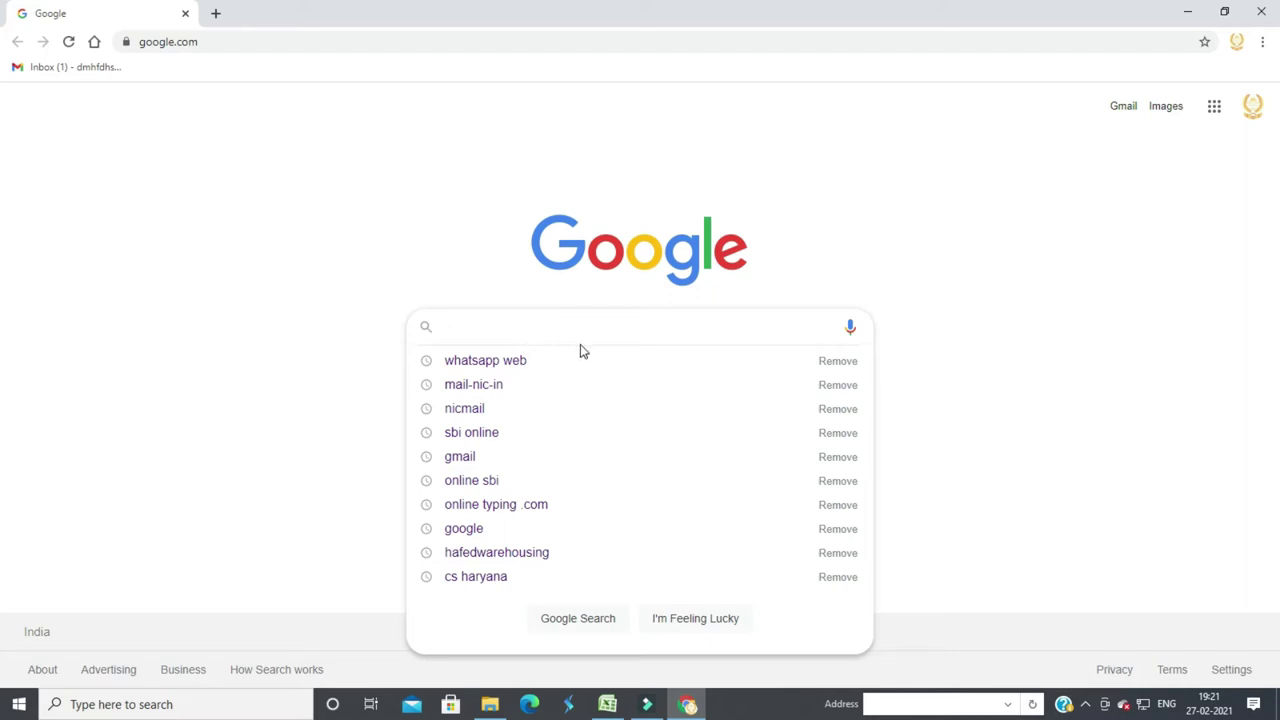
pyautogui.click(510, 320)
pyautogui.write('e')
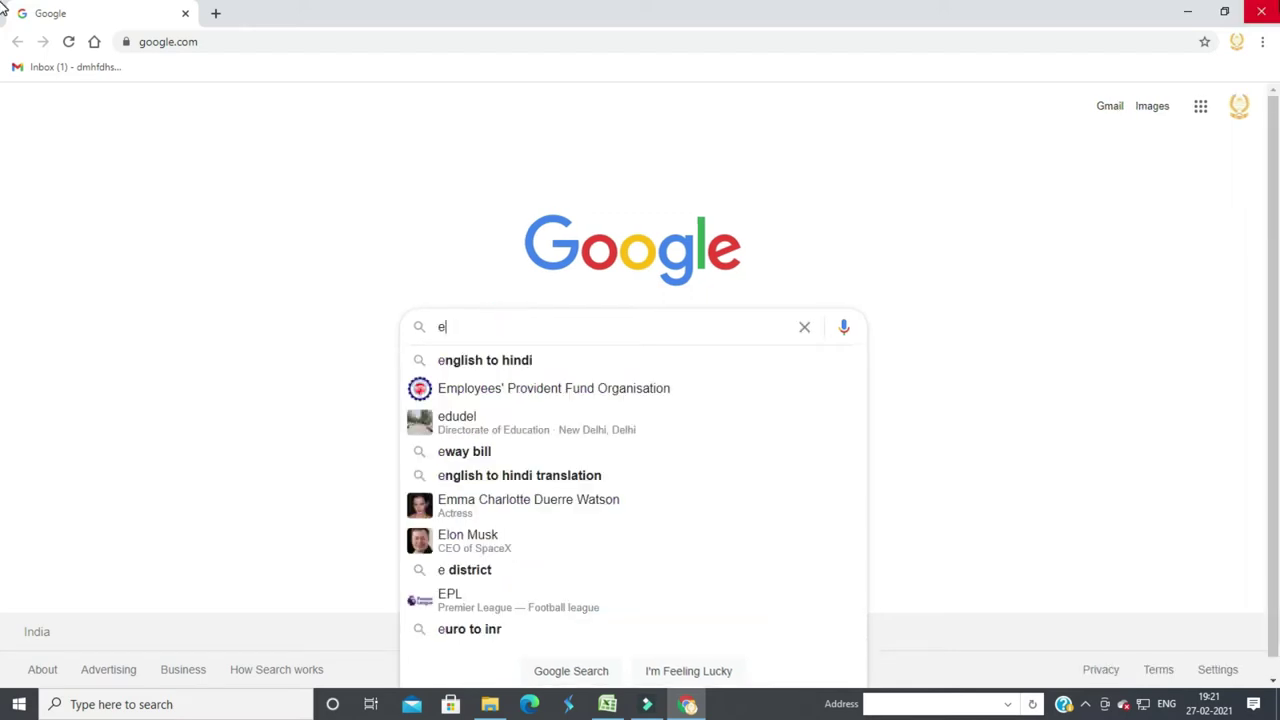
pyautogui.write('ten')
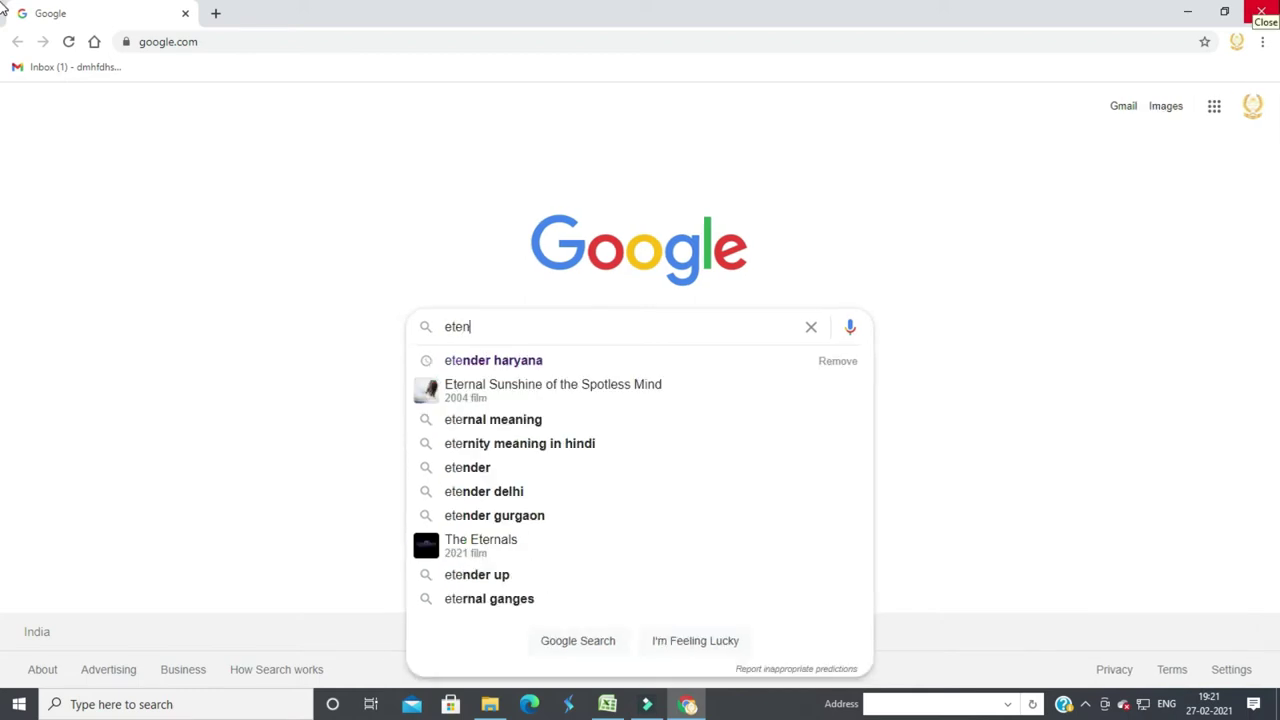
pyautogui.write('der')
pyautogui.press('Down')
pyautogui.press('Return')
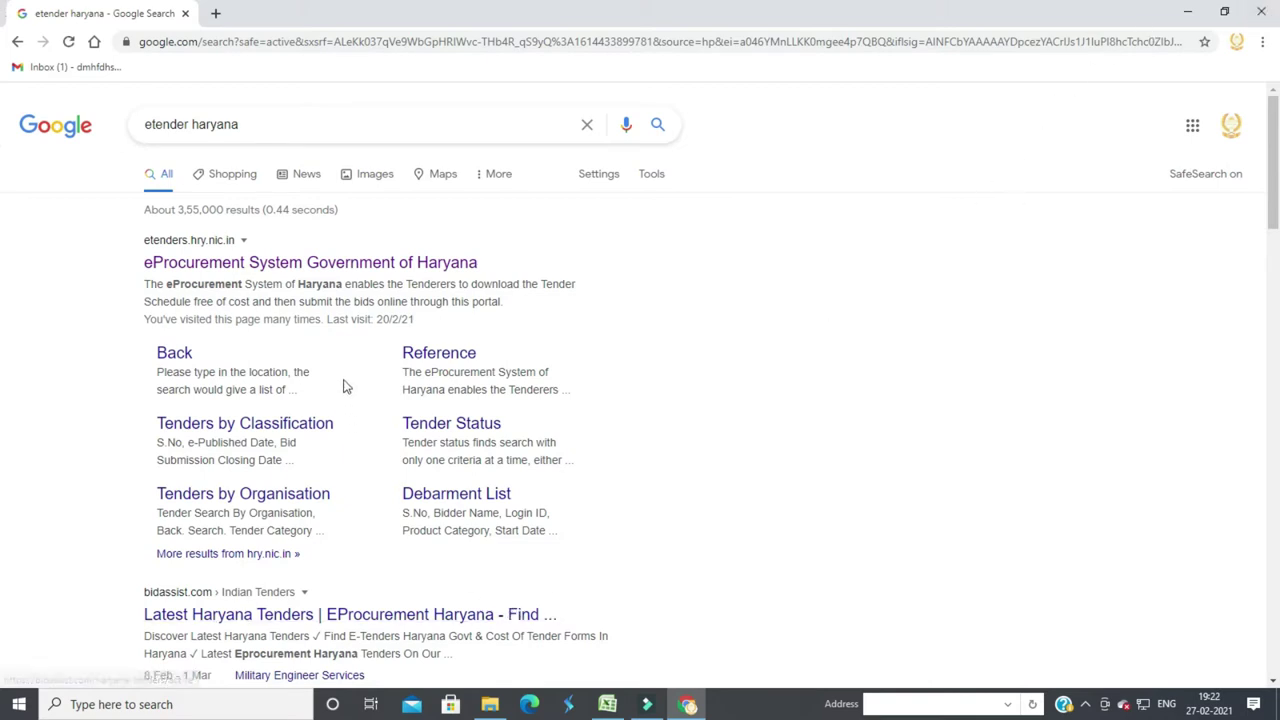
# Open the eProcurement System Government of Haryana result
pyautogui.click(246, 126)
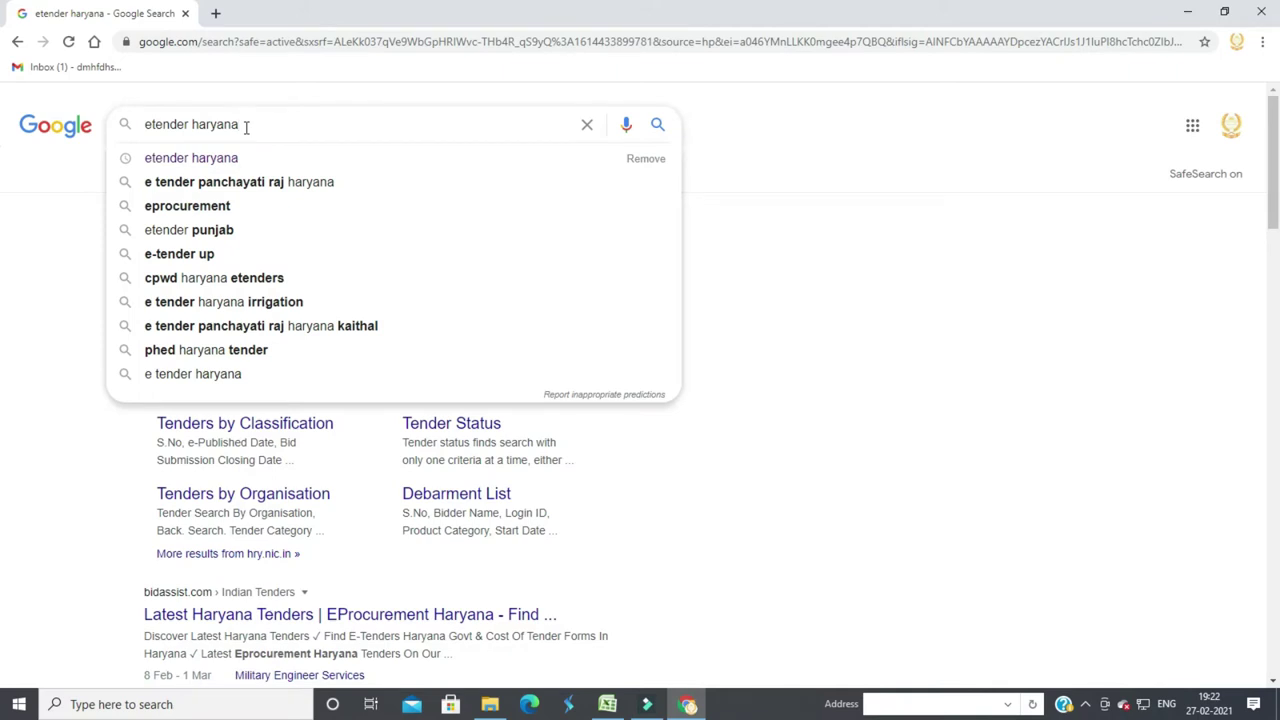
pyautogui.click(127, 474)
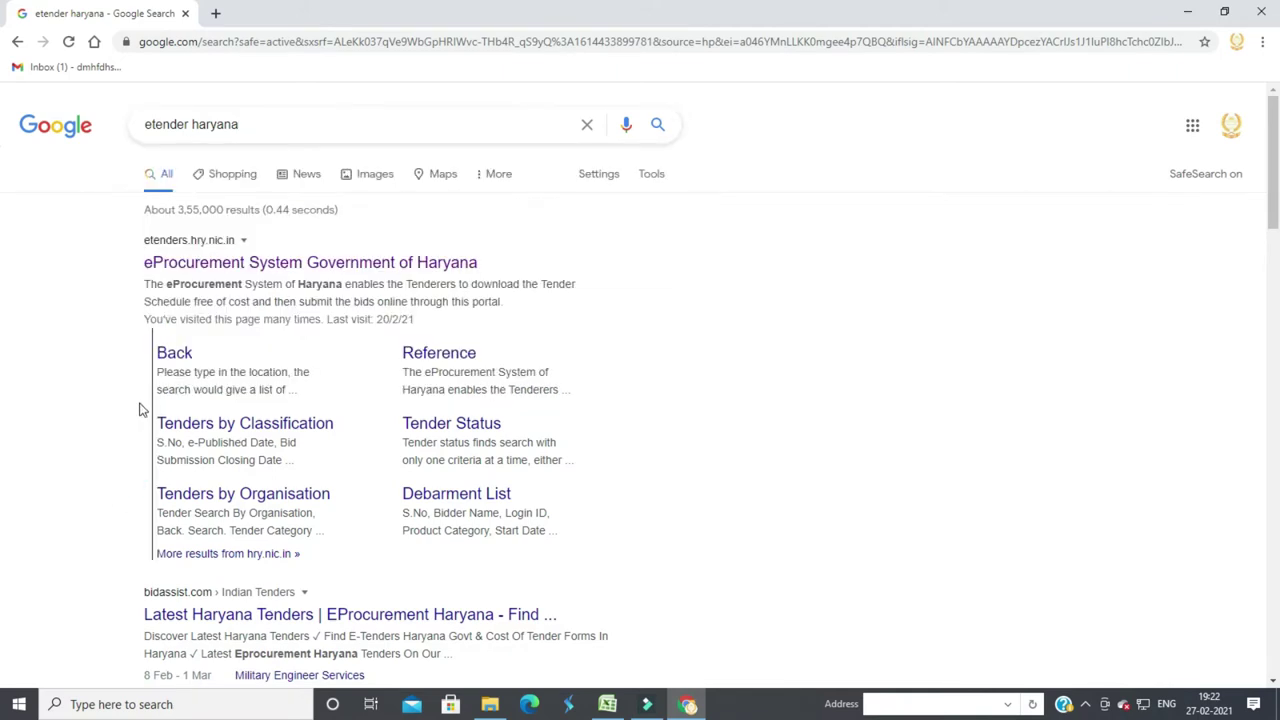
pyautogui.click(189, 266)
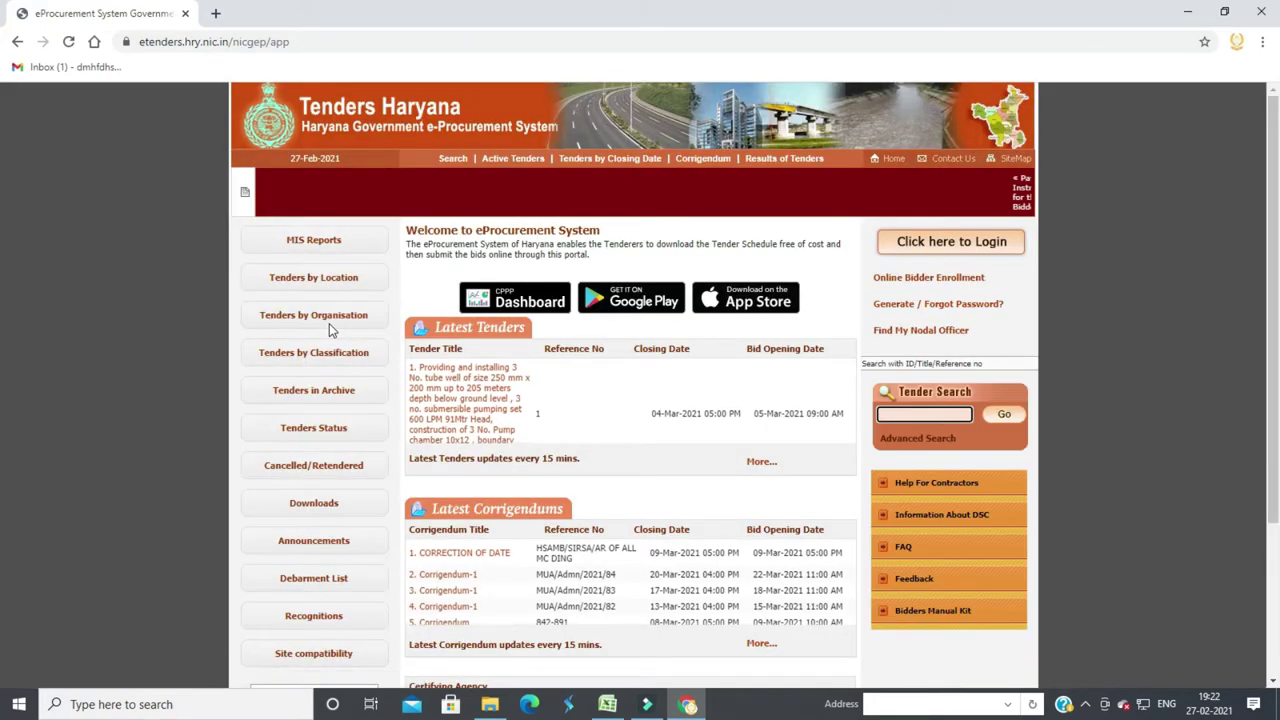
# Download V3_BOQ_ItemRate_Template_4Decimals.xls from the portal's Downloads page and open it in Excel from its folder
pyautogui.click(322, 512)
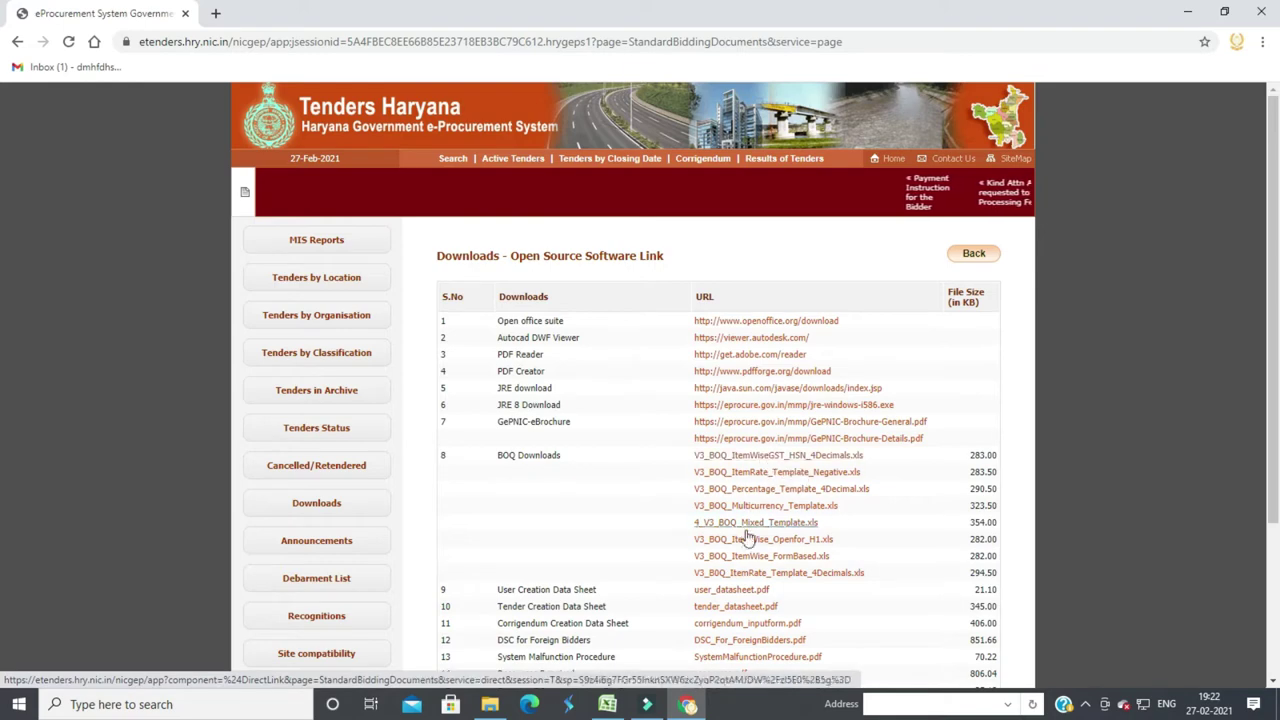
pyautogui.click(769, 577)
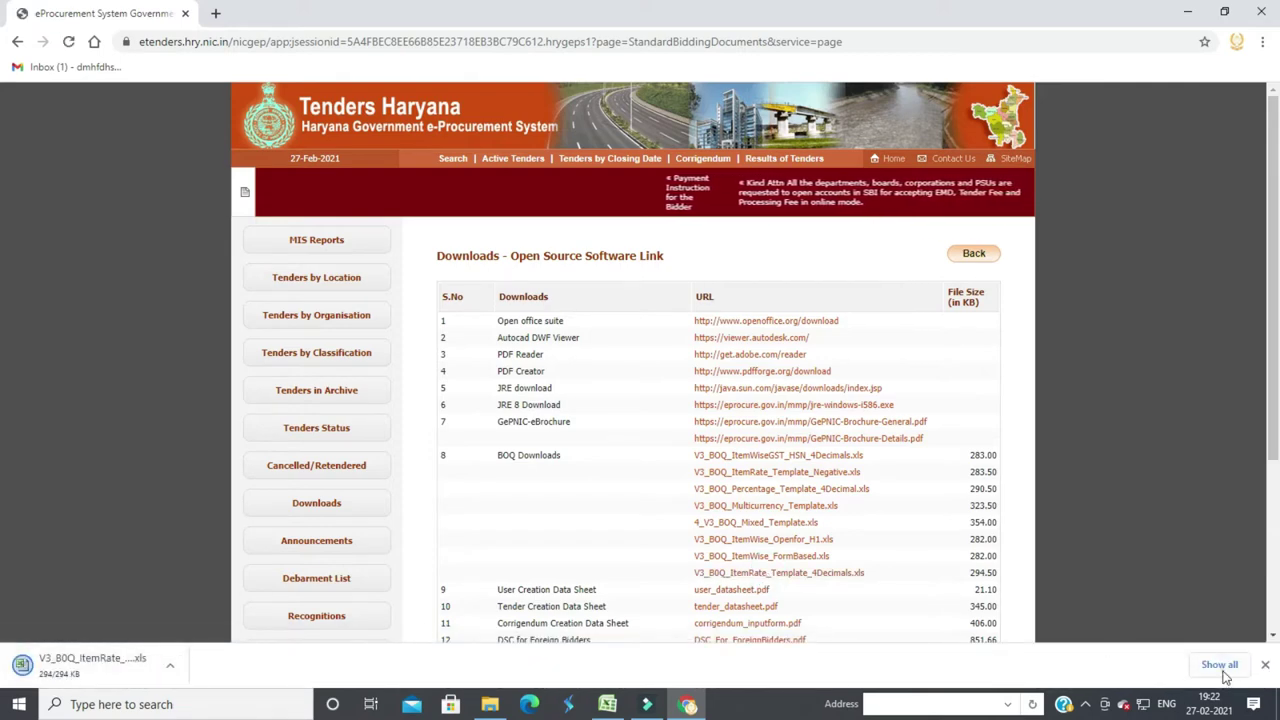
pyautogui.click(1219, 664)
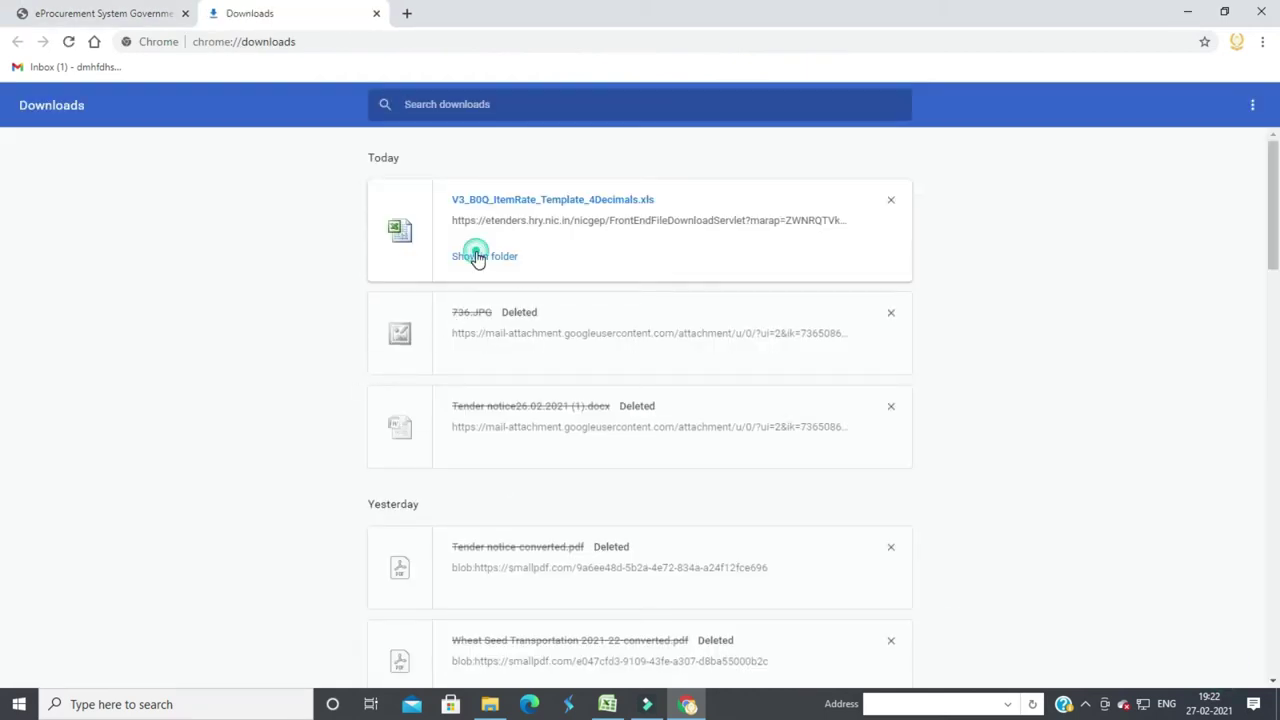
pyautogui.click(475, 255)
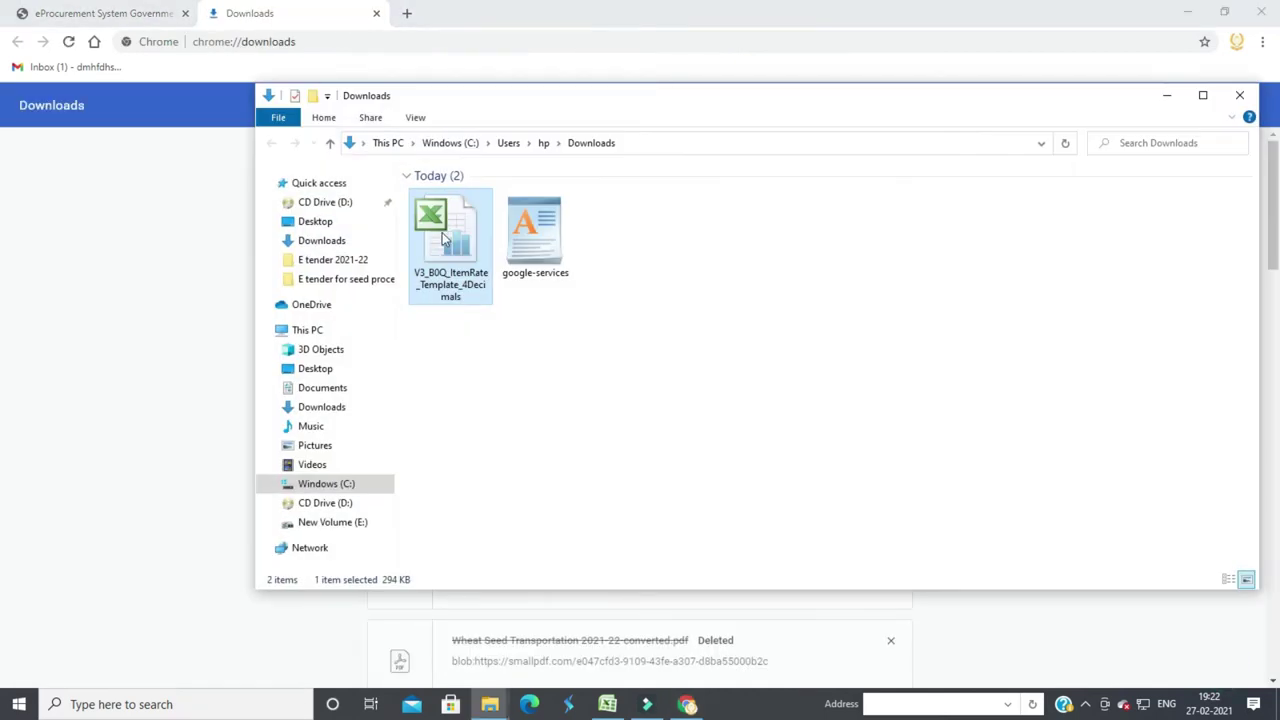
pyautogui.rightClick(445, 238)
pyautogui.click(489, 233)
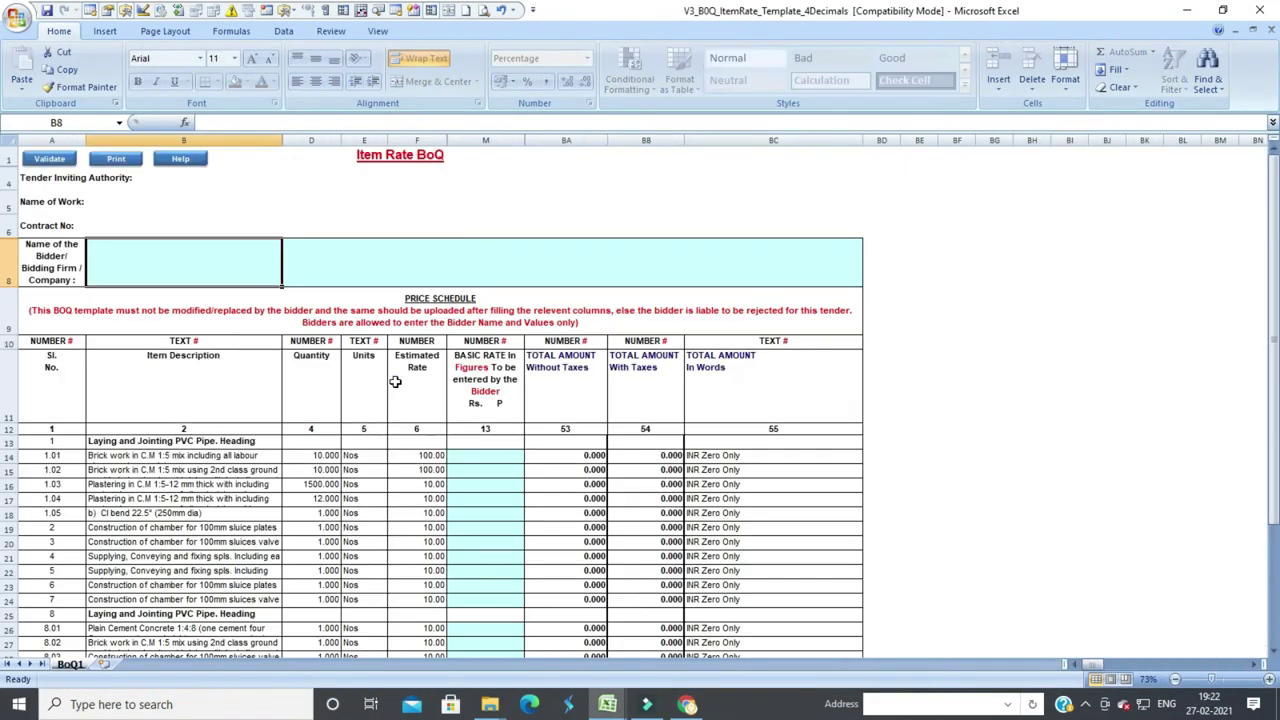
pyautogui.click(466, 261)
pyautogui.scroll(-3, 260, 444)
pyautogui.scroll(-5, 260, 444)
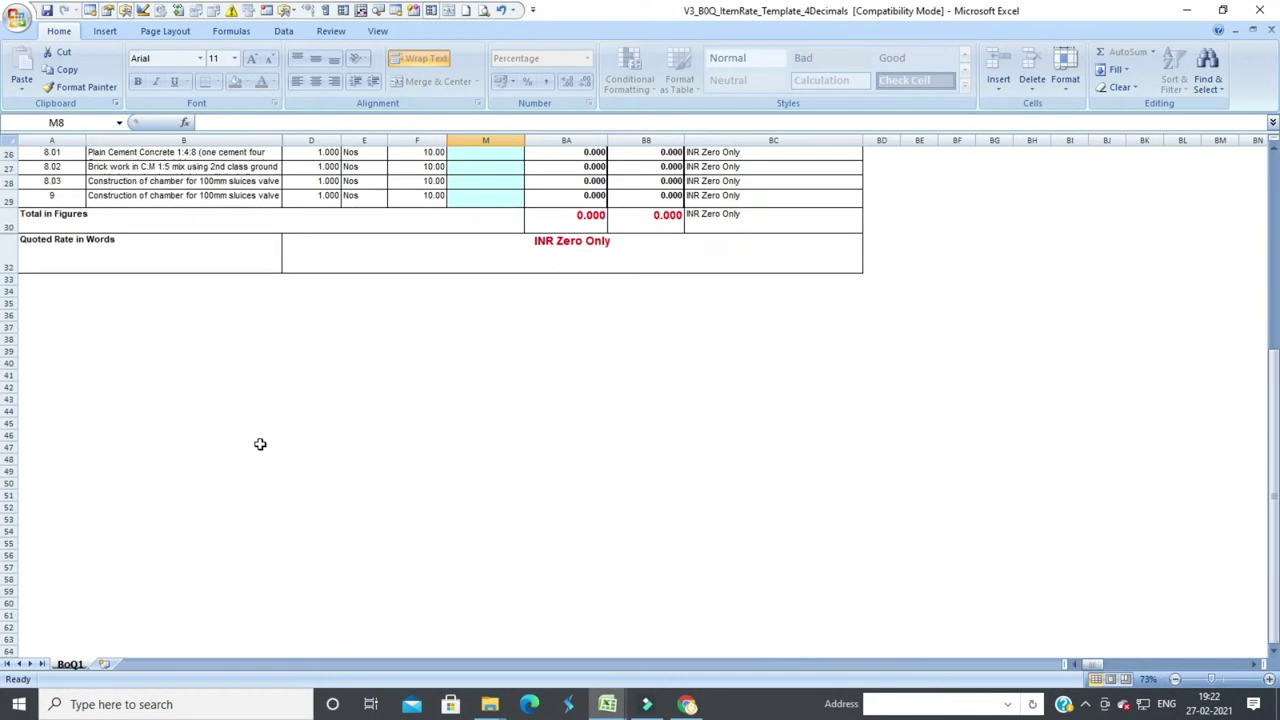
pyautogui.scroll(8, 298, 415)
pyautogui.scroll(-3, 287, 375)
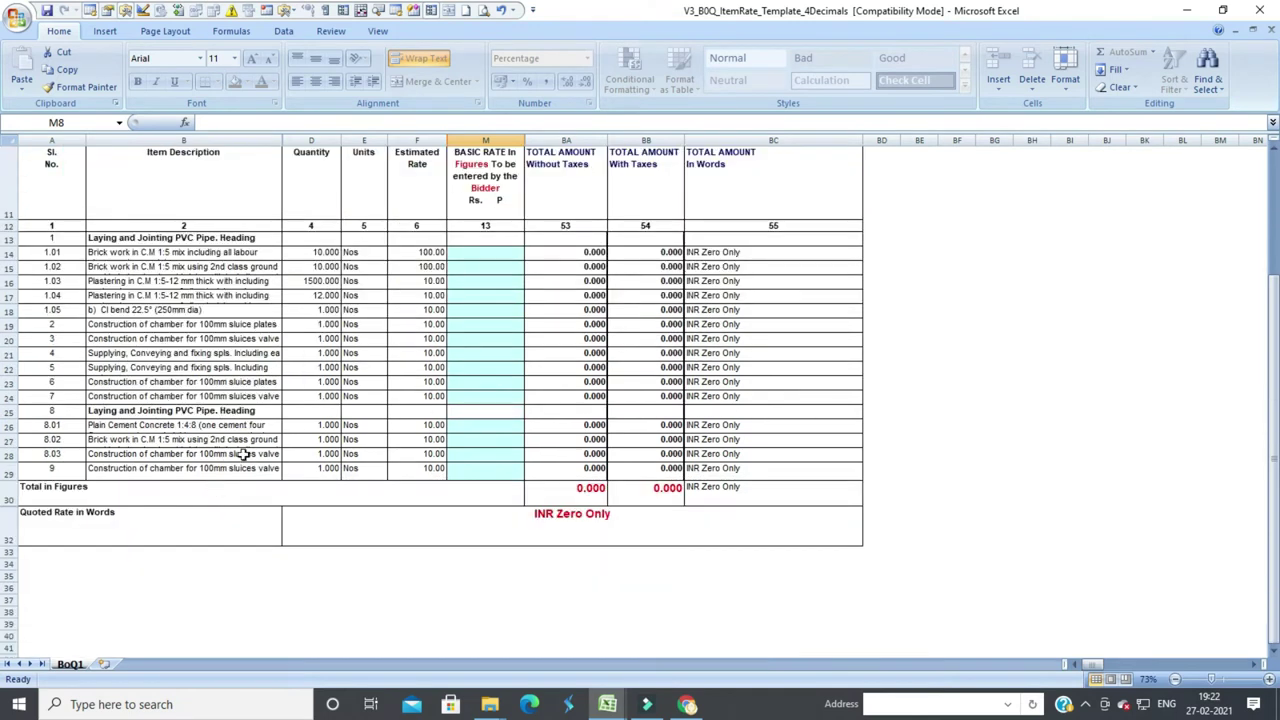
pyautogui.click(231, 340)
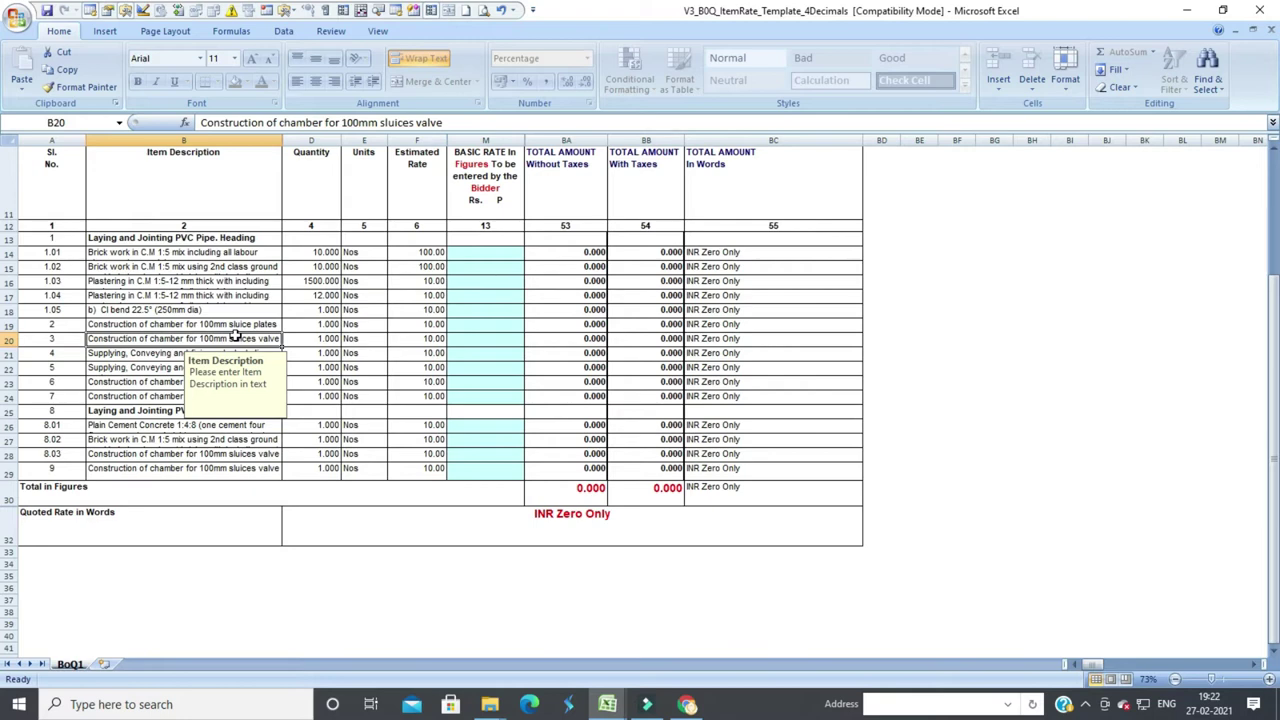
pyautogui.scroll(3, 337, 242)
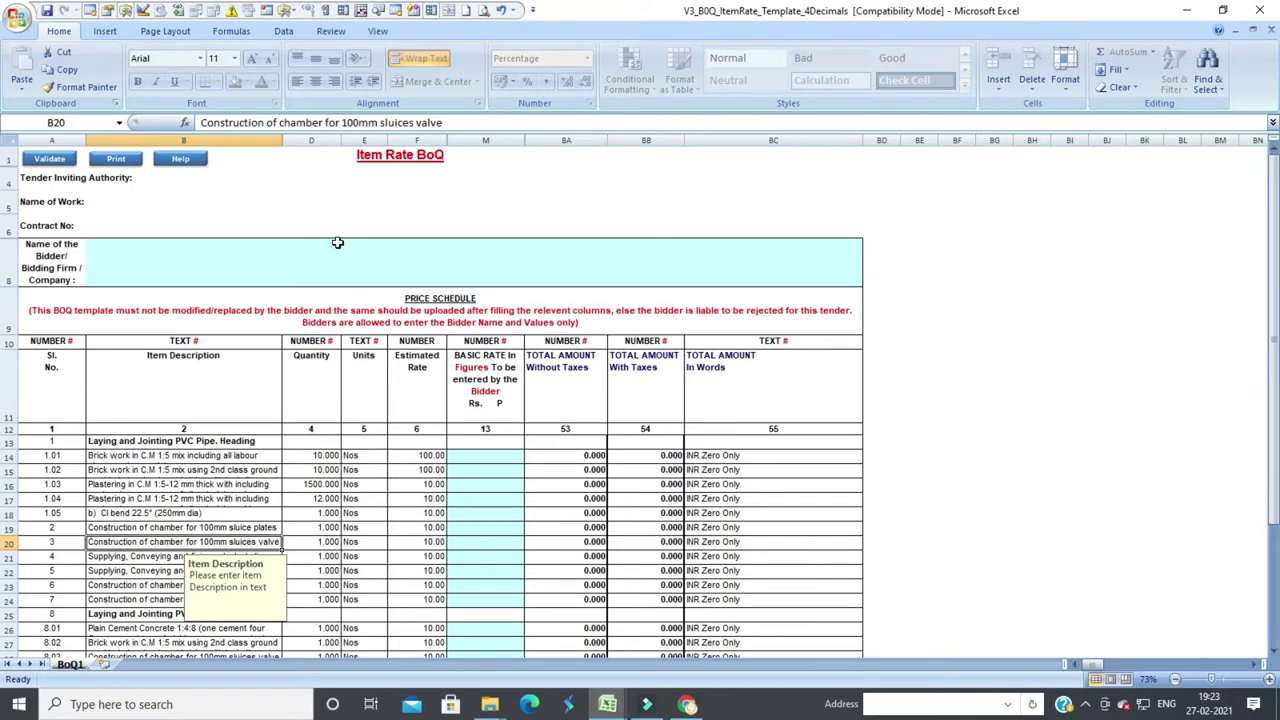
pyautogui.click(333, 35)
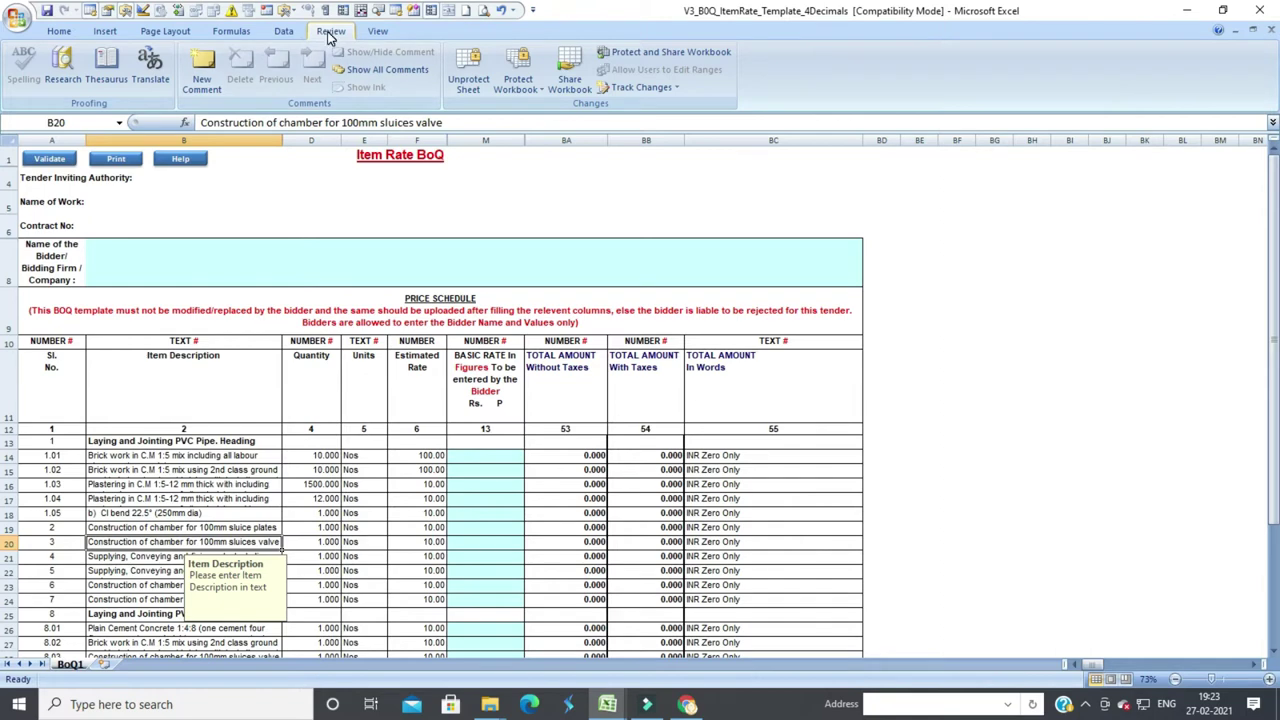
# Unprotect the BoQ1 sheet with Review > Unprotect Sheet, entering the sheet password
pyautogui.click(468, 88)
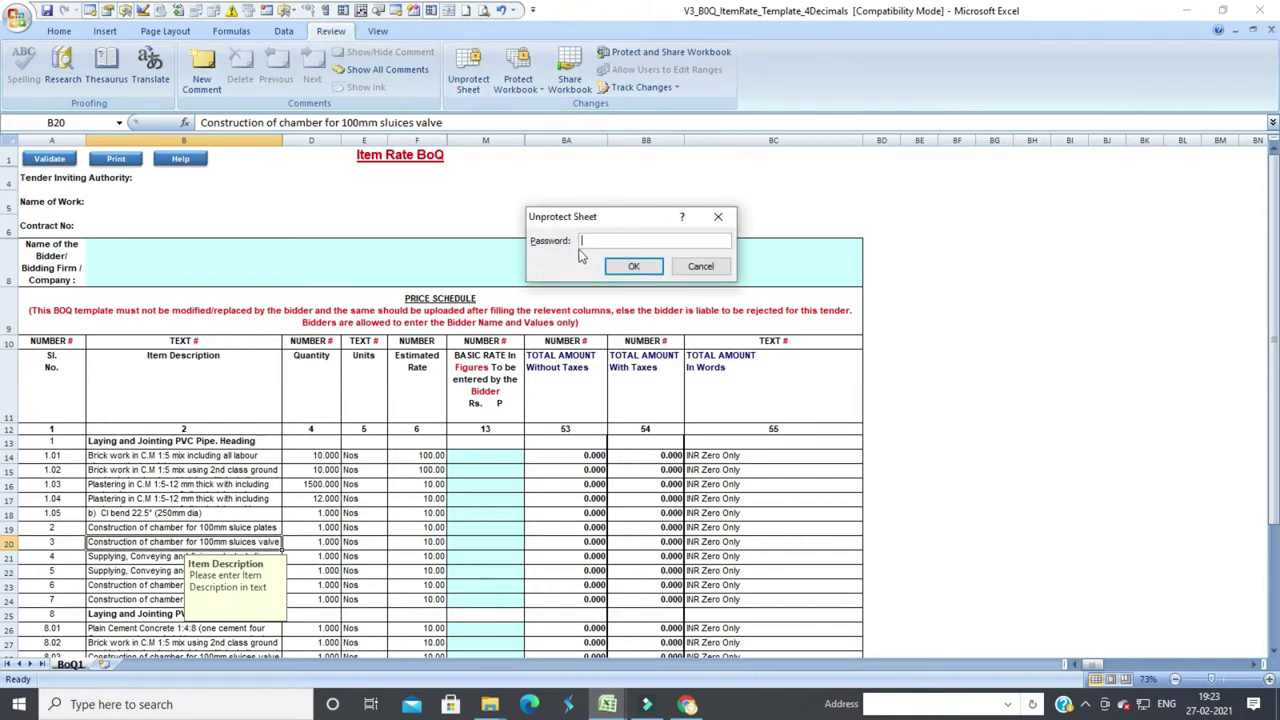
pyautogui.click(581, 241)
pyautogui.press('Return')
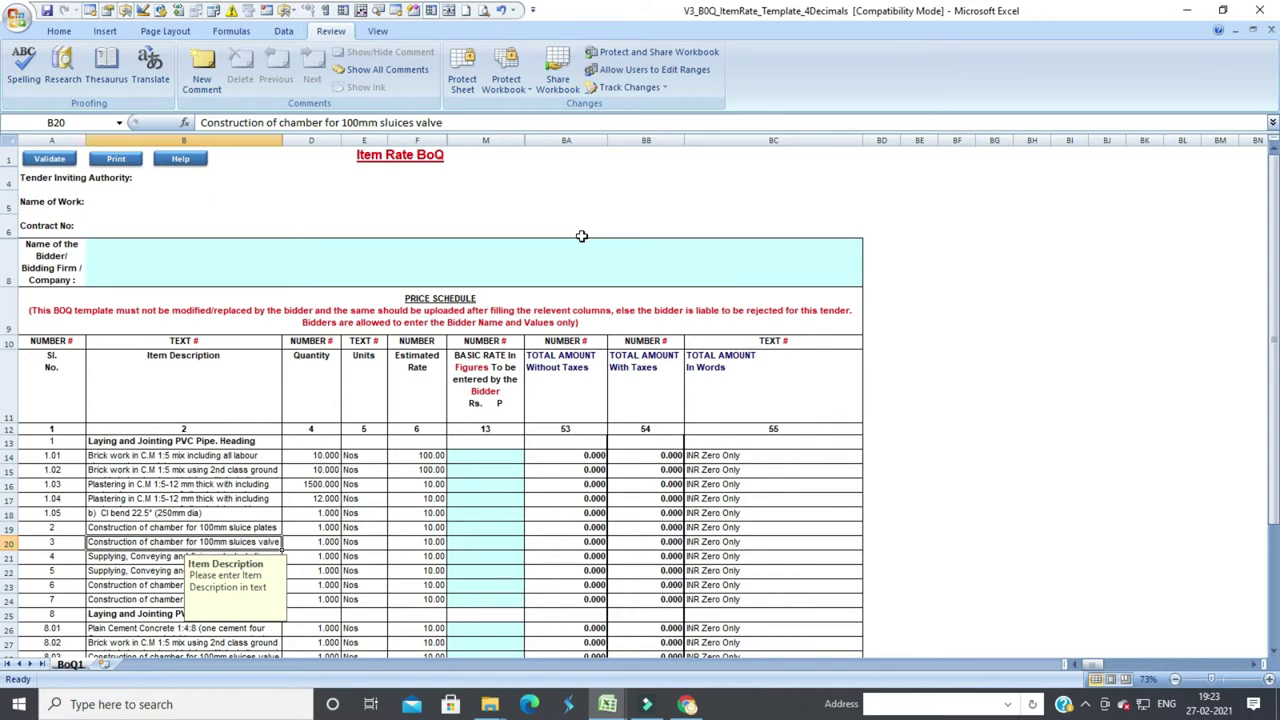
pyautogui.scroll(-1, 360, 400)
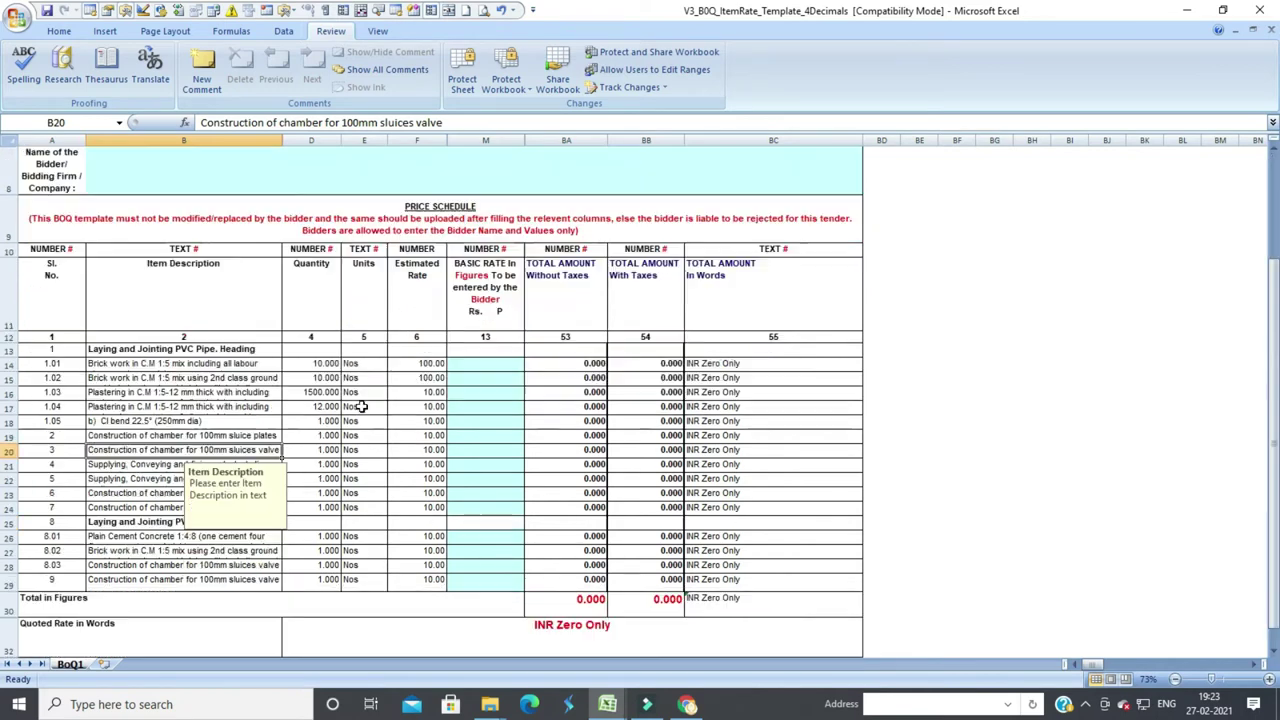
pyautogui.scroll(-1, 355, 405)
pyautogui.scroll(2, 387, 203)
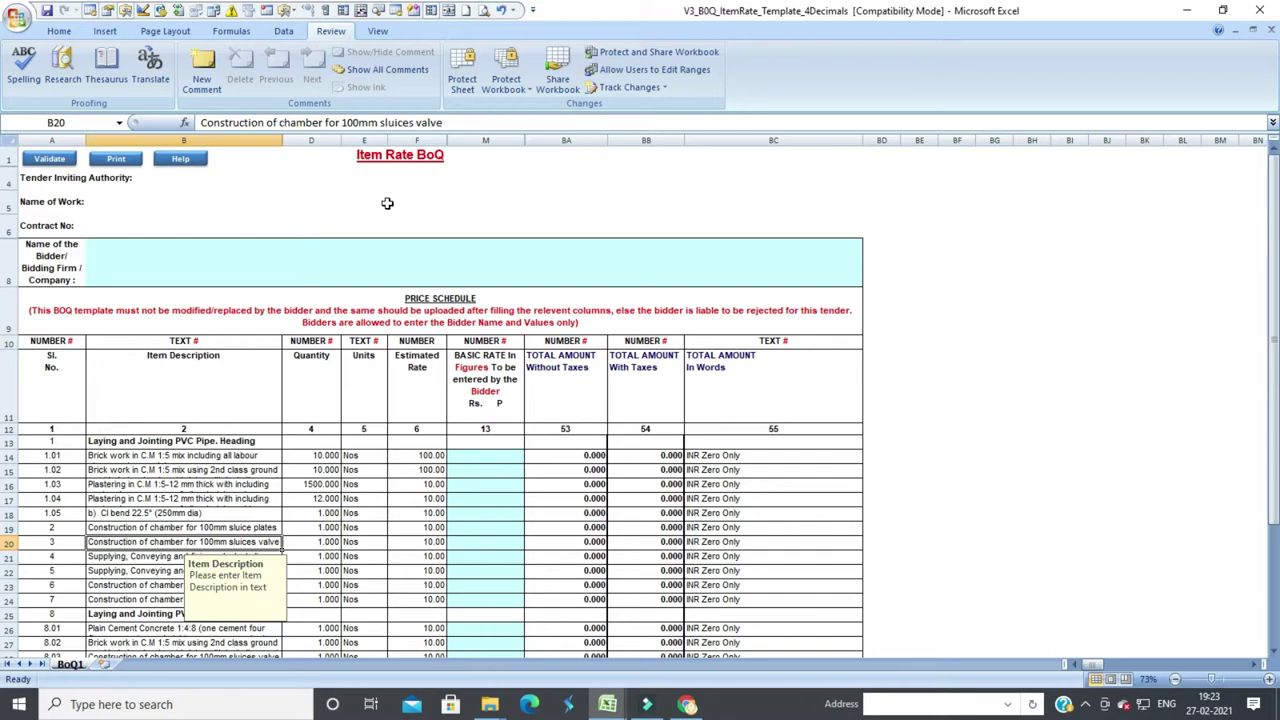
pyautogui.scroll(-3, 366, 283)
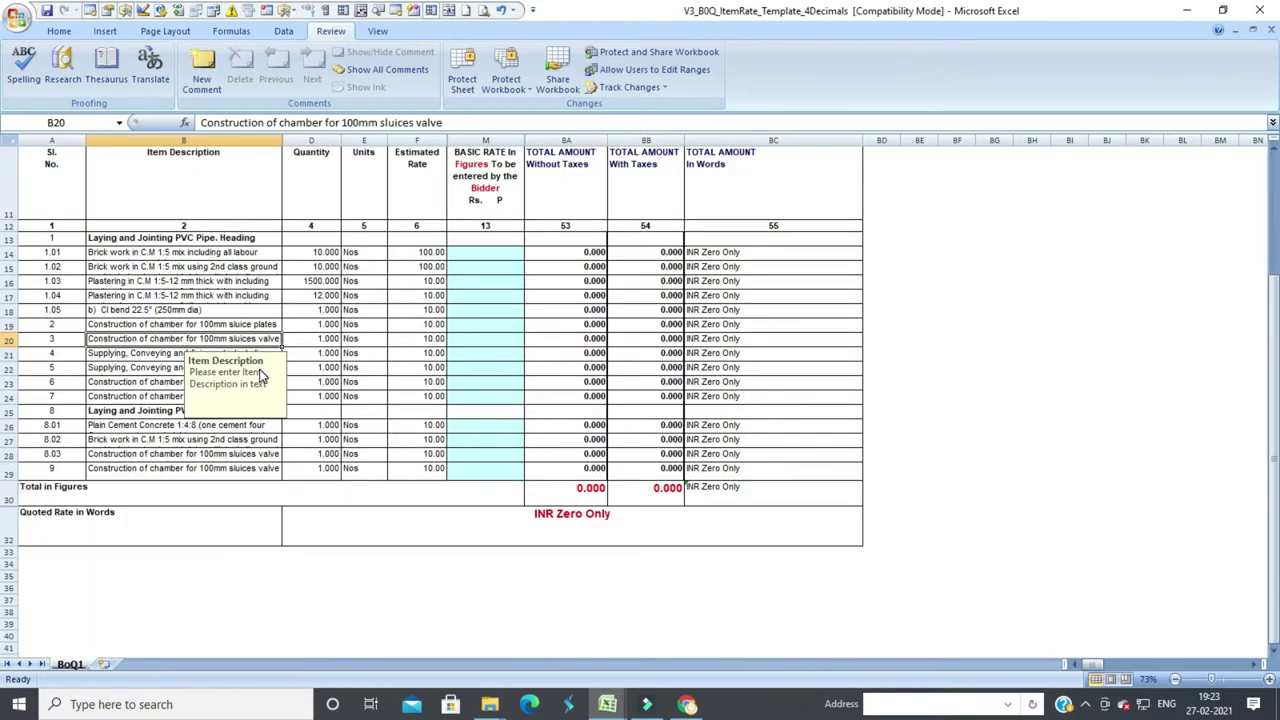
pyautogui.click(118, 383)
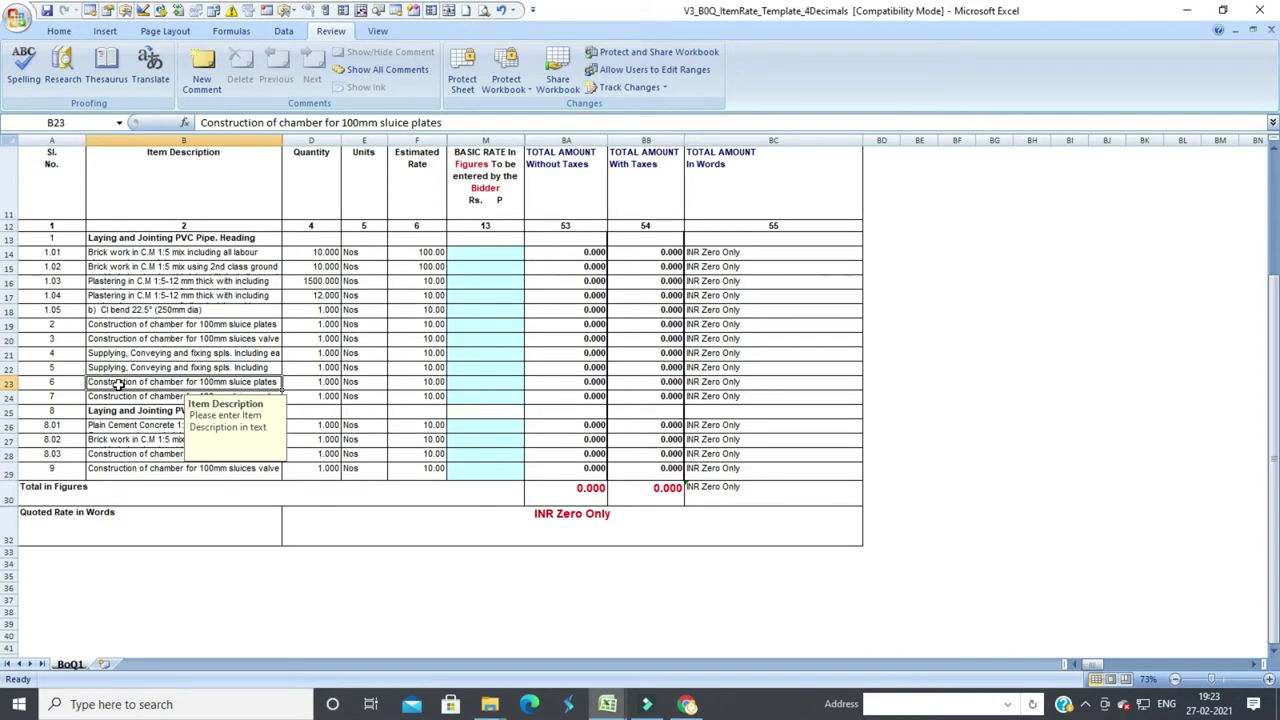
pyautogui.scroll(3, 300, 250)
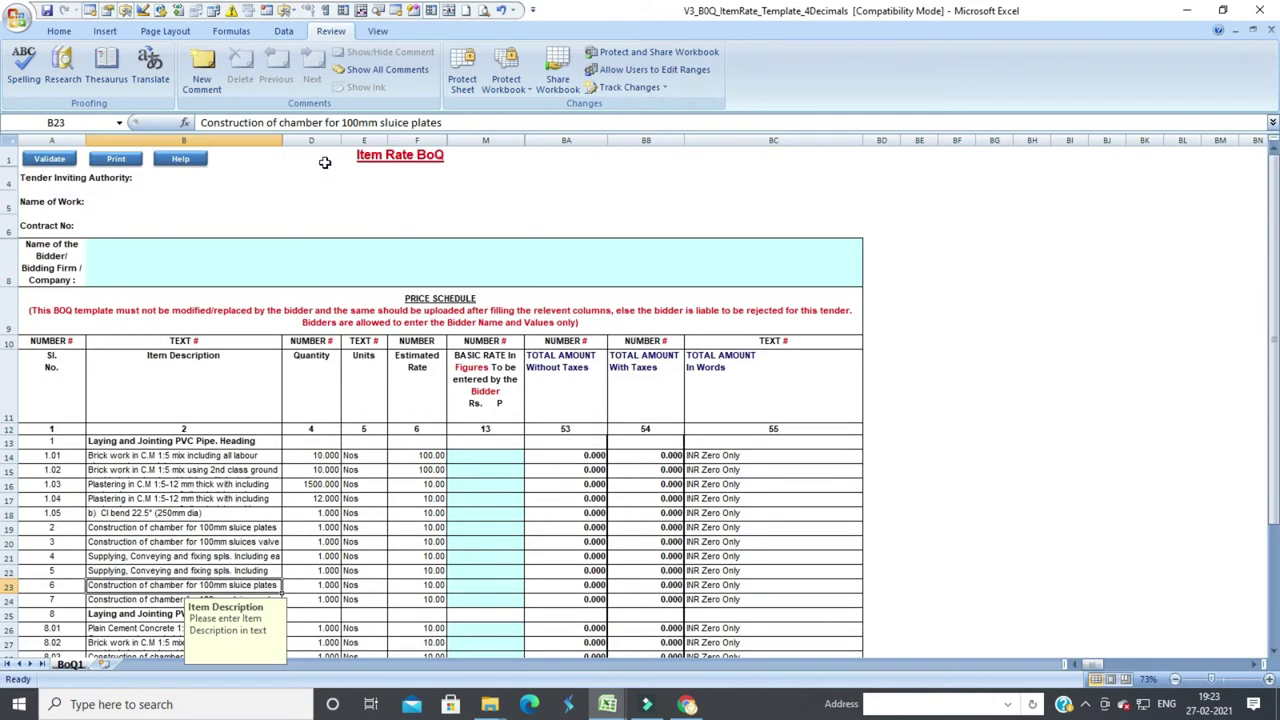
pyautogui.moveTo(326, 142); pyautogui.dragTo(689, 135)
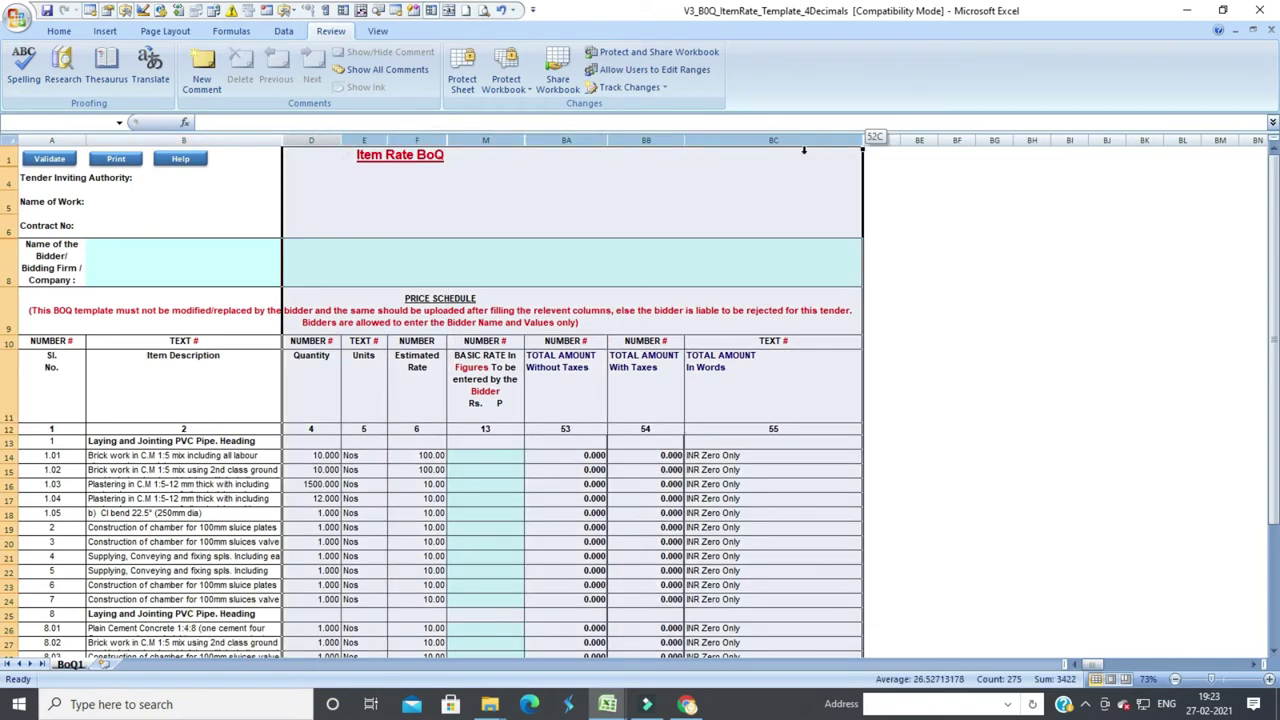
pyautogui.click(617, 201)
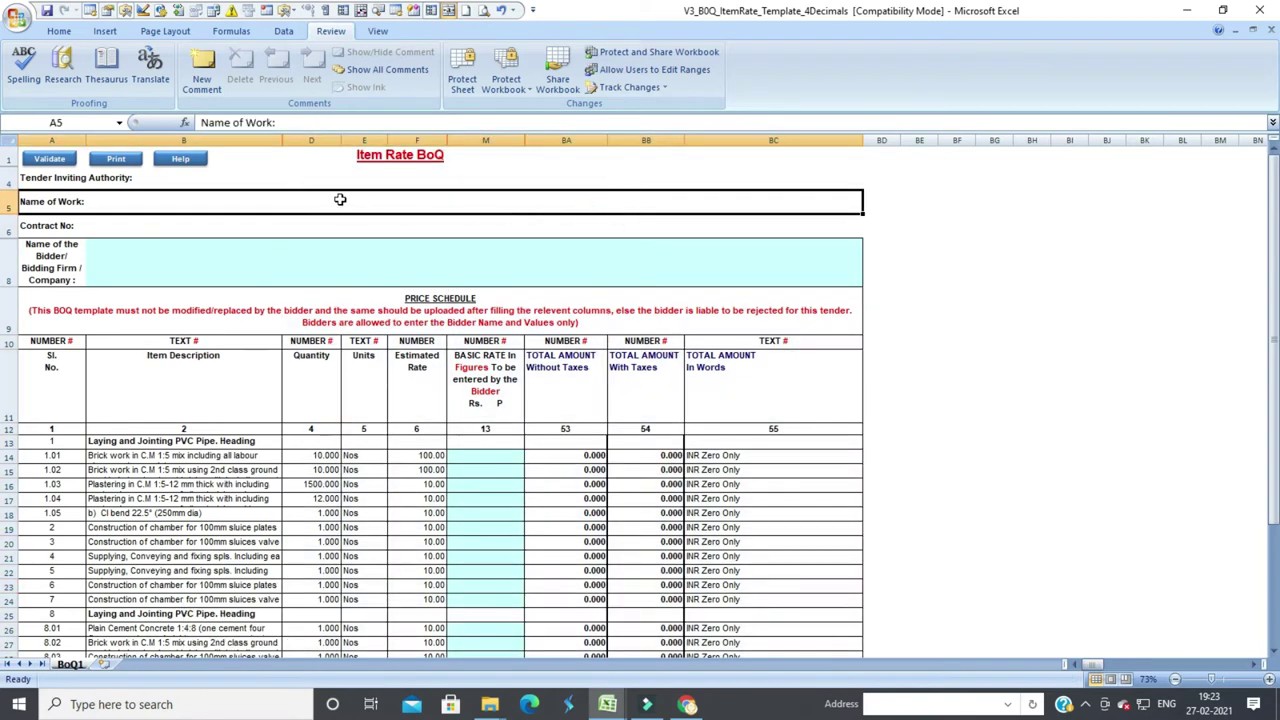
pyautogui.click(318, 173)
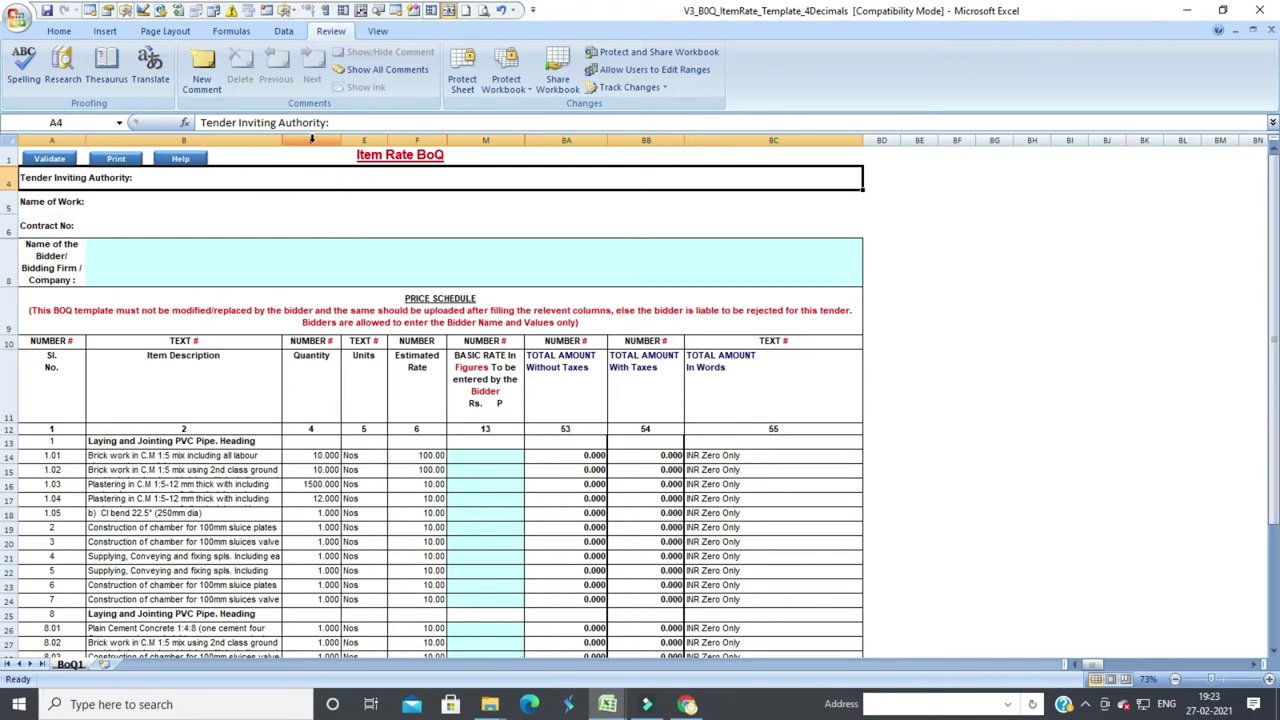
pyautogui.moveTo(311, 146); pyautogui.dragTo(405, 132)
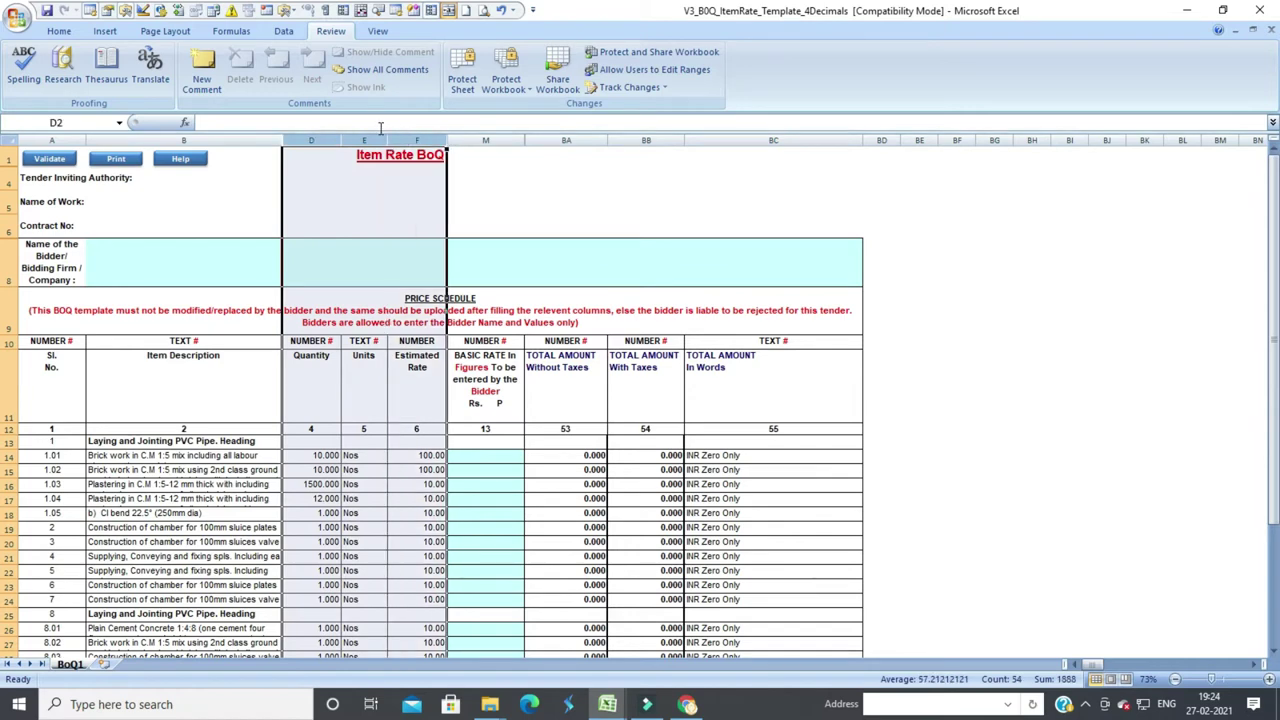
# Hide columns D–F and BA–BB through the column header menus
pyautogui.rightClick(349, 141)
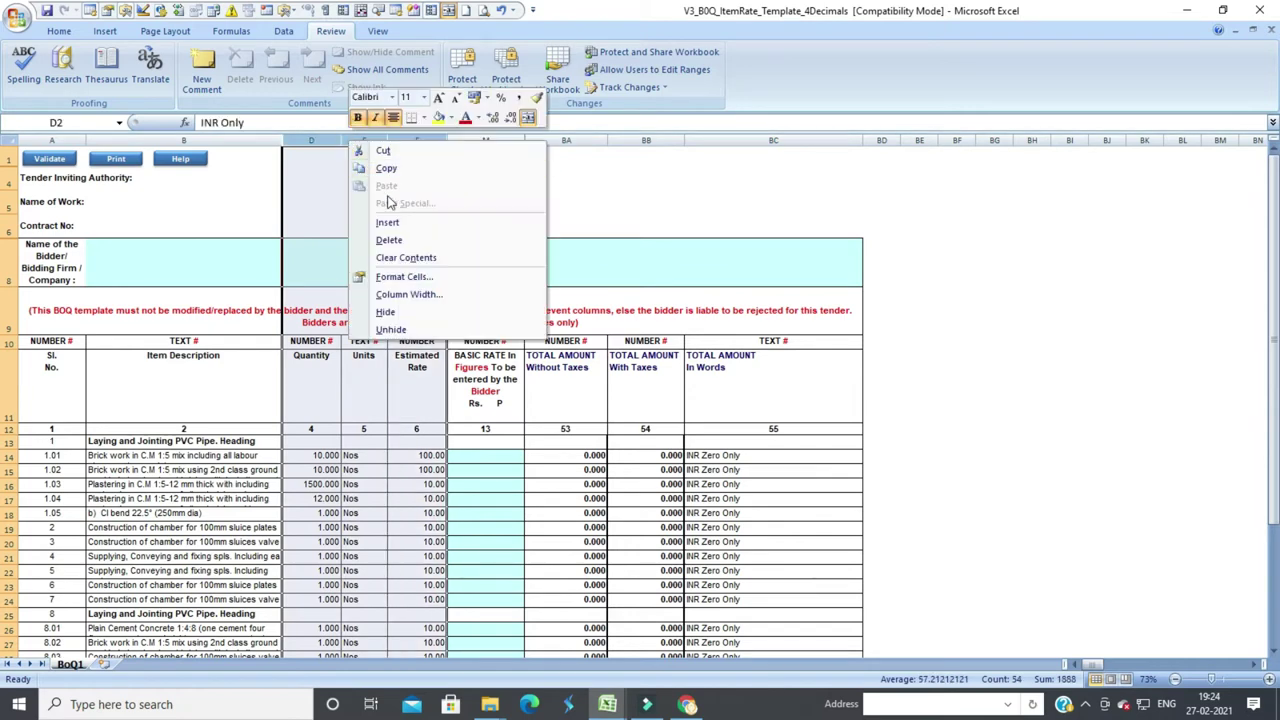
pyautogui.click(385, 312)
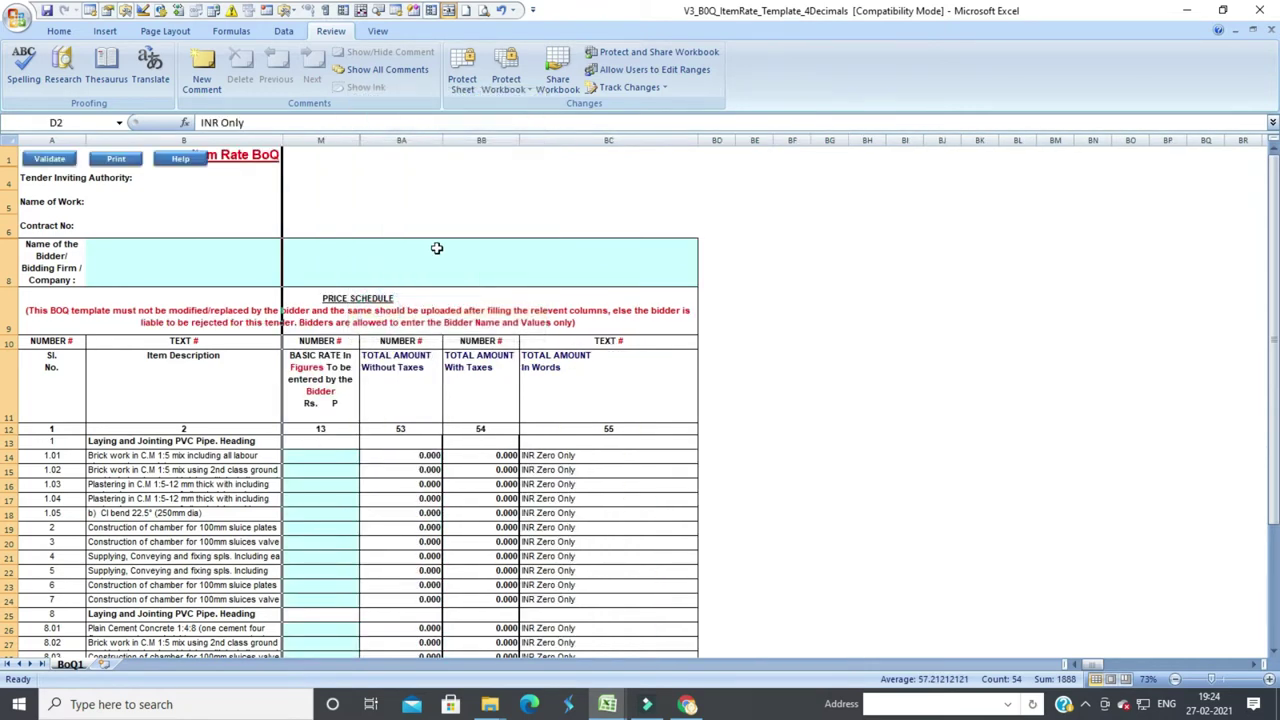
pyautogui.moveTo(400, 142); pyautogui.dragTo(480, 142)
pyautogui.rightClick(422, 147)
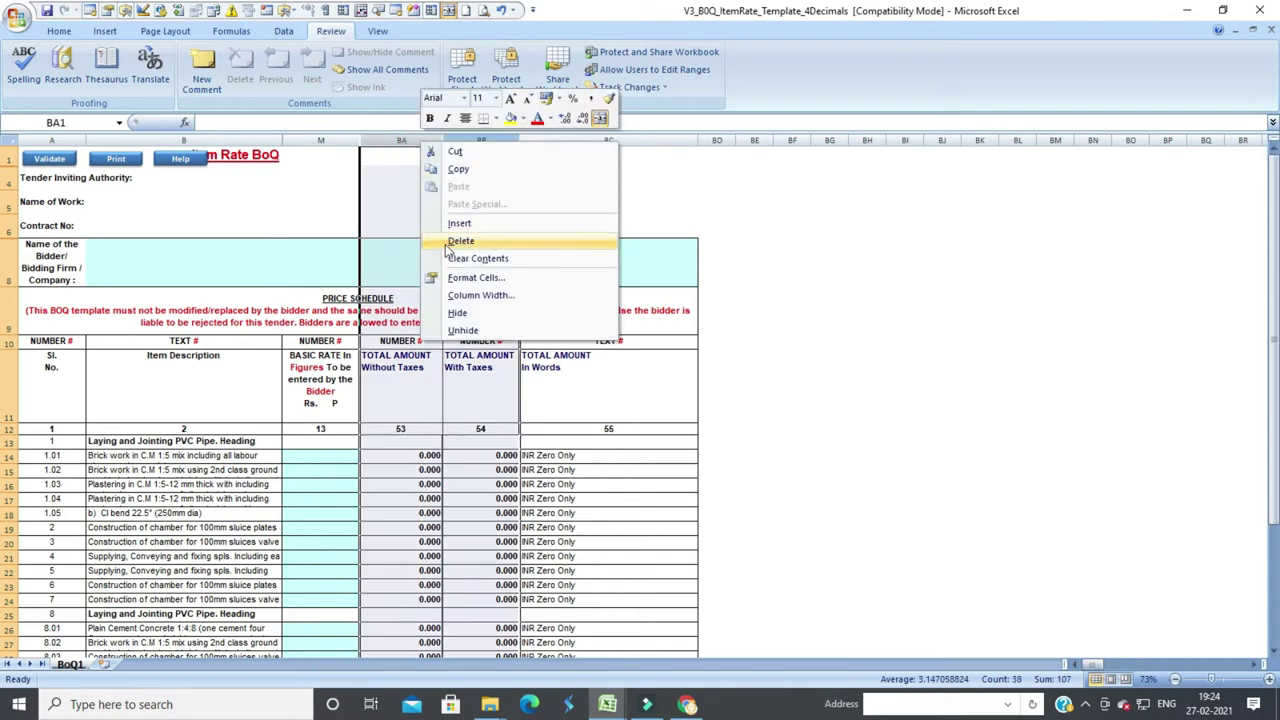
pyautogui.click(455, 314)
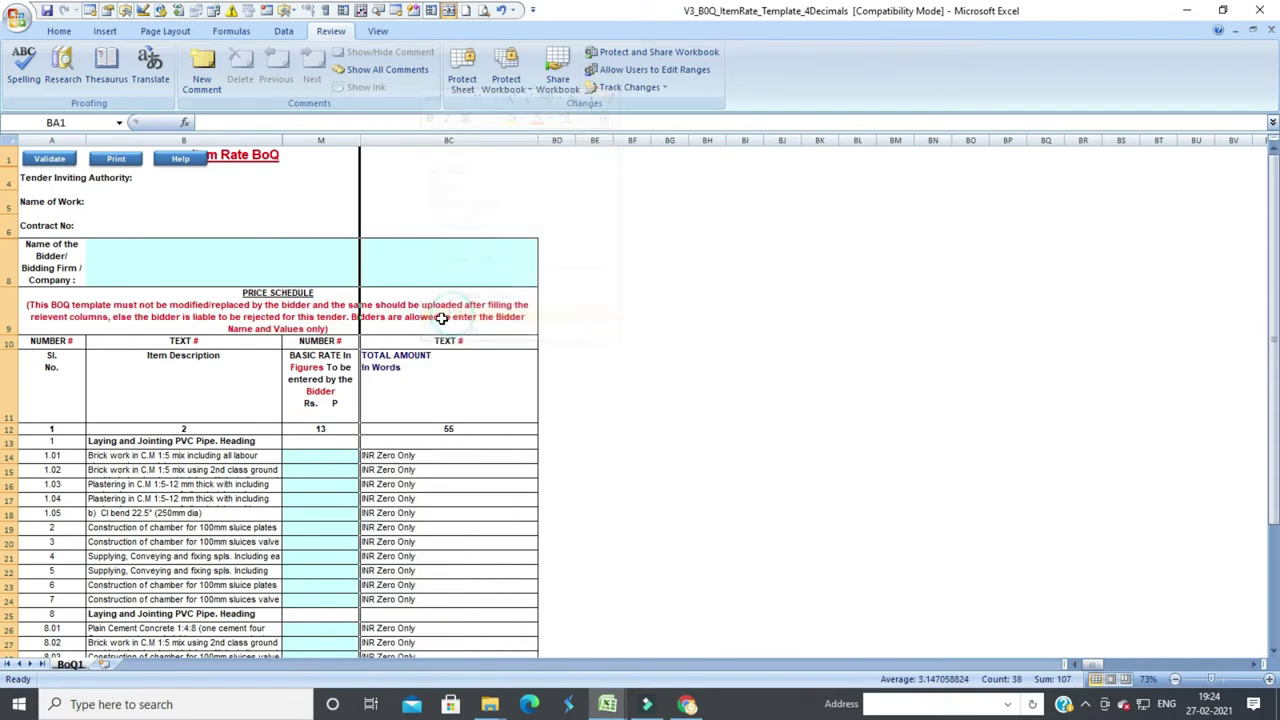
pyautogui.scroll(-1, 420, 366)
pyautogui.scroll(-3, 420, 420)
pyautogui.scroll(1, 287, 380)
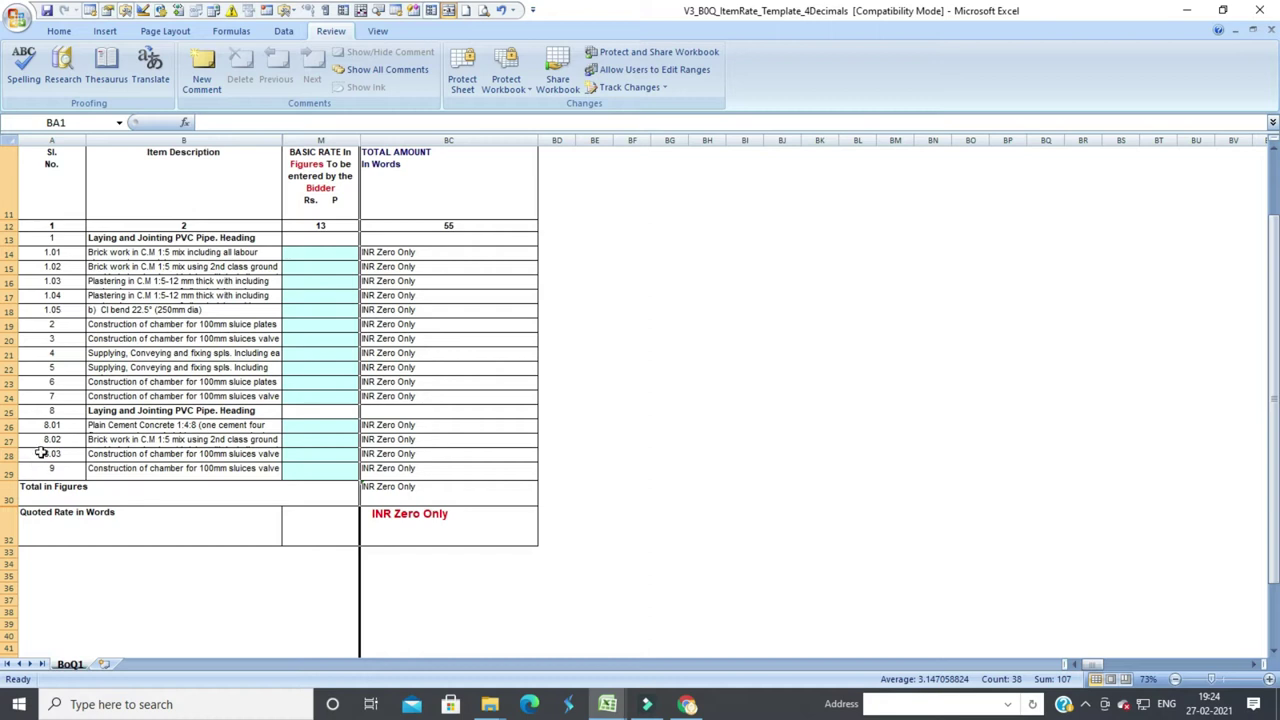
# Select rows 22–29 and review the headings and item descriptions from B13 to B28
pyautogui.moveTo(10, 370); pyautogui.dragTo(10, 470)
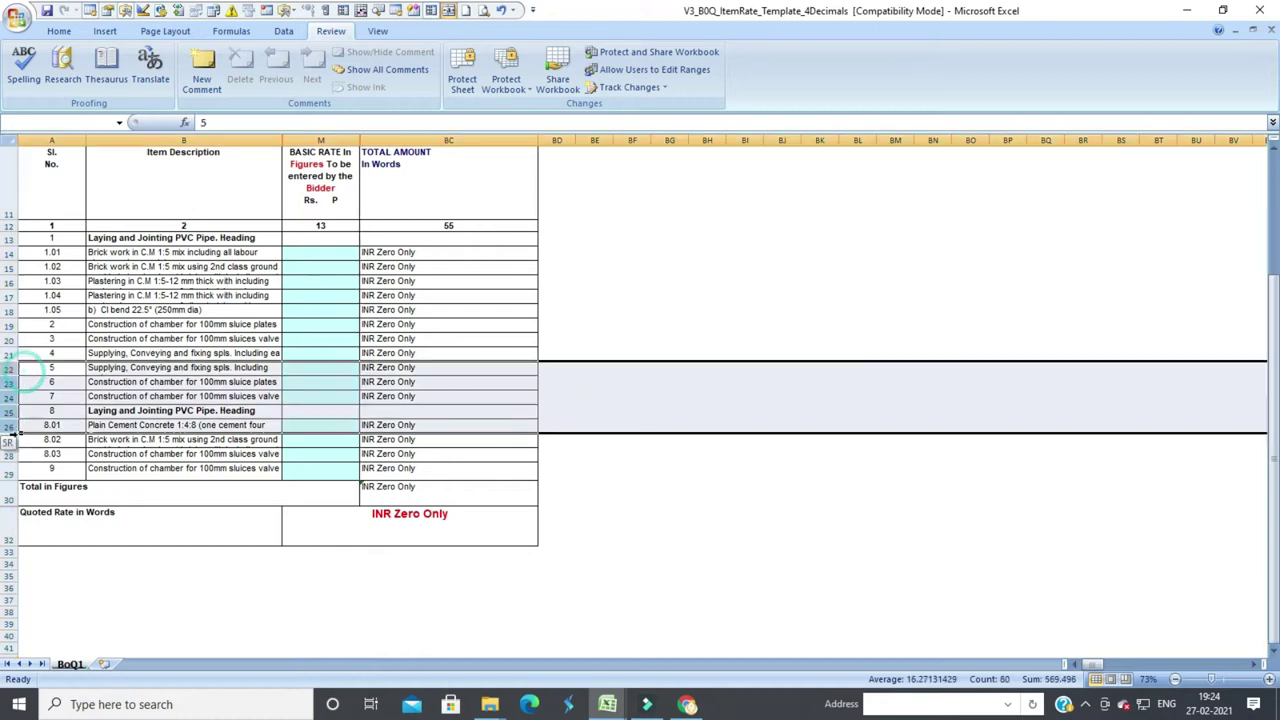
pyautogui.rightClick(10, 446)
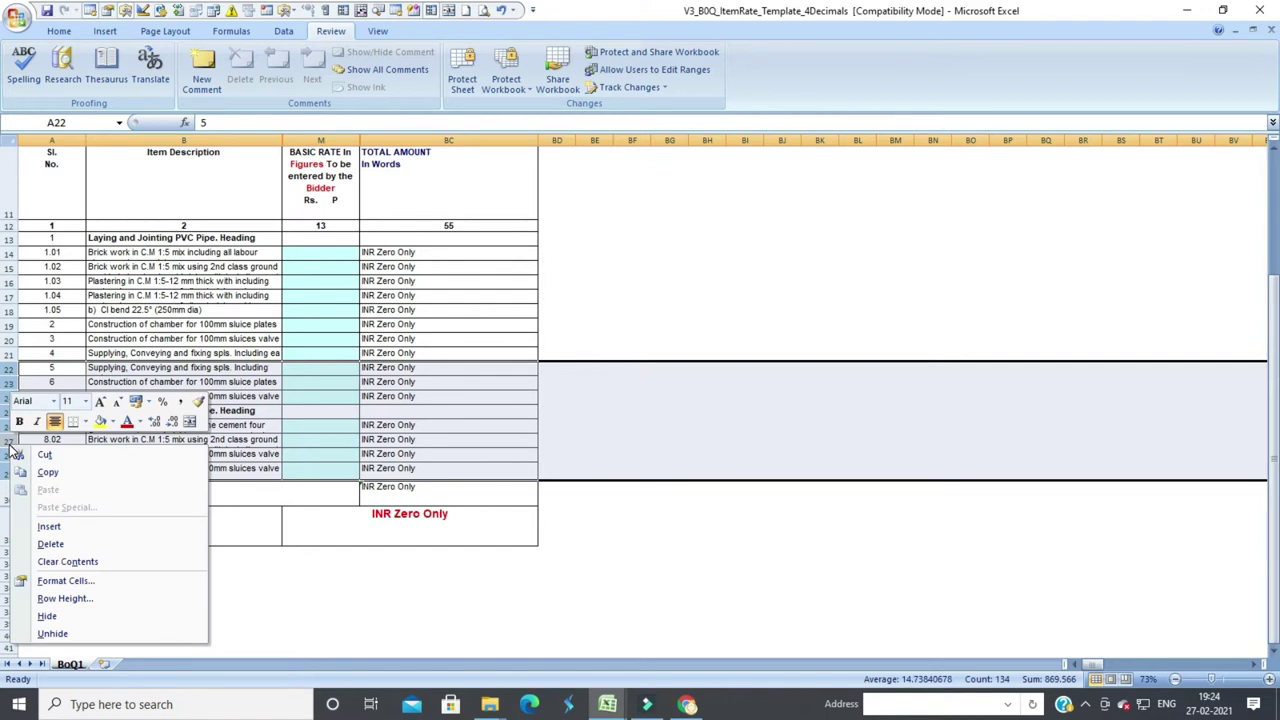
pyautogui.press('Escape')
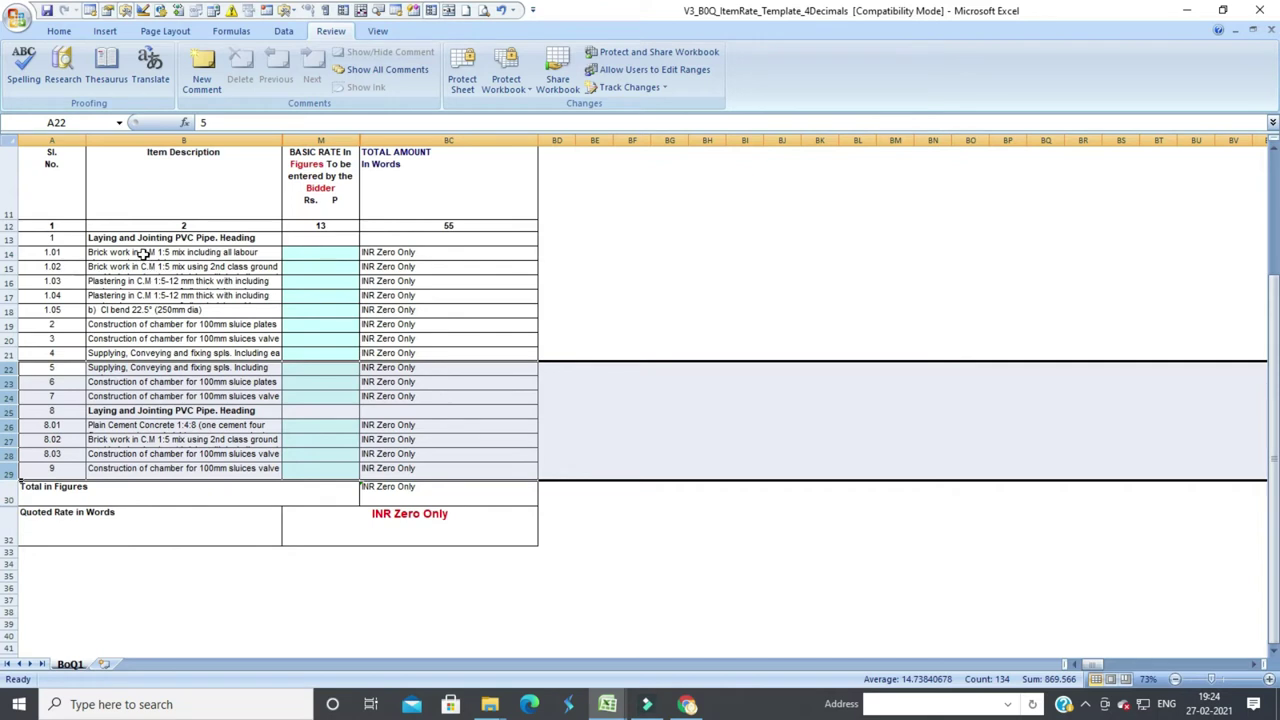
pyautogui.moveTo(143, 253); pyautogui.dragTo(133, 468)
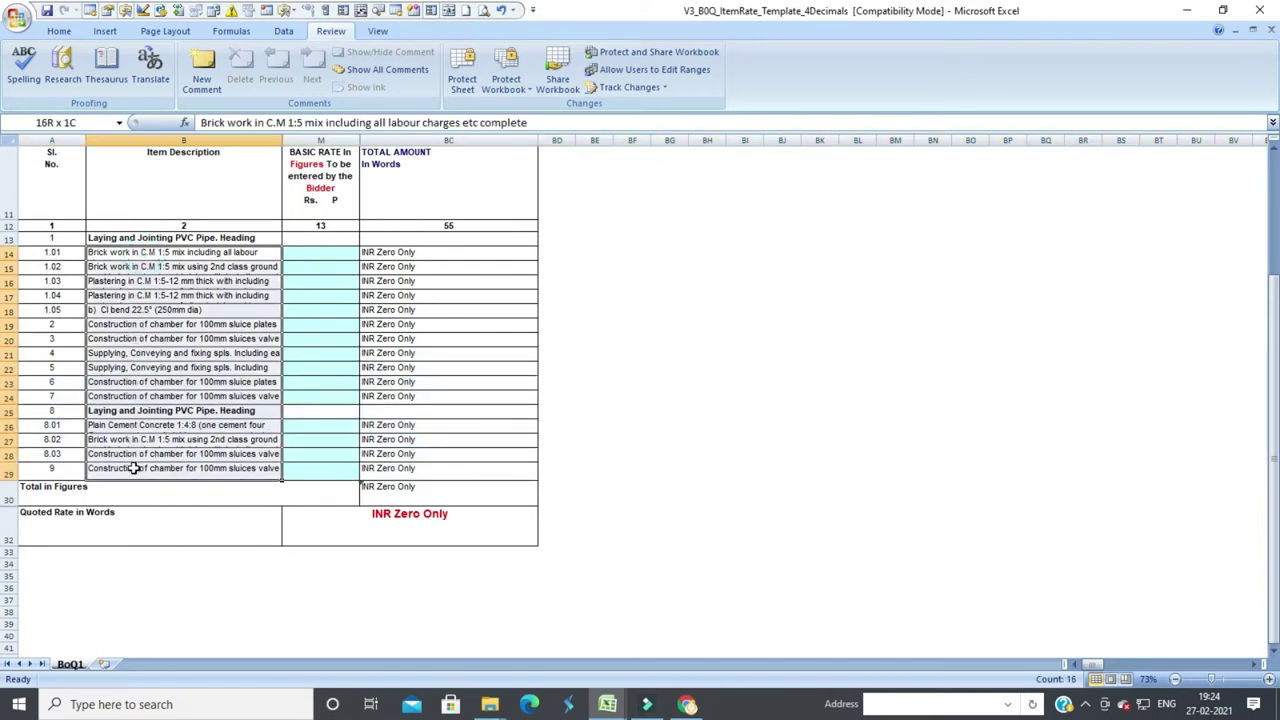
pyautogui.click(222, 410)
pyautogui.click(200, 237)
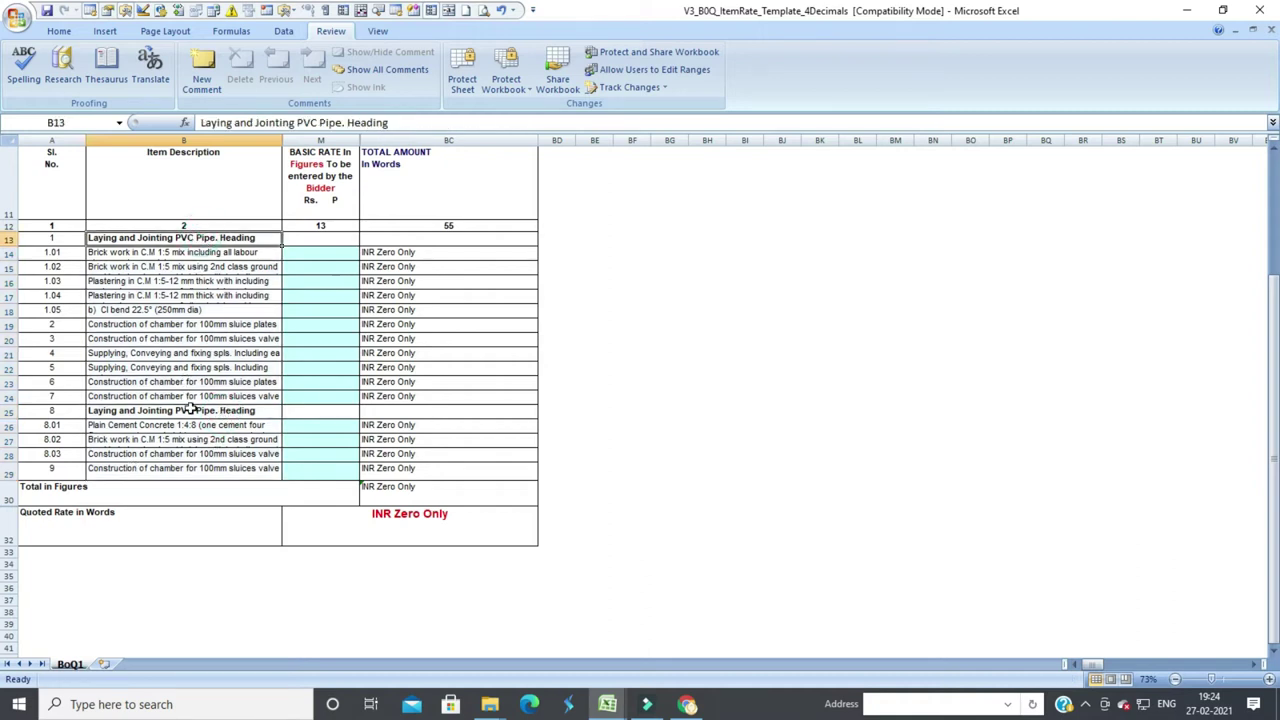
pyautogui.moveTo(183, 256); pyautogui.dragTo(155, 453)
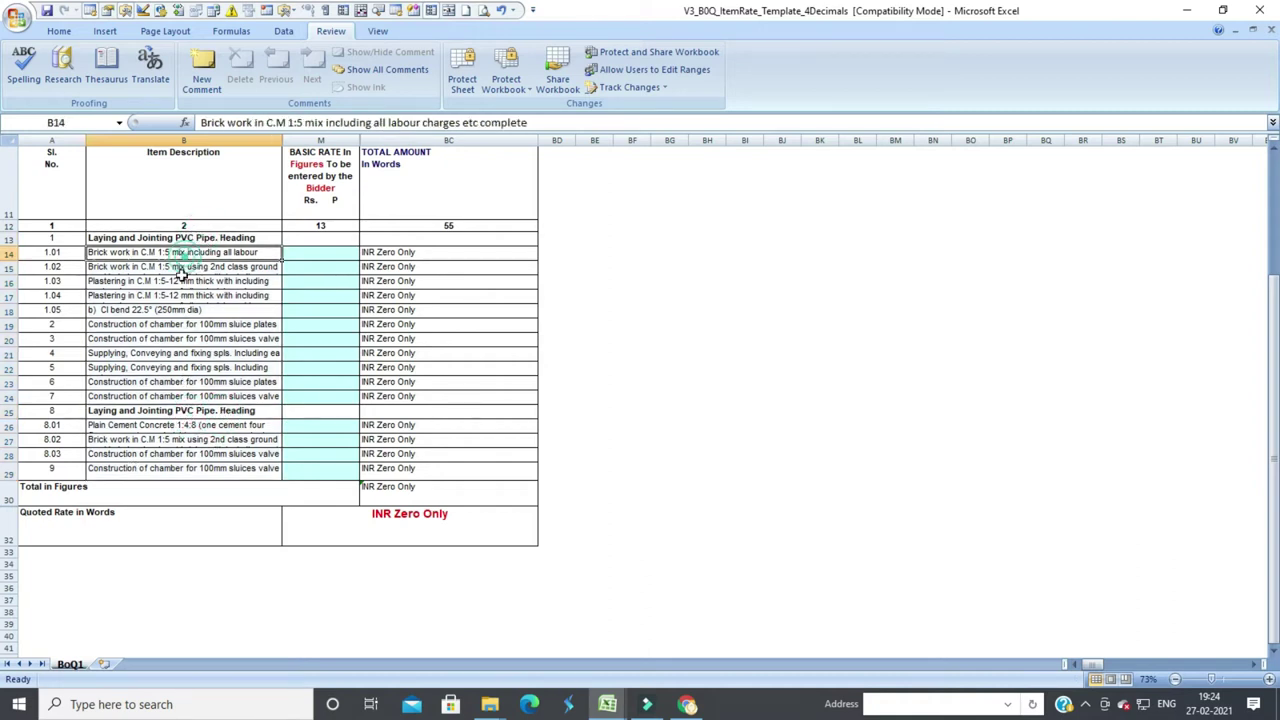
pyautogui.click(155, 401)
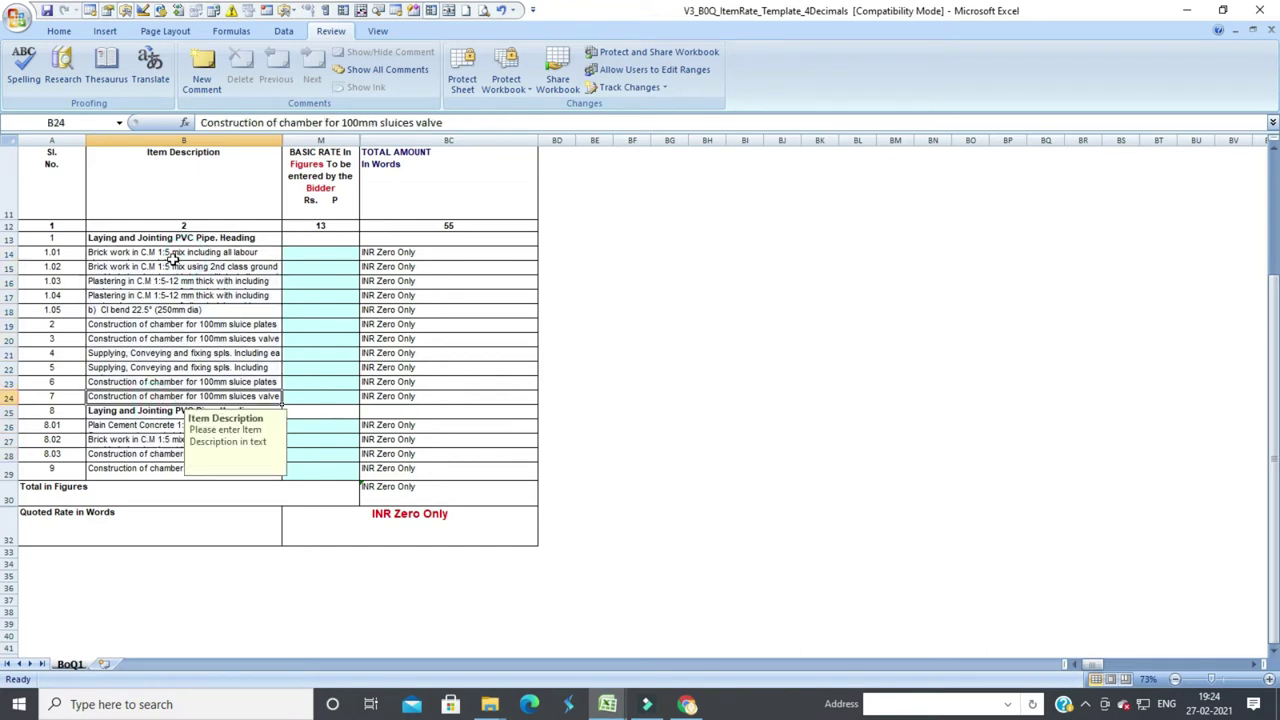
pyautogui.moveTo(174, 237)
pyautogui.mouseDown()
pyautogui.moveTo(185, 398)
pyautogui.moveTo(172, 470)
pyautogui.mouseUp()
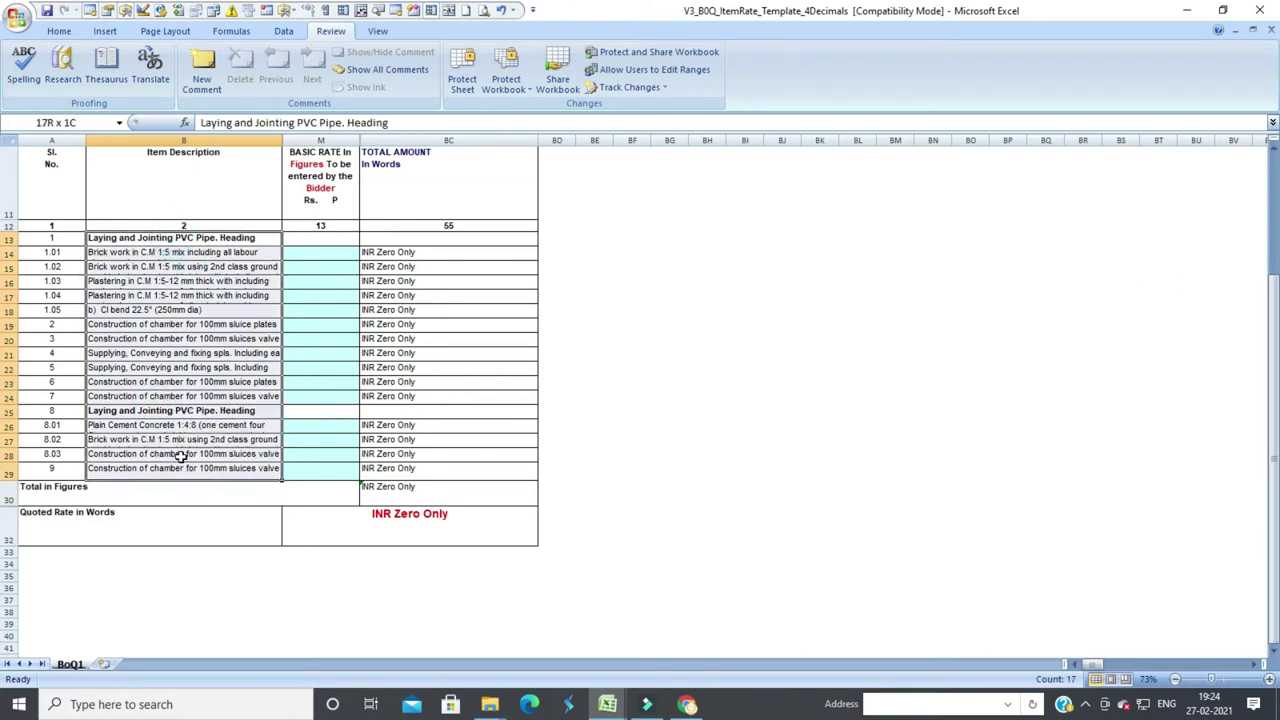
pyautogui.click(184, 367)
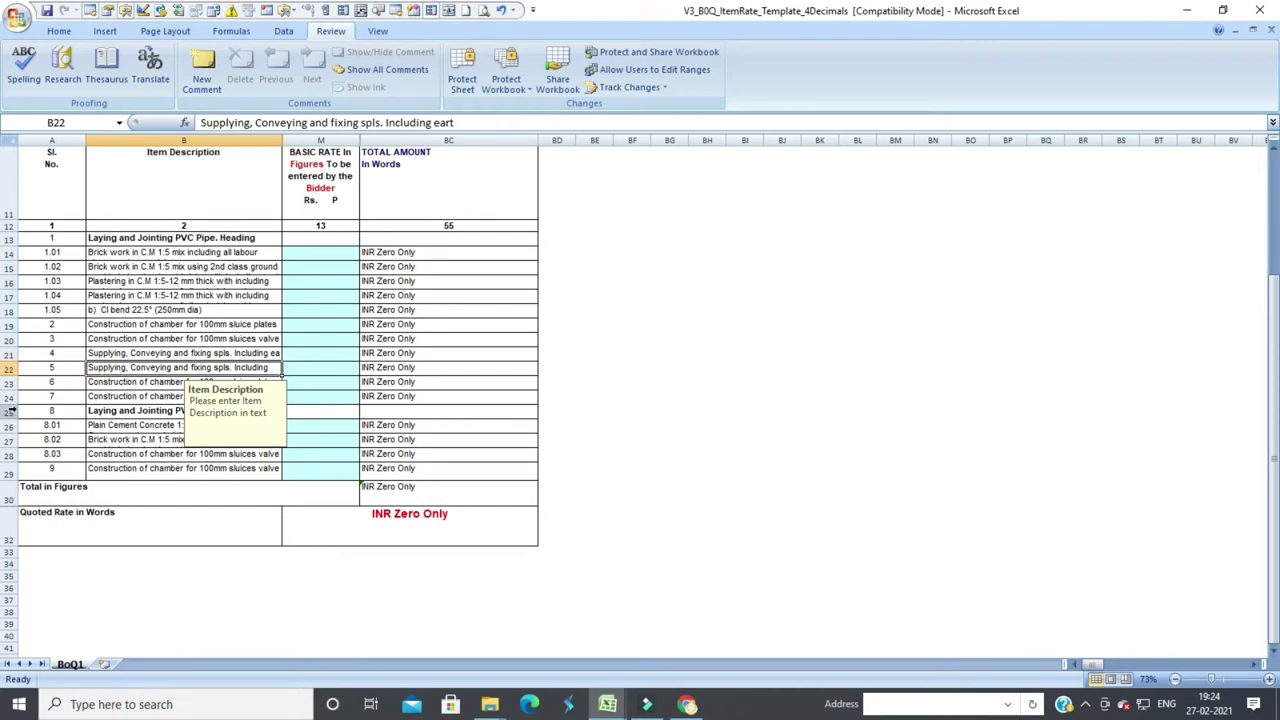
# Delete rows 25 to 29, removing the second heading with items 8 and 9
pyautogui.moveTo(10, 411); pyautogui.dragTo(7, 465)
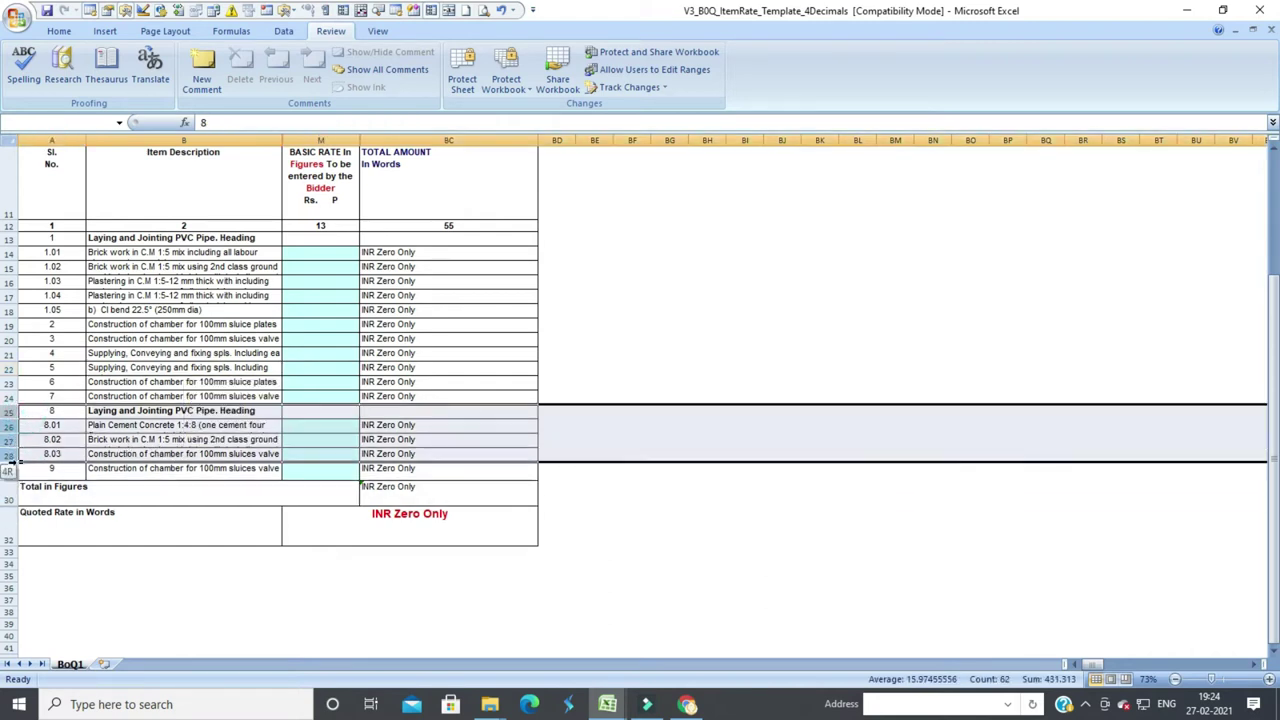
pyautogui.rightClick(7, 448)
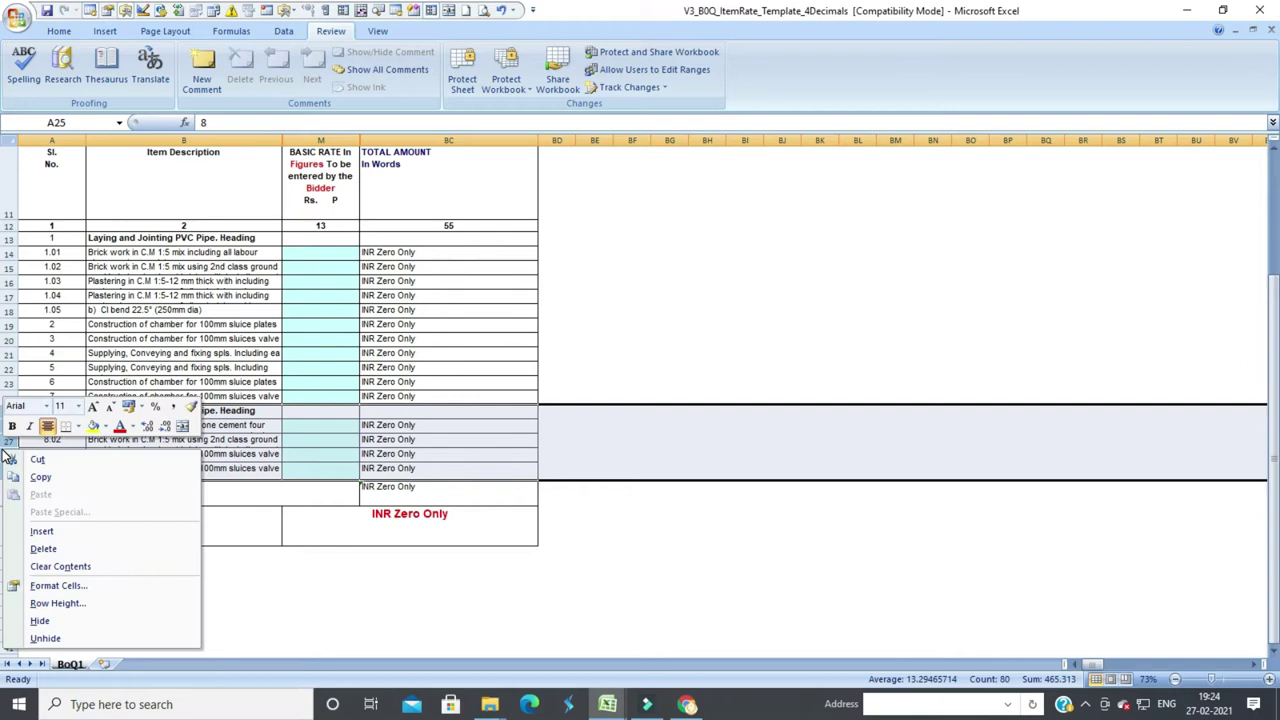
pyautogui.click(36, 548)
pyautogui.click(208, 412)
pyautogui.click(160, 266)
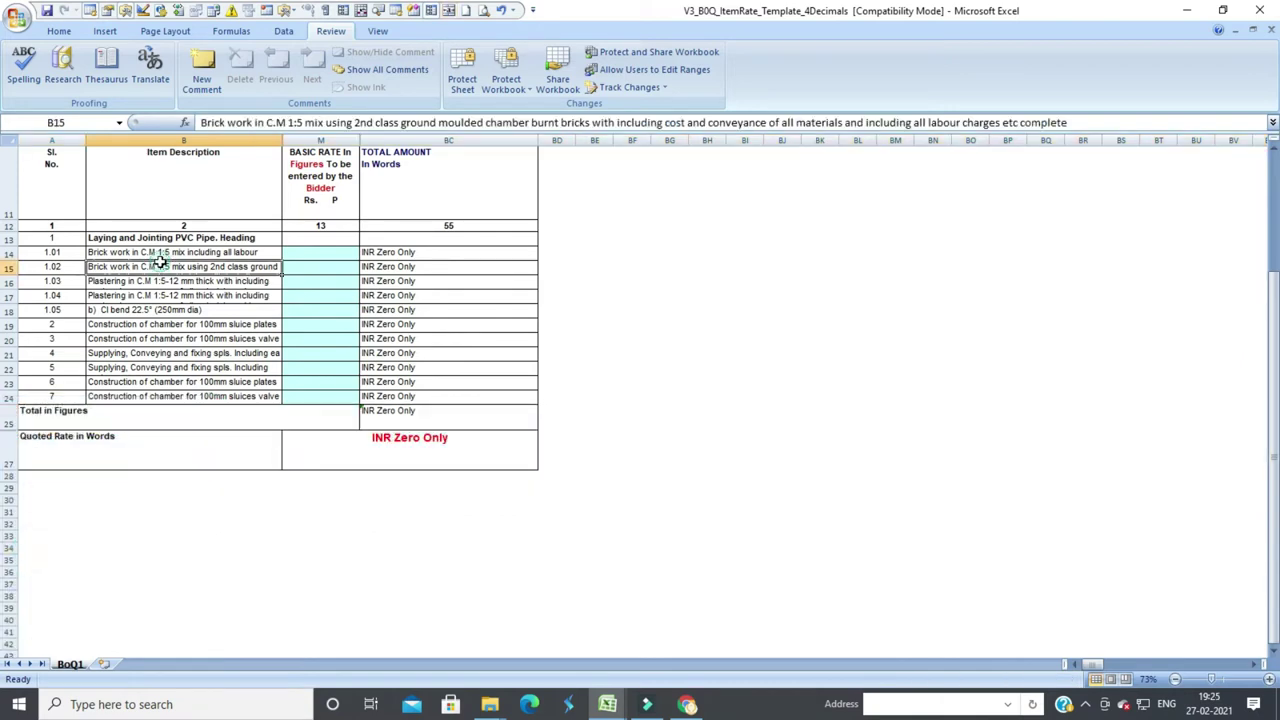
pyautogui.click(157, 324)
# Insert a blank row above item 7 at row 24
pyautogui.click(152, 382)
pyautogui.click(143, 267)
pyautogui.click(10, 397)
pyautogui.rightClick(10, 398)
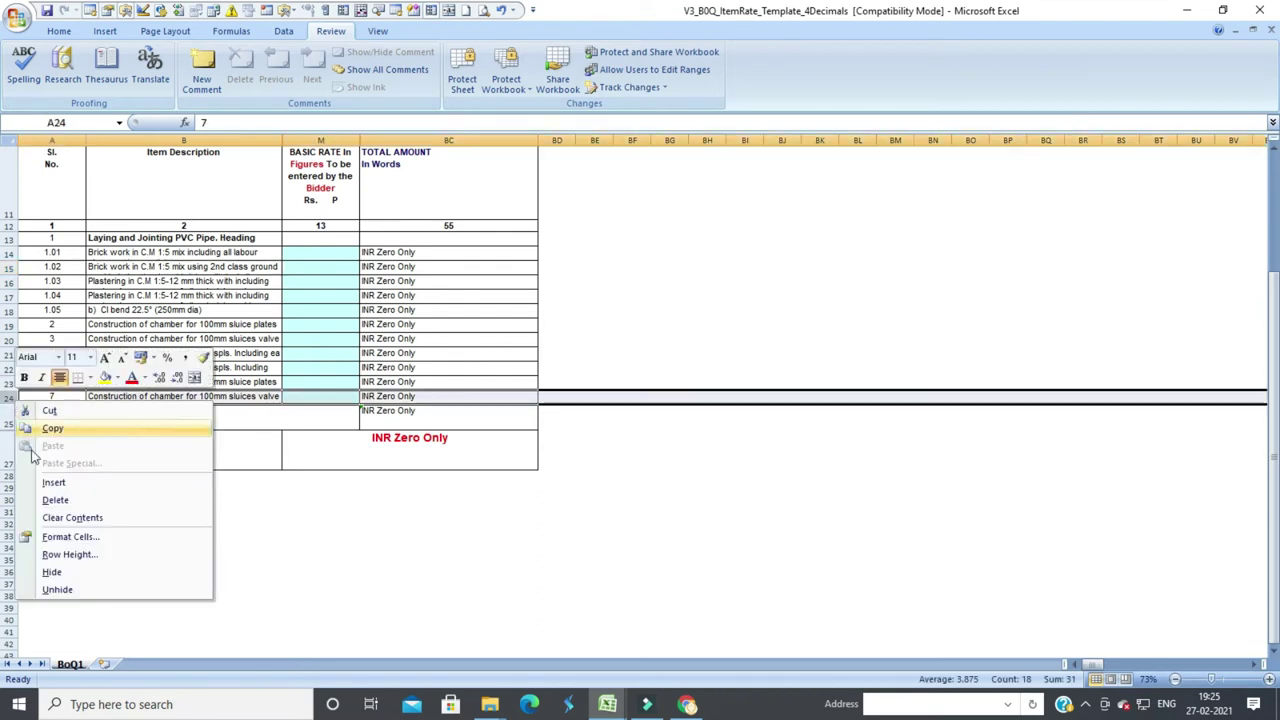
pyautogui.click(52, 484)
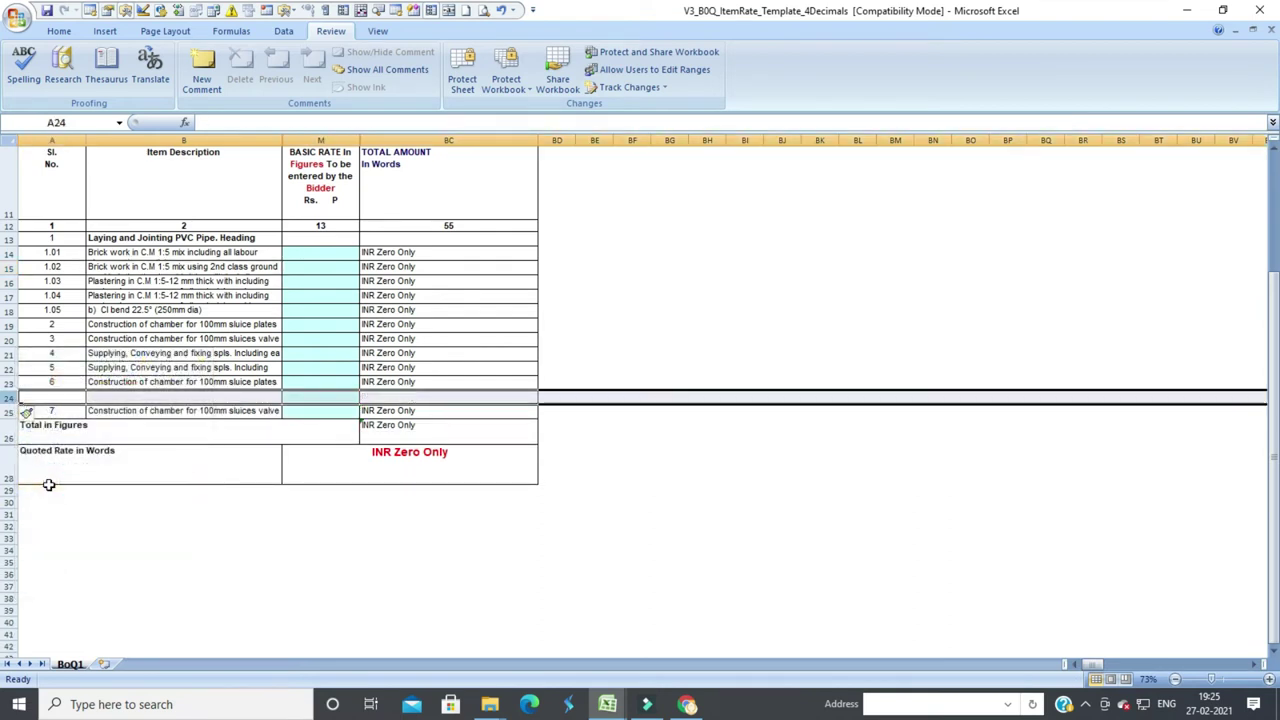
# Number the new row 7 in A24 and renumber the following row 8
pyautogui.click(197, 437)
pyautogui.click(50, 397)
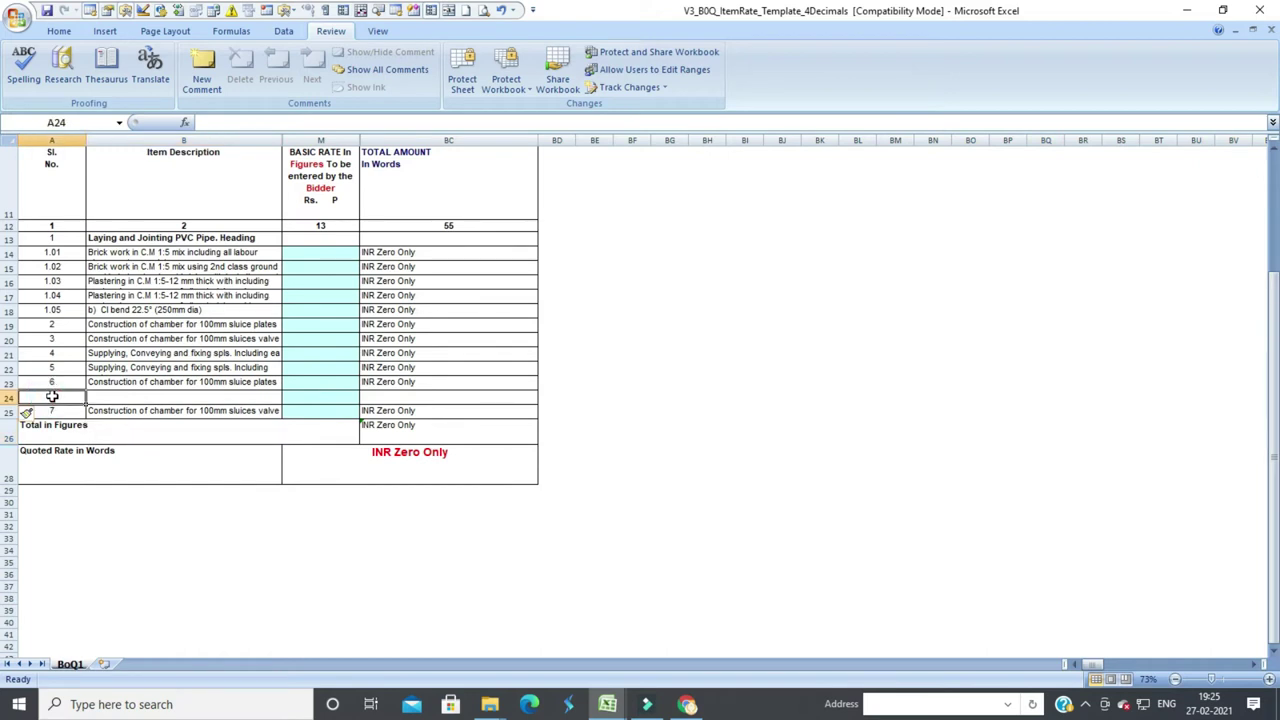
pyautogui.click(97, 399)
pyautogui.click(73, 395)
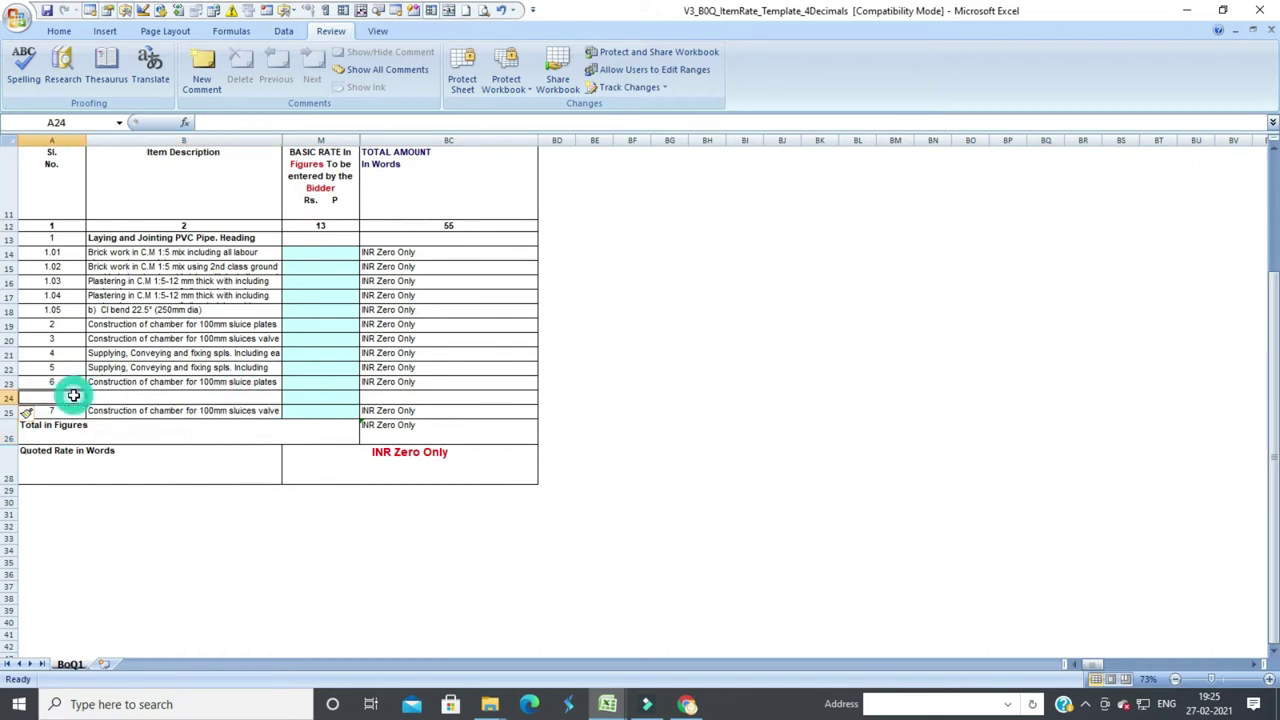
pyautogui.moveTo(686, 704)
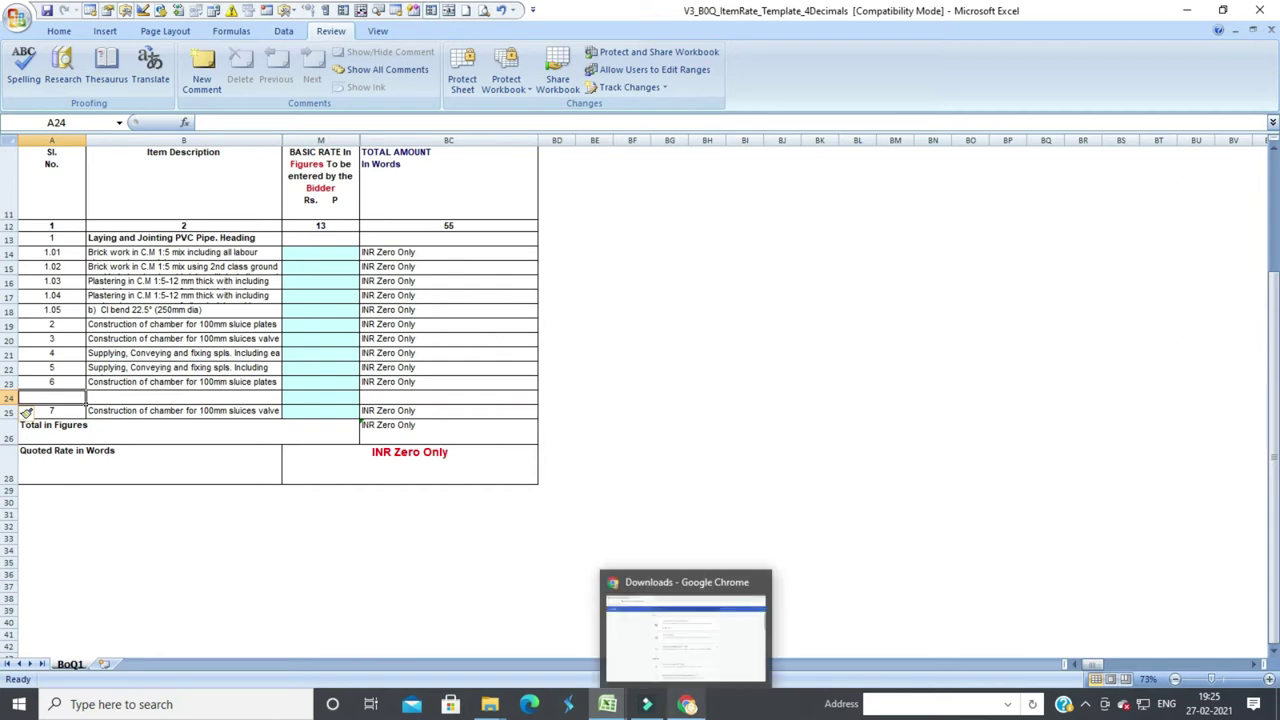
pyautogui.press('Up')
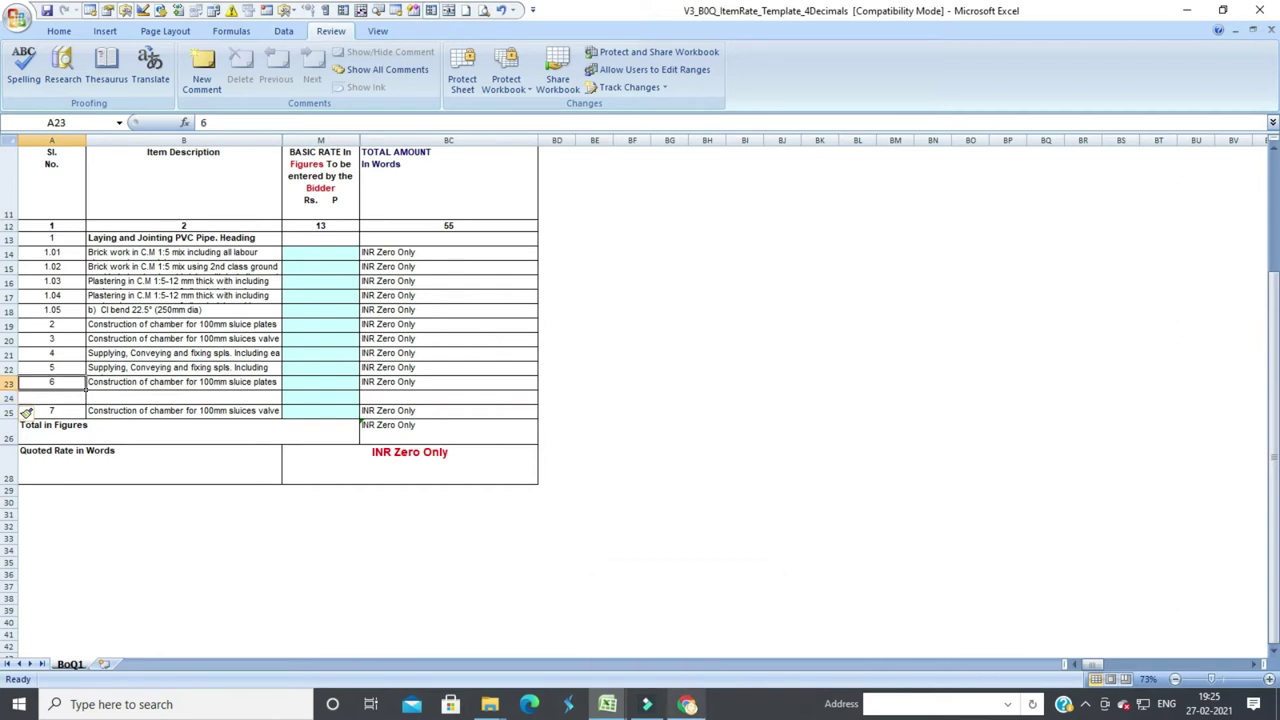
pyautogui.press('Down')
pyautogui.write('7')
pyautogui.press('Return')
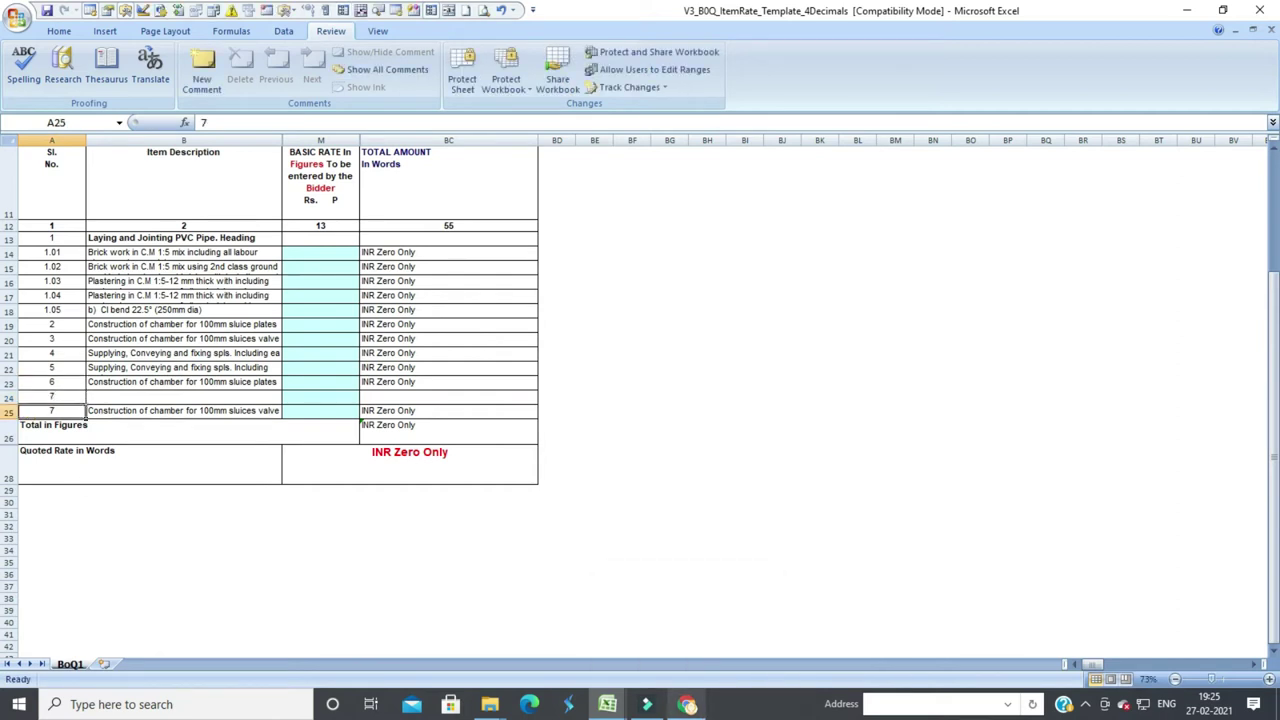
pyautogui.write('8')
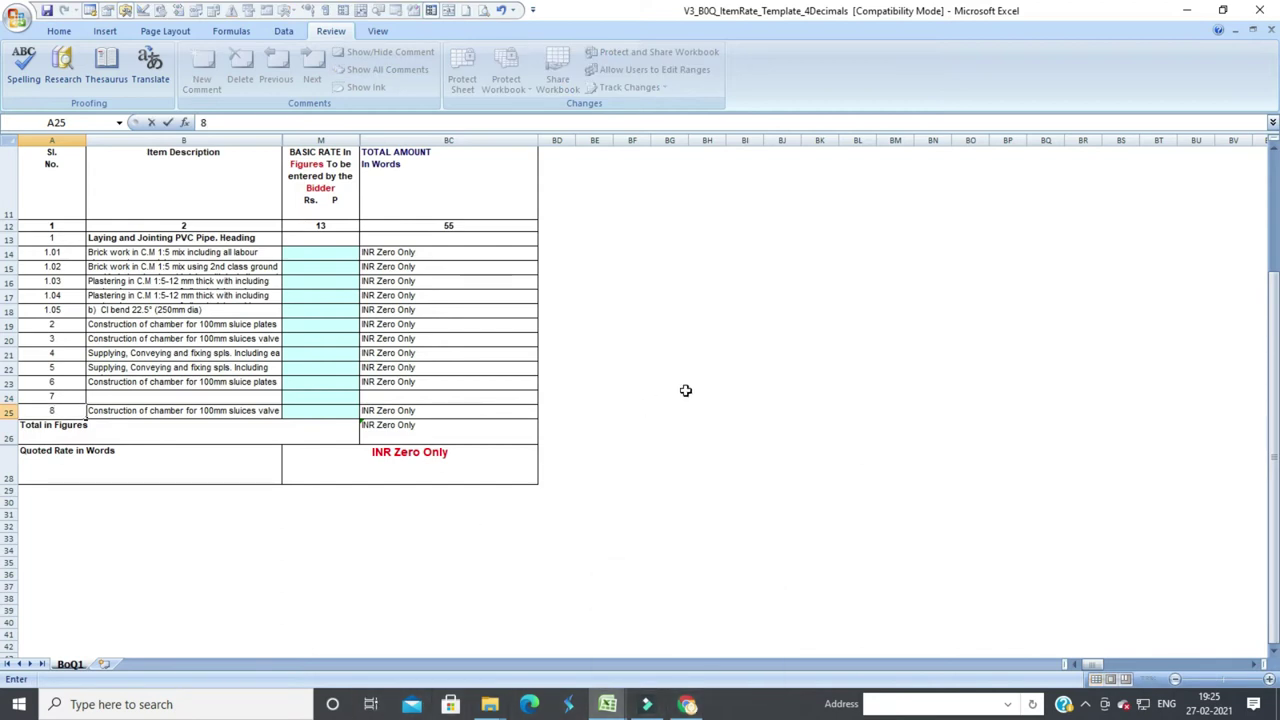
pyautogui.click(745, 385)
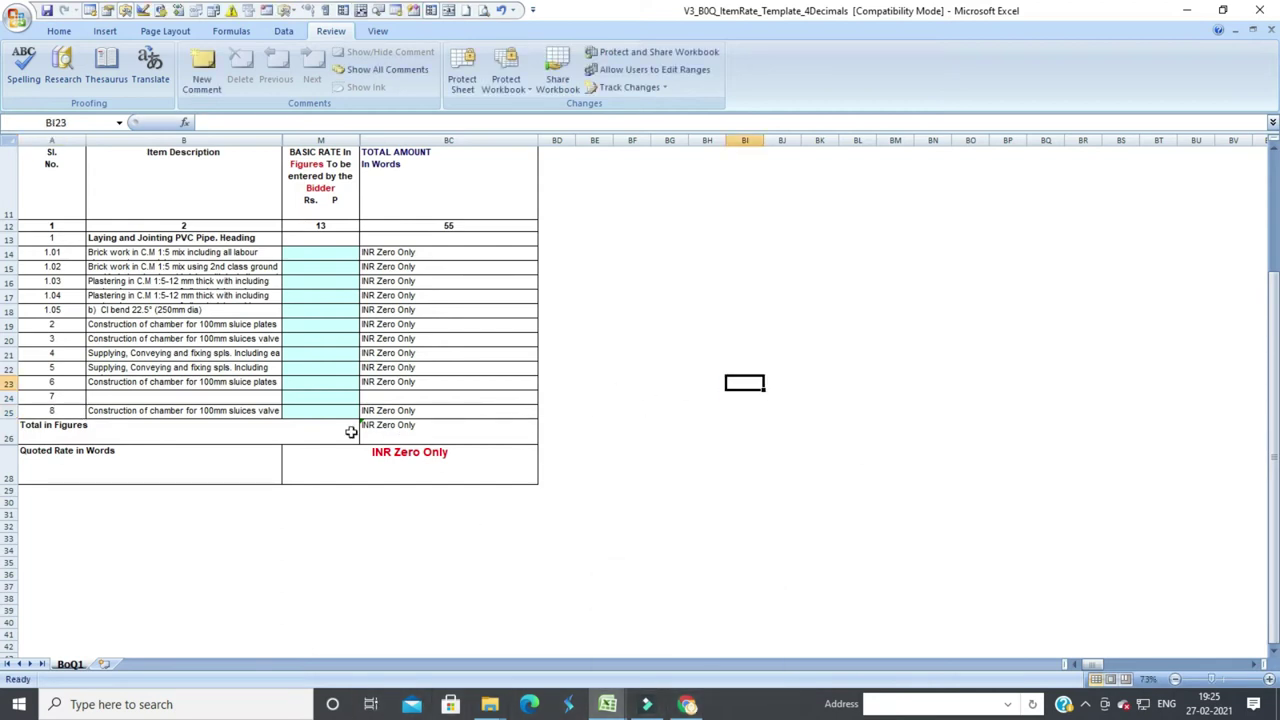
# Enter the description 'item' for the new row in B24
pyautogui.click(249, 399)
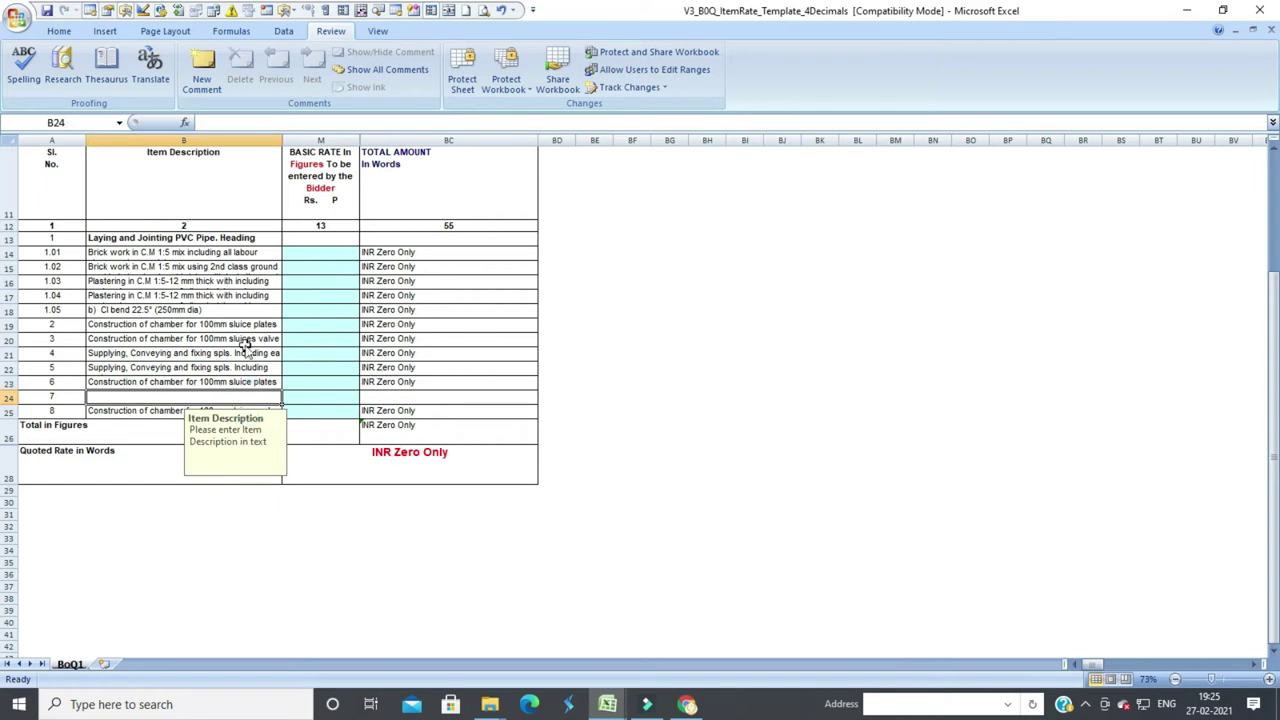
pyautogui.write('ggj')
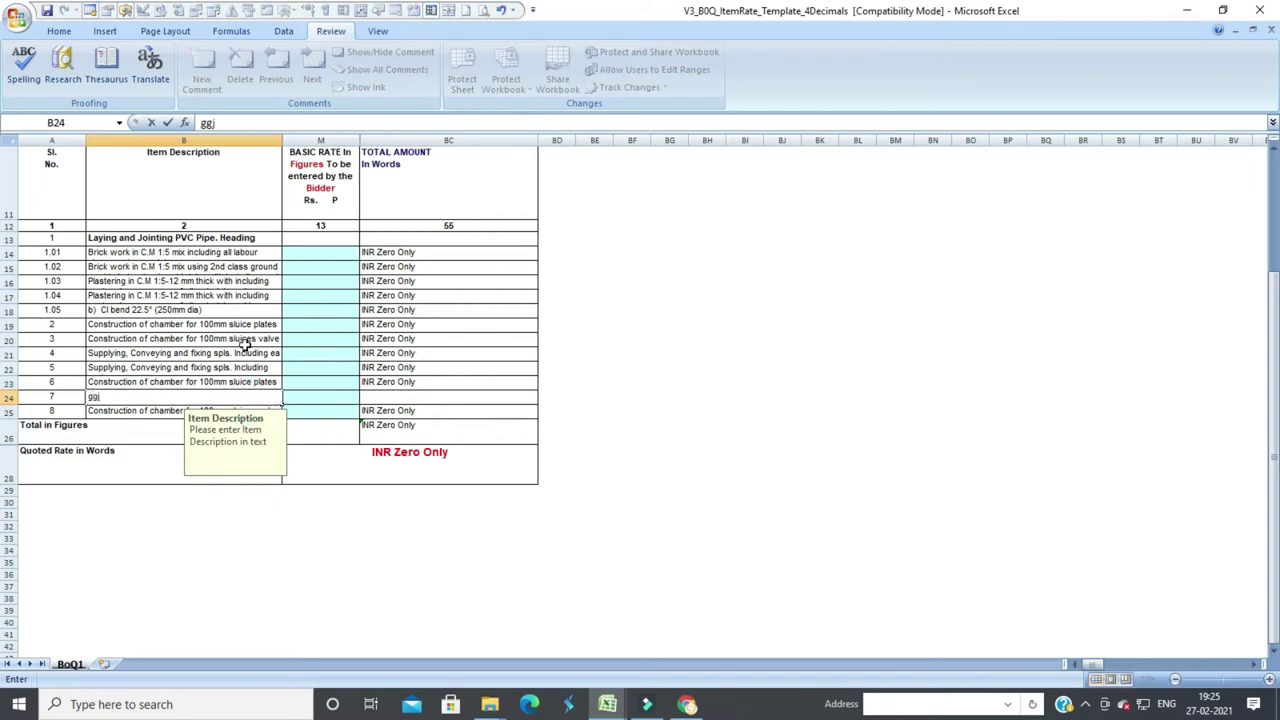
pyautogui.press('BackSpace')
pyautogui.press('BackSpace')
pyautogui.press('BackSpace')
pyautogui.press('Tab')
# Run Validate at the top of the sheet and dismiss the item 7 rate warning and error
pyautogui.click(384, 395)
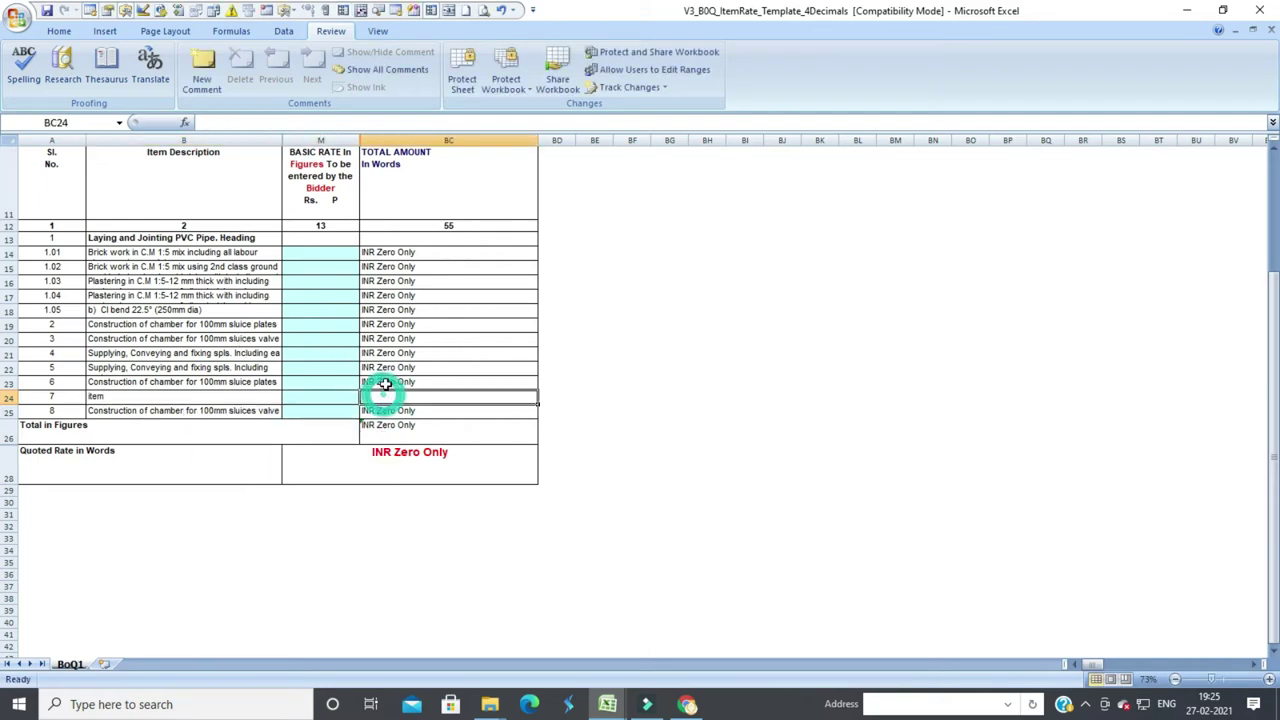
pyautogui.scroll(3, 235, 351)
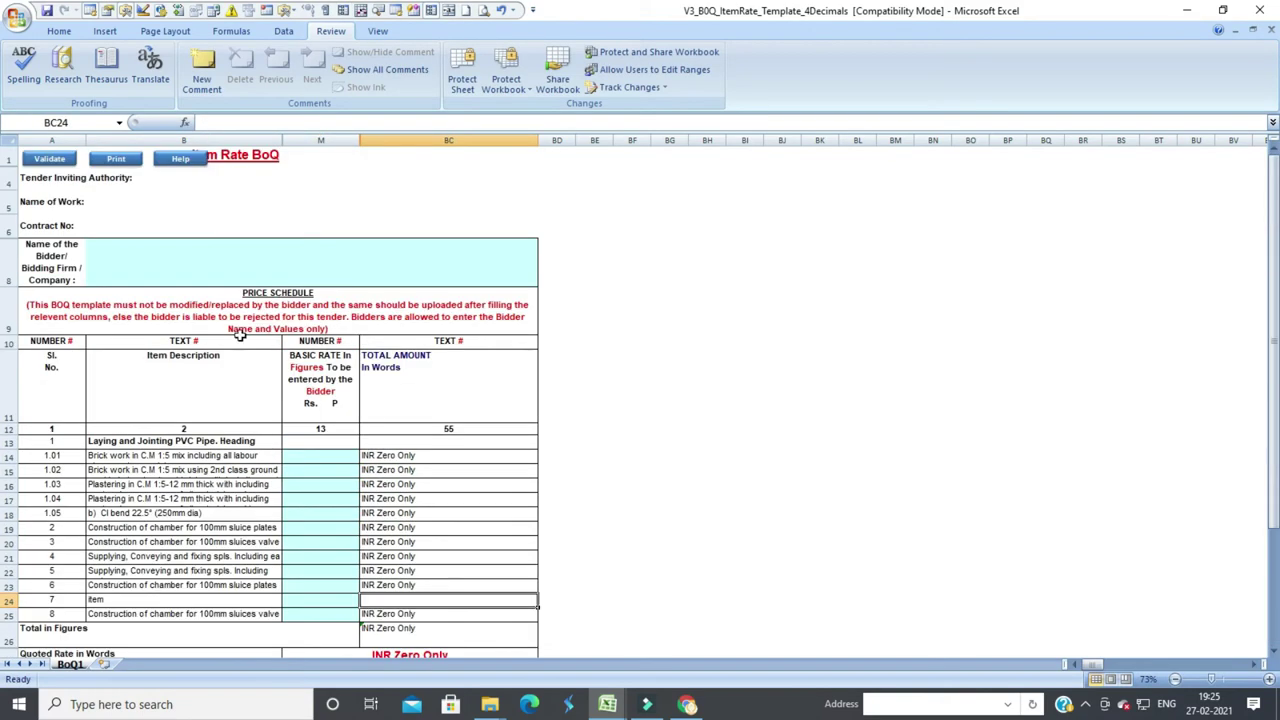
pyautogui.click(49, 159)
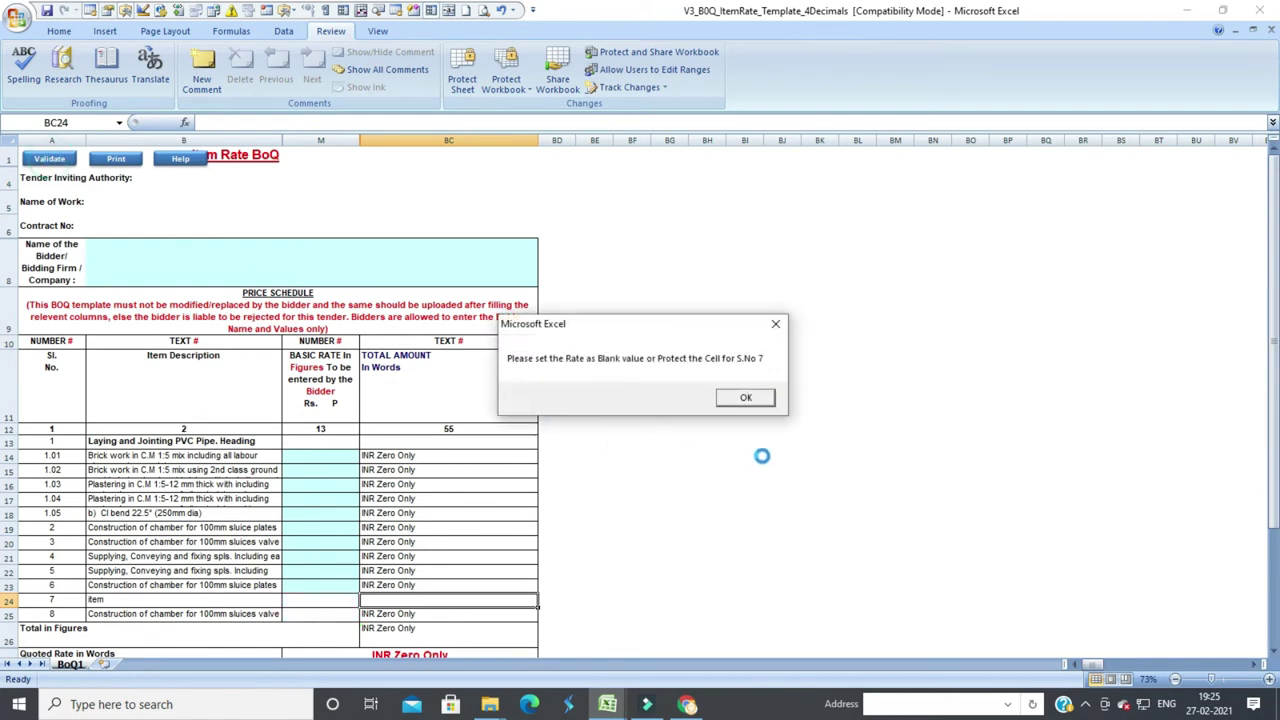
pyautogui.click(746, 398)
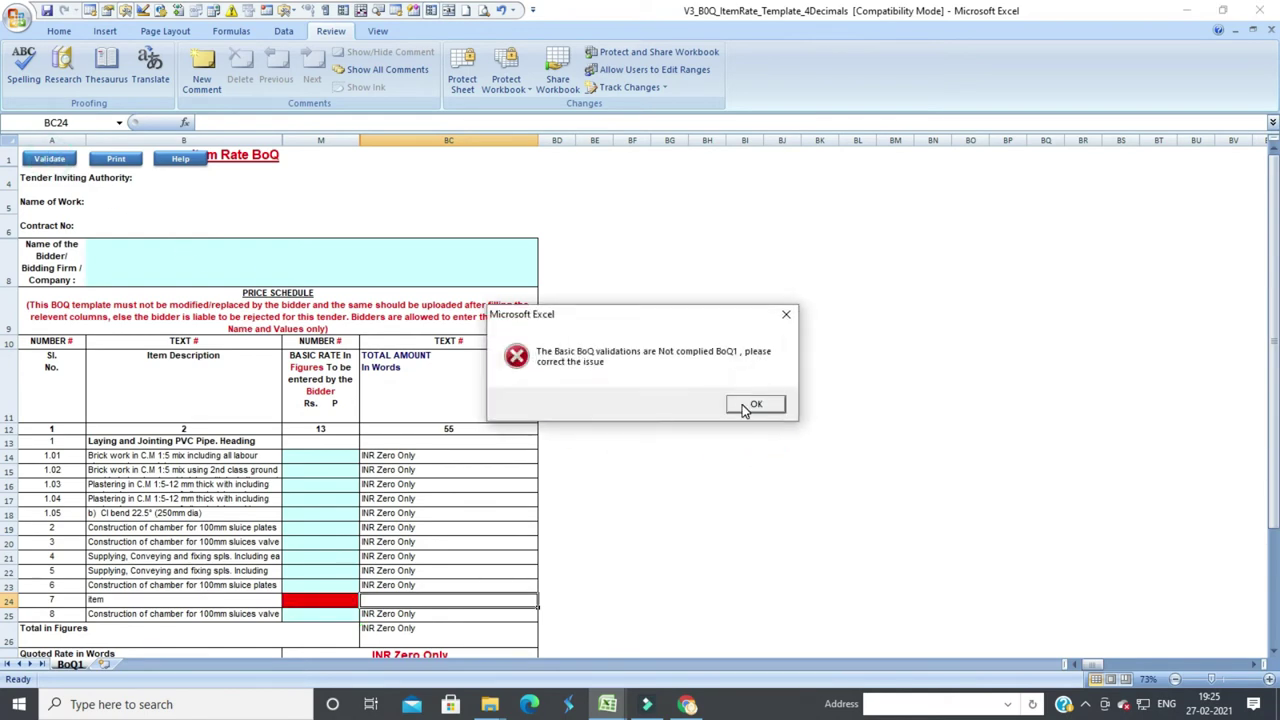
pyautogui.click(744, 408)
pyautogui.scroll(-2, 607, 502)
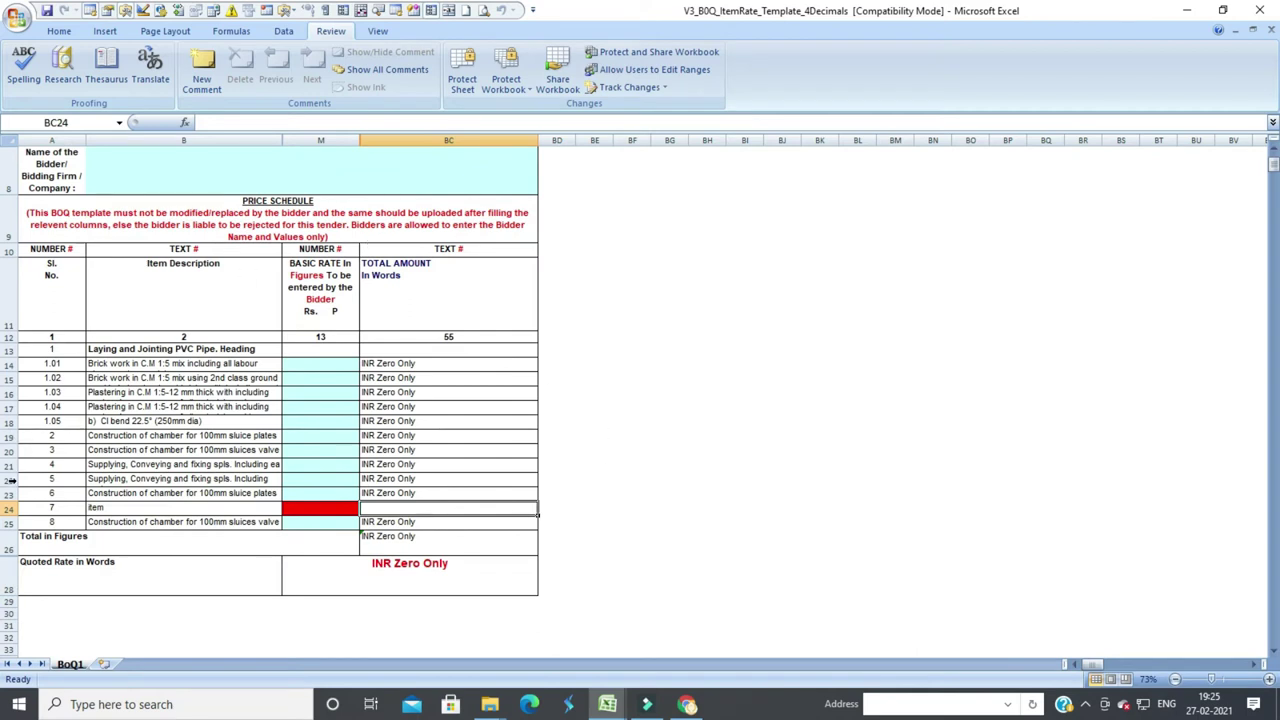
# Copy item 6's row 23 and paste it over row 24
pyautogui.click(12, 493)
pyautogui.rightClick(20, 494)
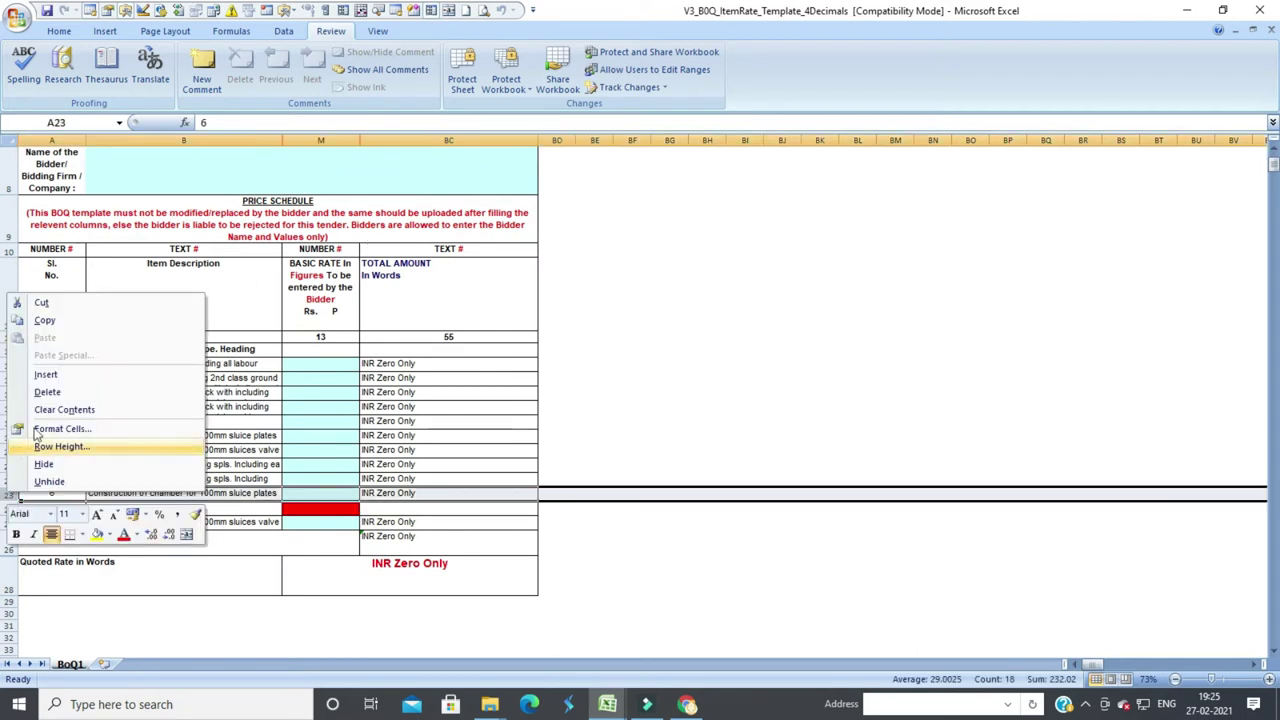
pyautogui.click(45, 320)
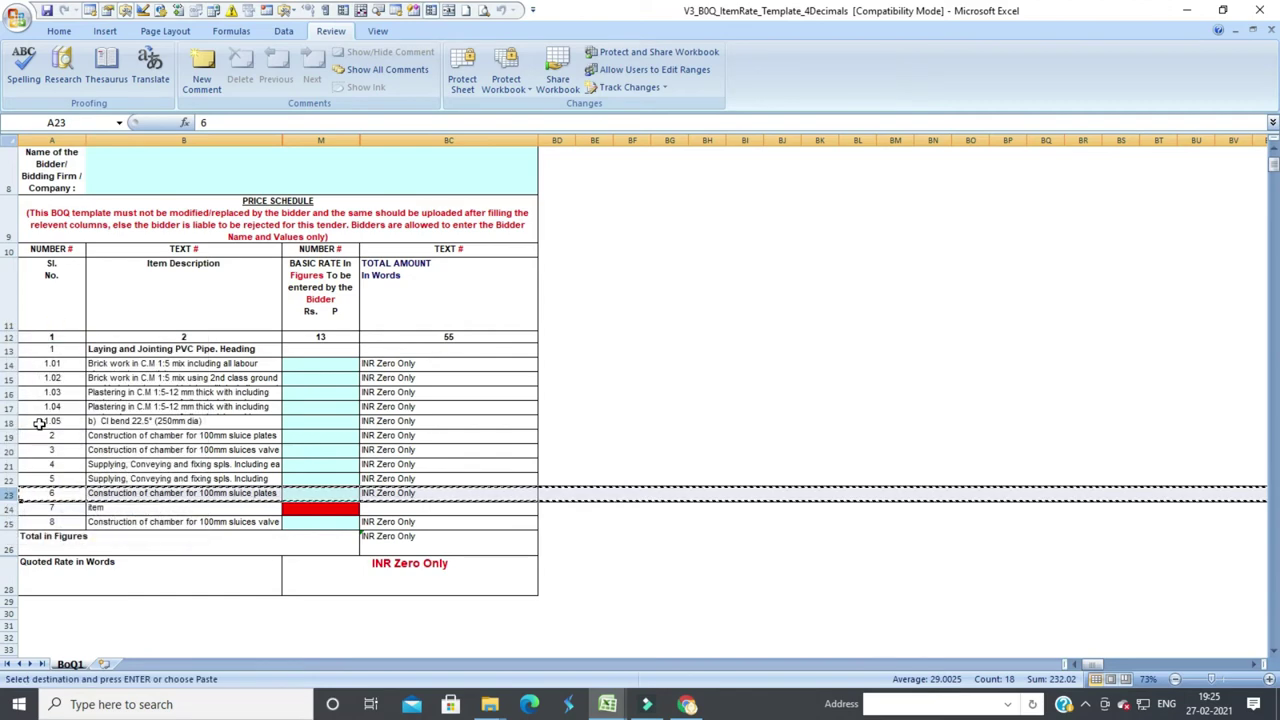
pyautogui.click(14, 507)
pyautogui.rightClick(14, 507)
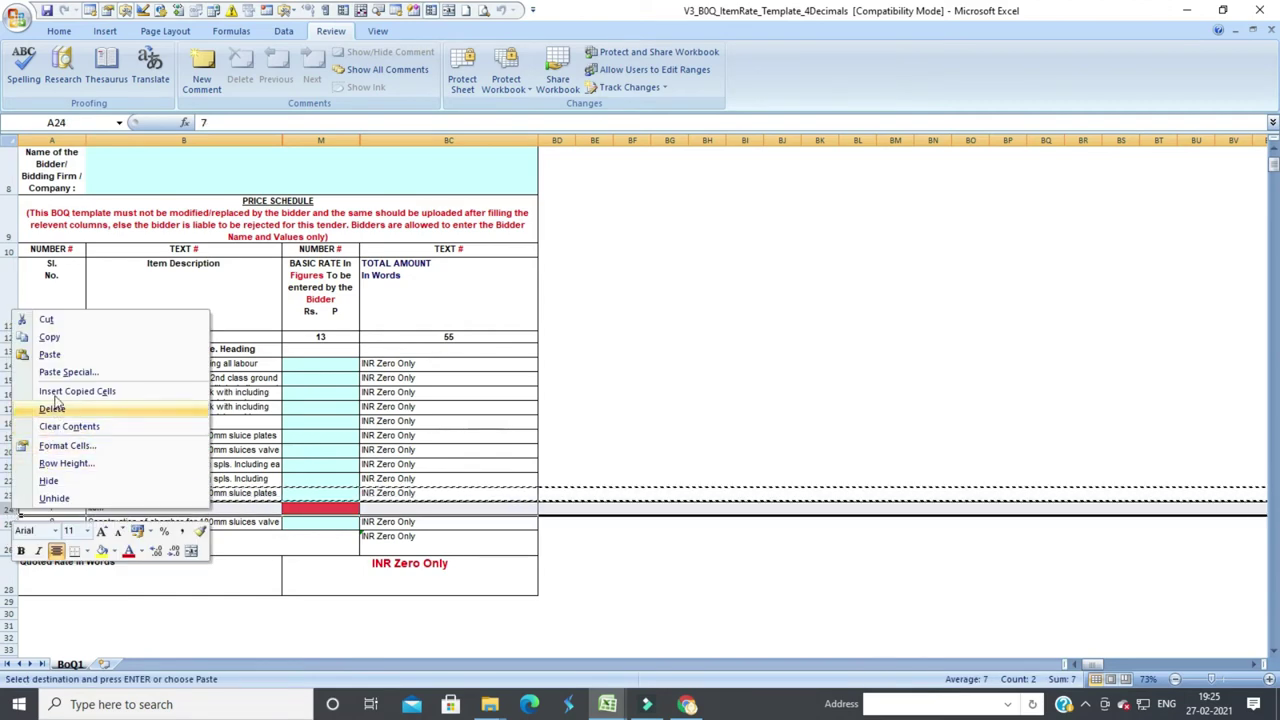
pyautogui.click(49, 354)
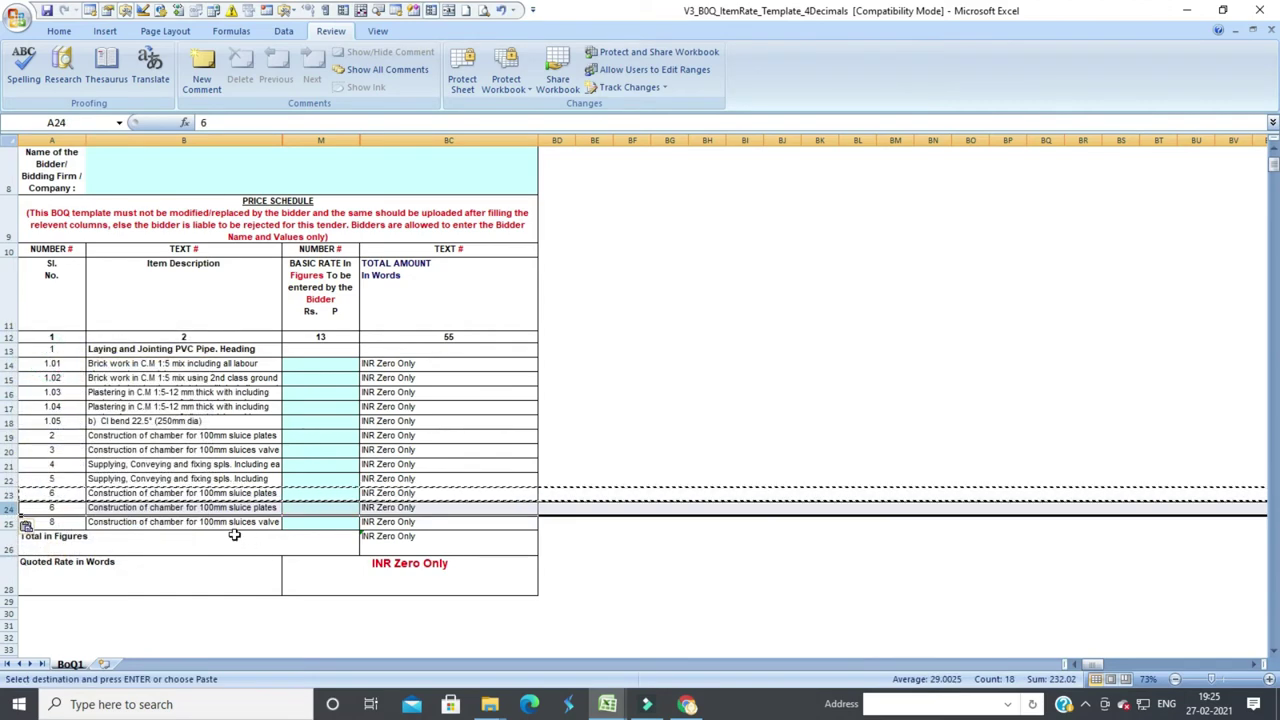
pyautogui.click(318, 540)
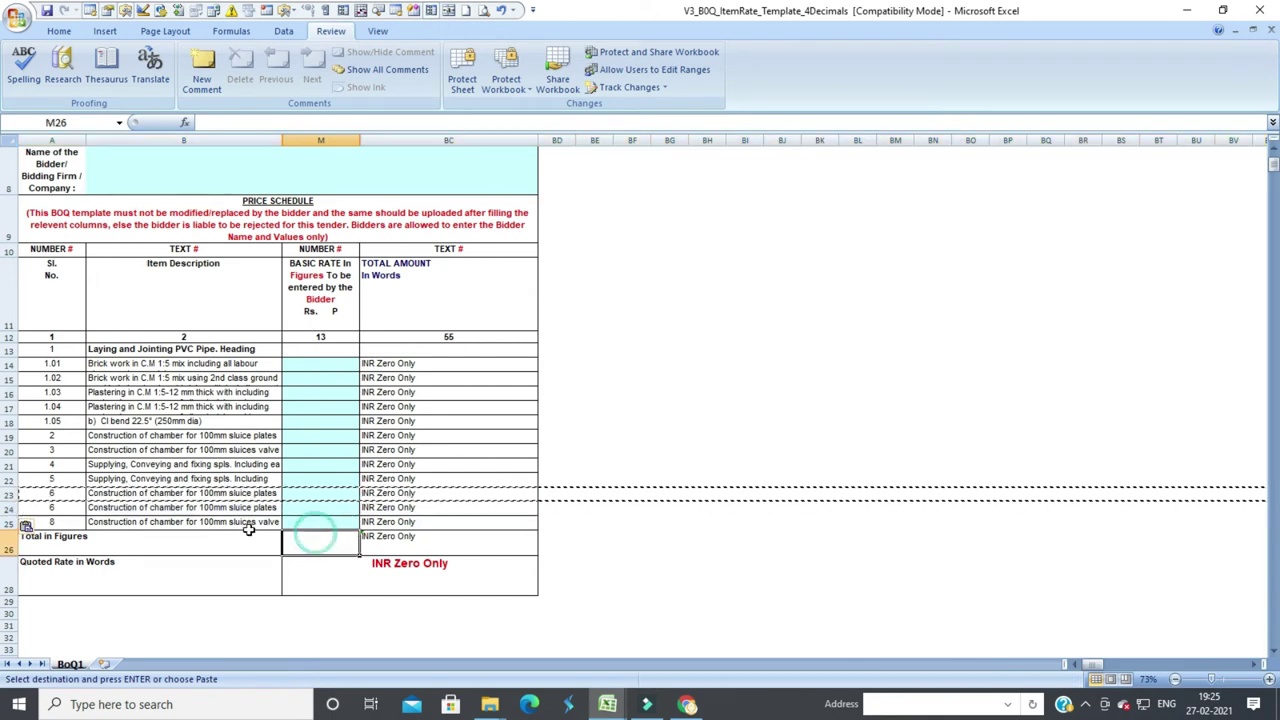
pyautogui.click(634, 433)
# Change the pasted row's description in B24 to 'Citem'
pyautogui.doubleClick(213, 510)
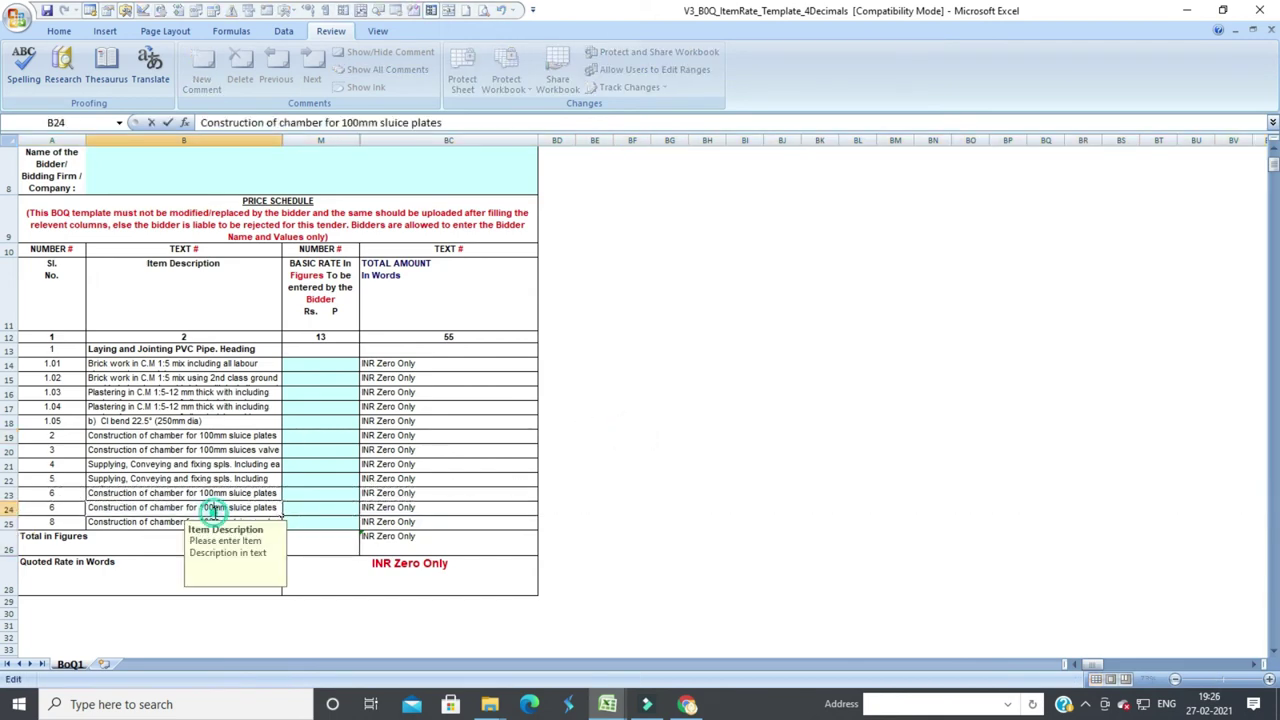
pyautogui.click(90, 508)
pyautogui.hotkey('shift', 'End')
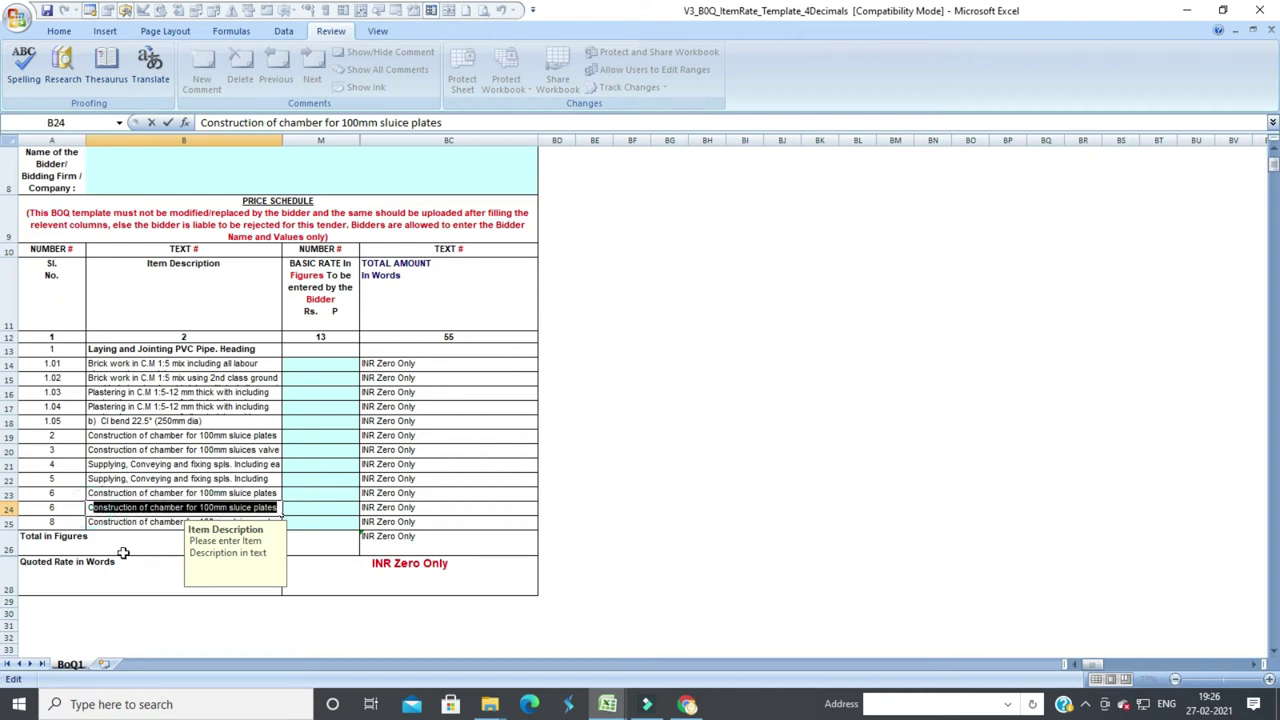
pyautogui.write('Citem')
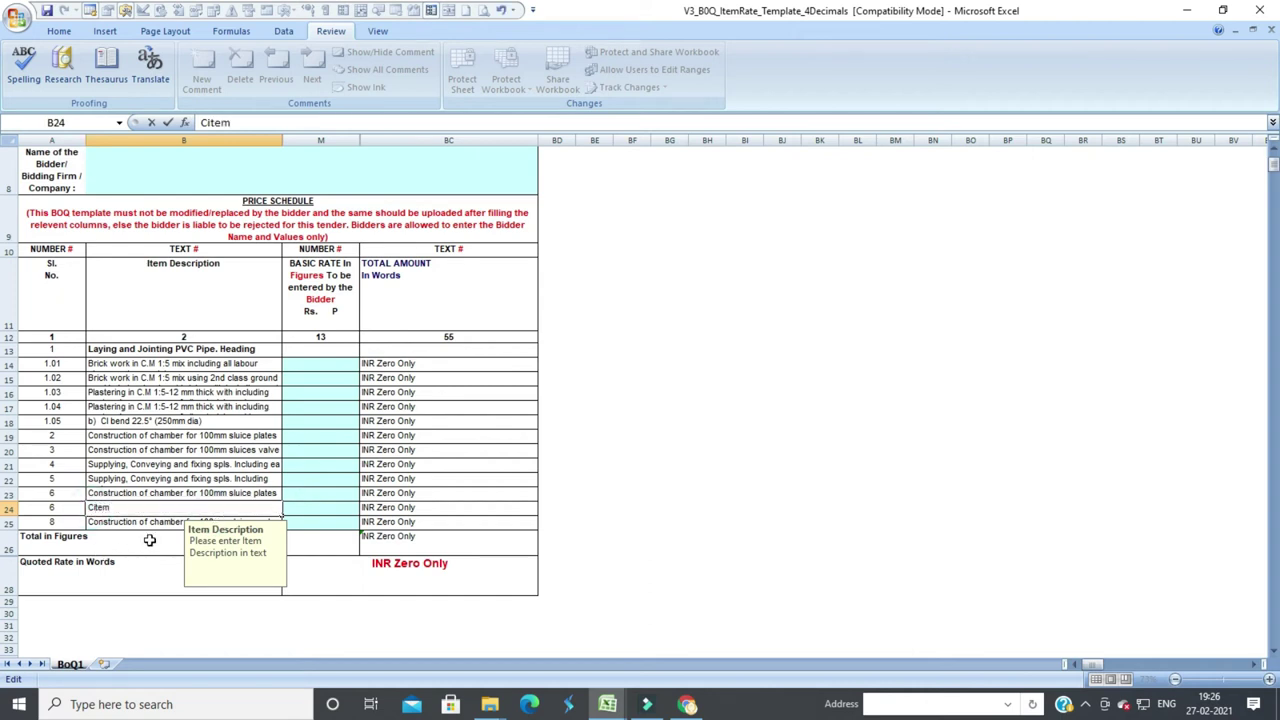
pyautogui.click(181, 543)
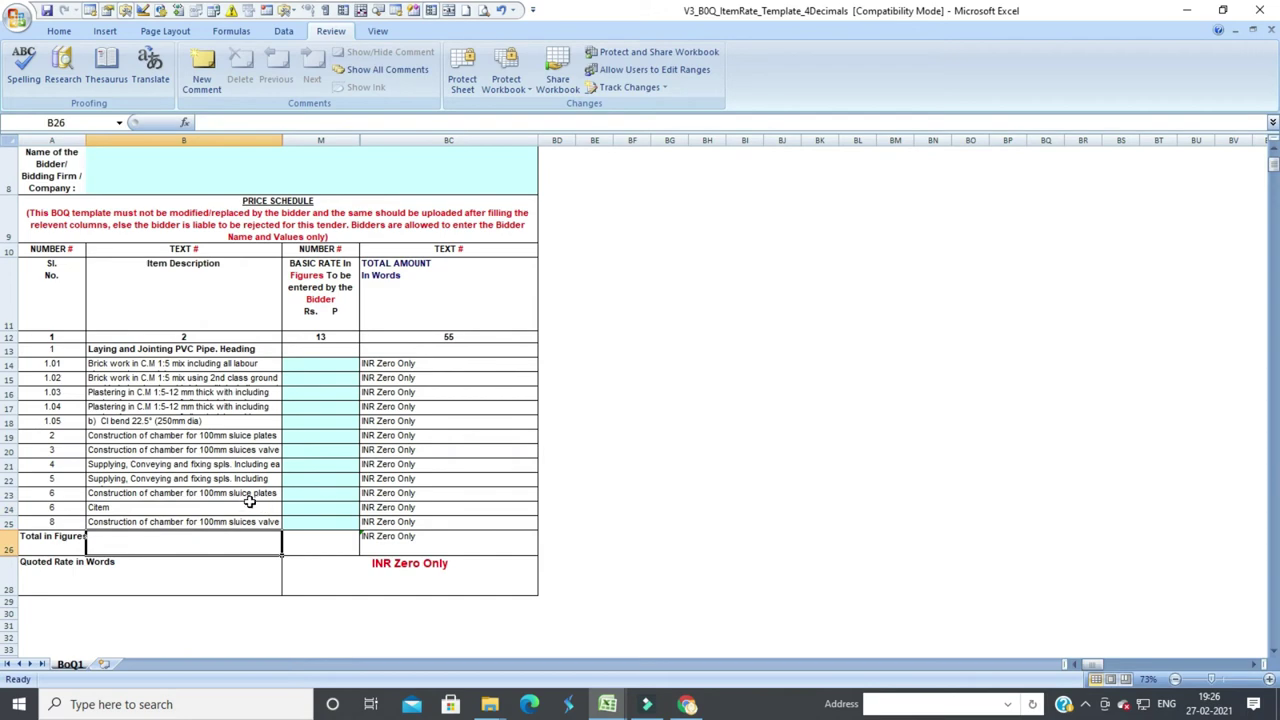
pyautogui.scroll(2, 121, 313)
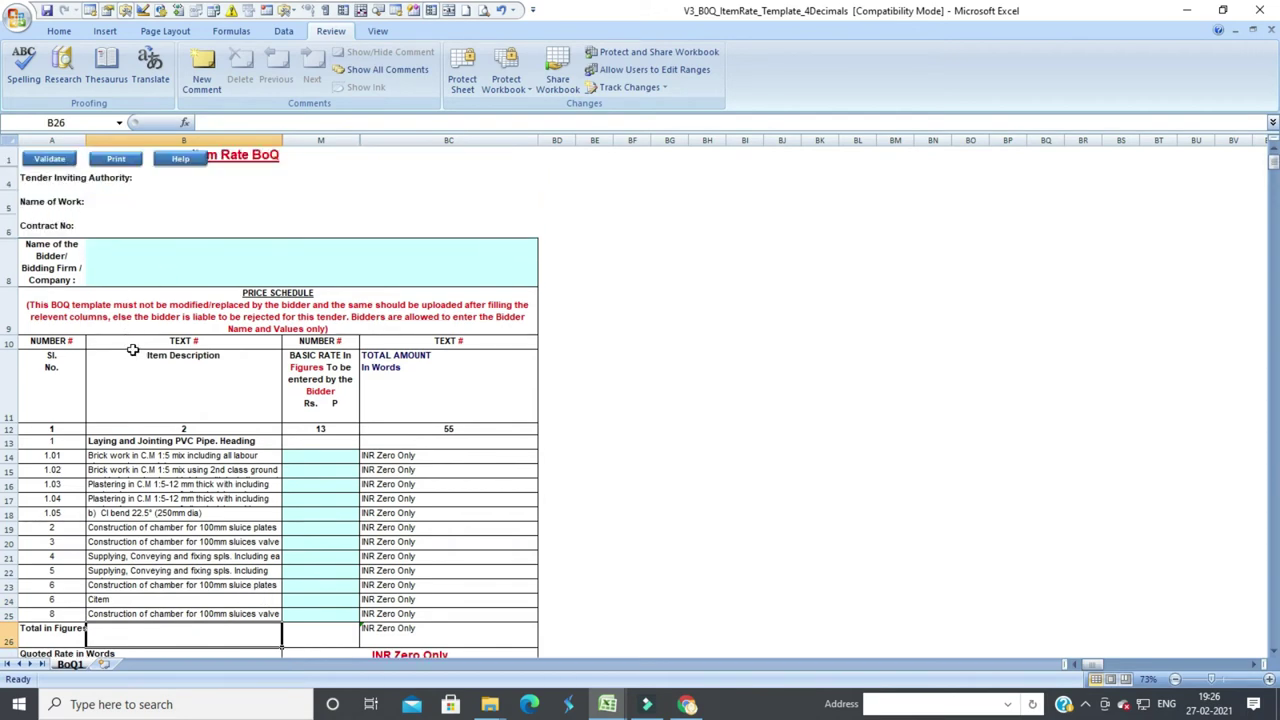
pyautogui.scroll(-2, 215, 410)
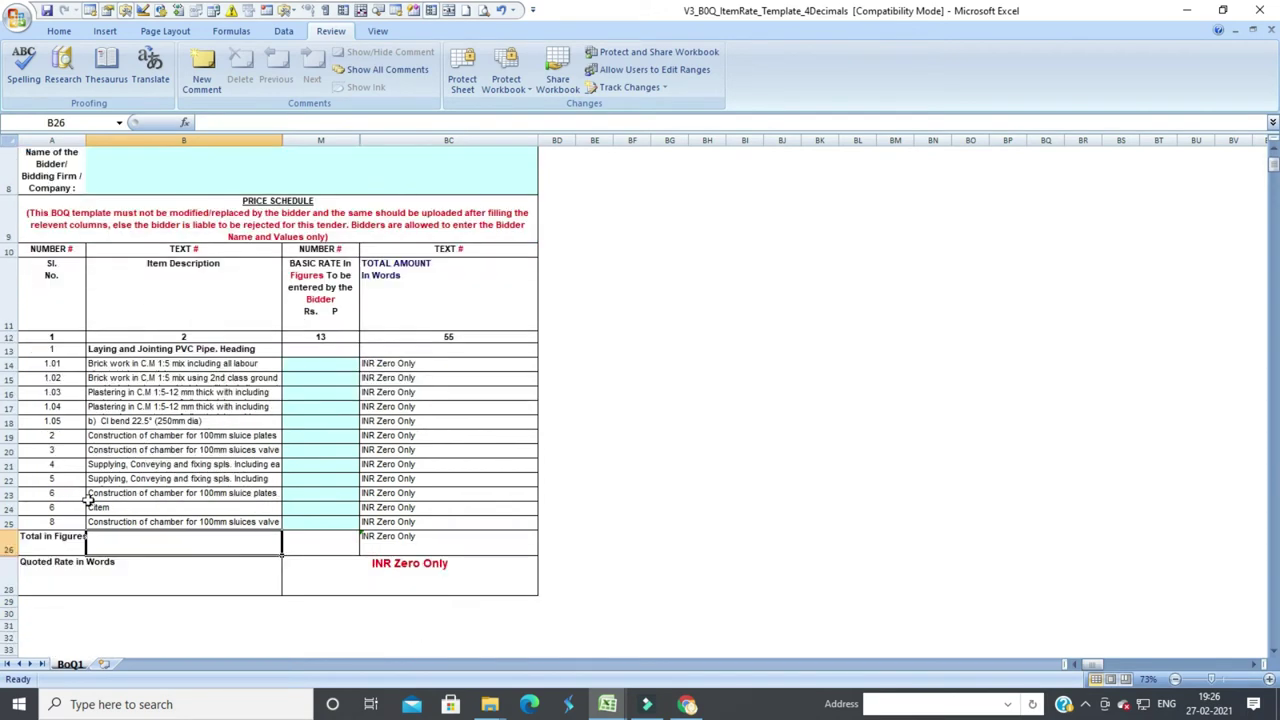
pyautogui.click(132, 509)
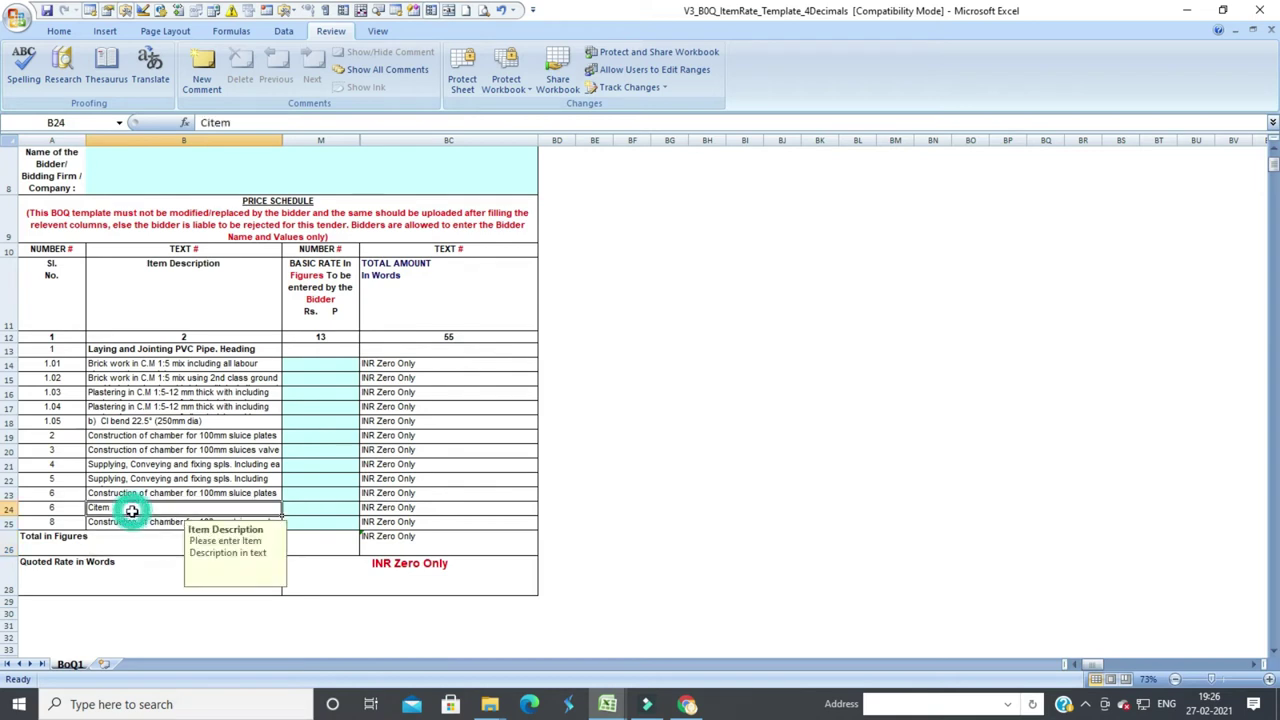
pyautogui.click(128, 492)
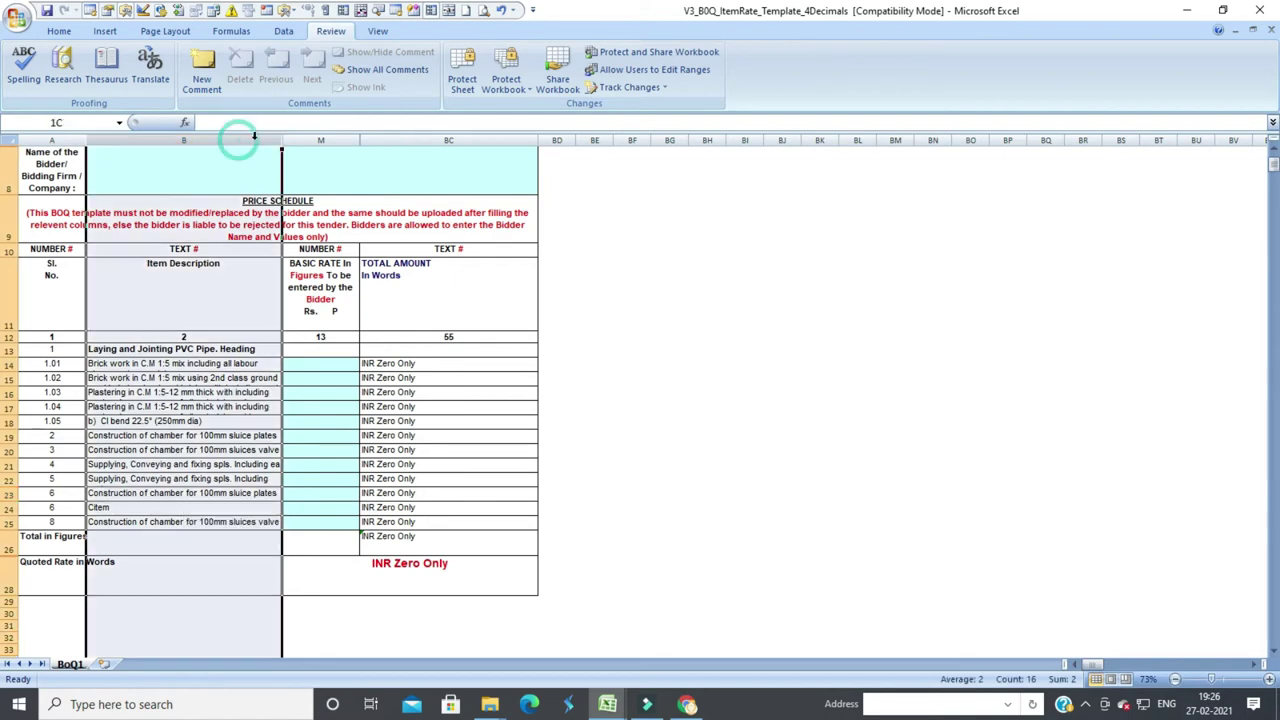
# Unhide the code columns C to L and inspect the existing item codes
pyautogui.moveTo(238, 135); pyautogui.dragTo(300, 140)
pyautogui.rightClick(298, 141)
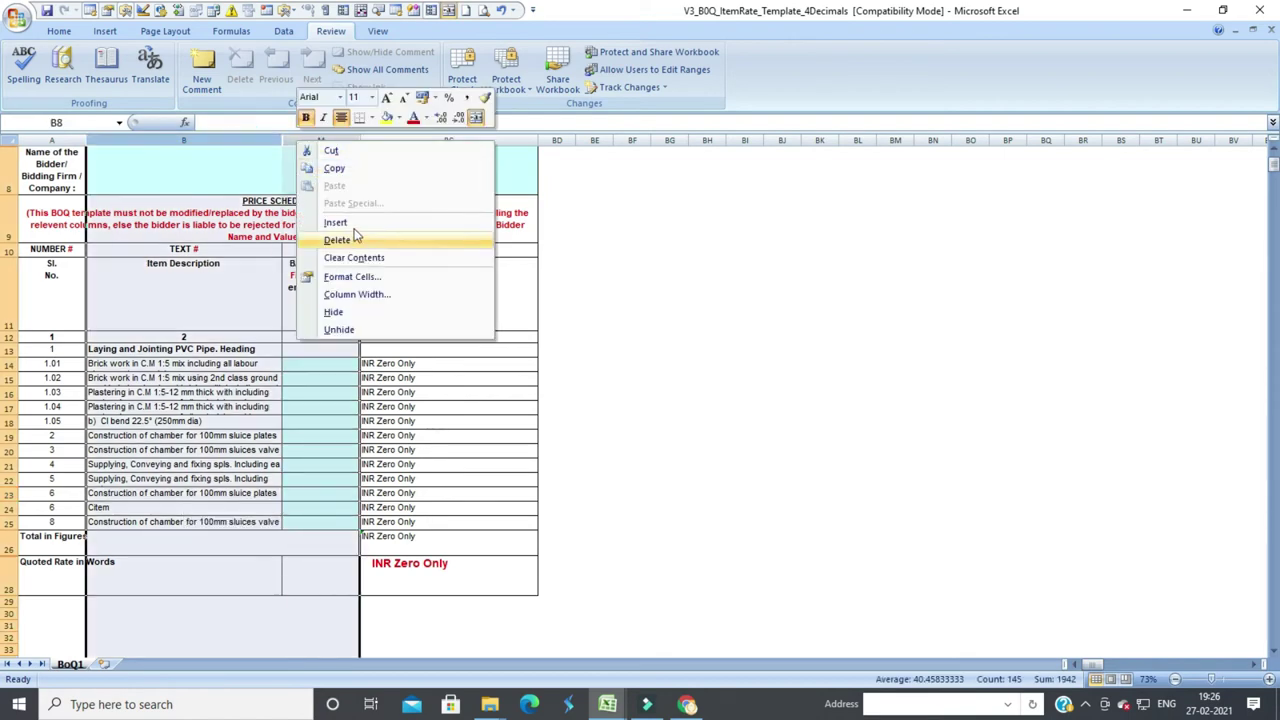
pyautogui.click(336, 329)
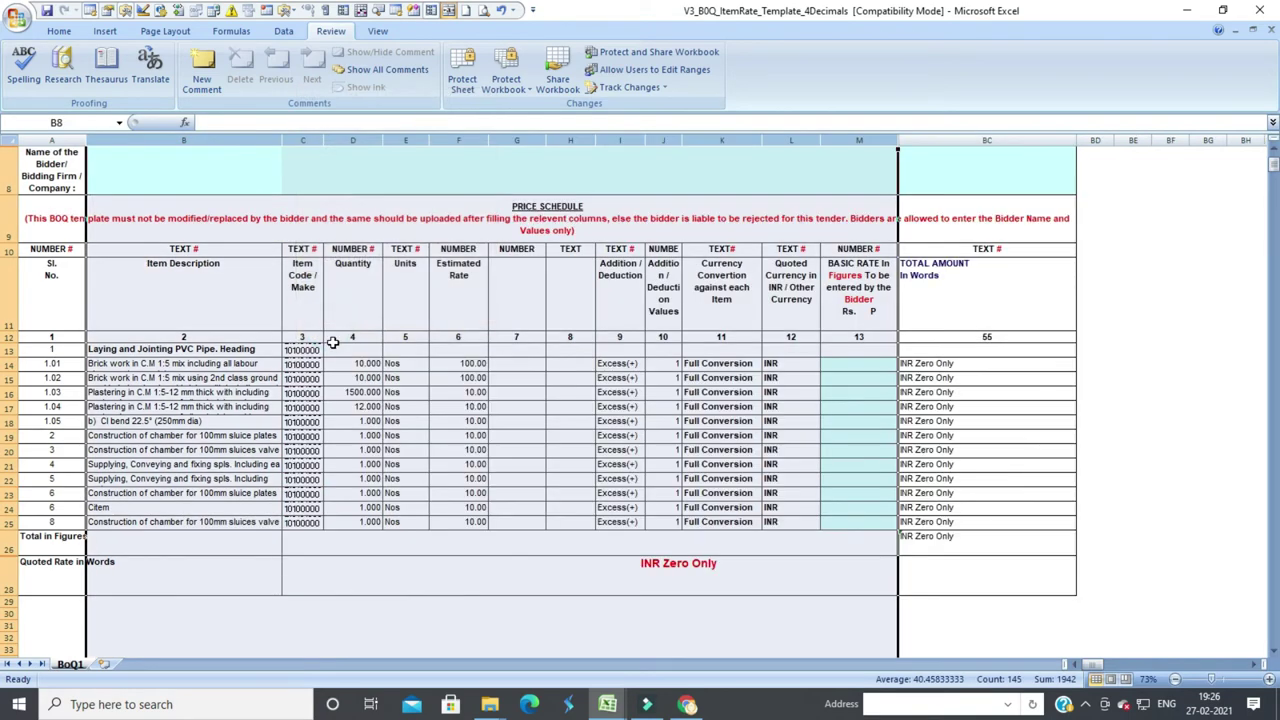
pyautogui.click(447, 409)
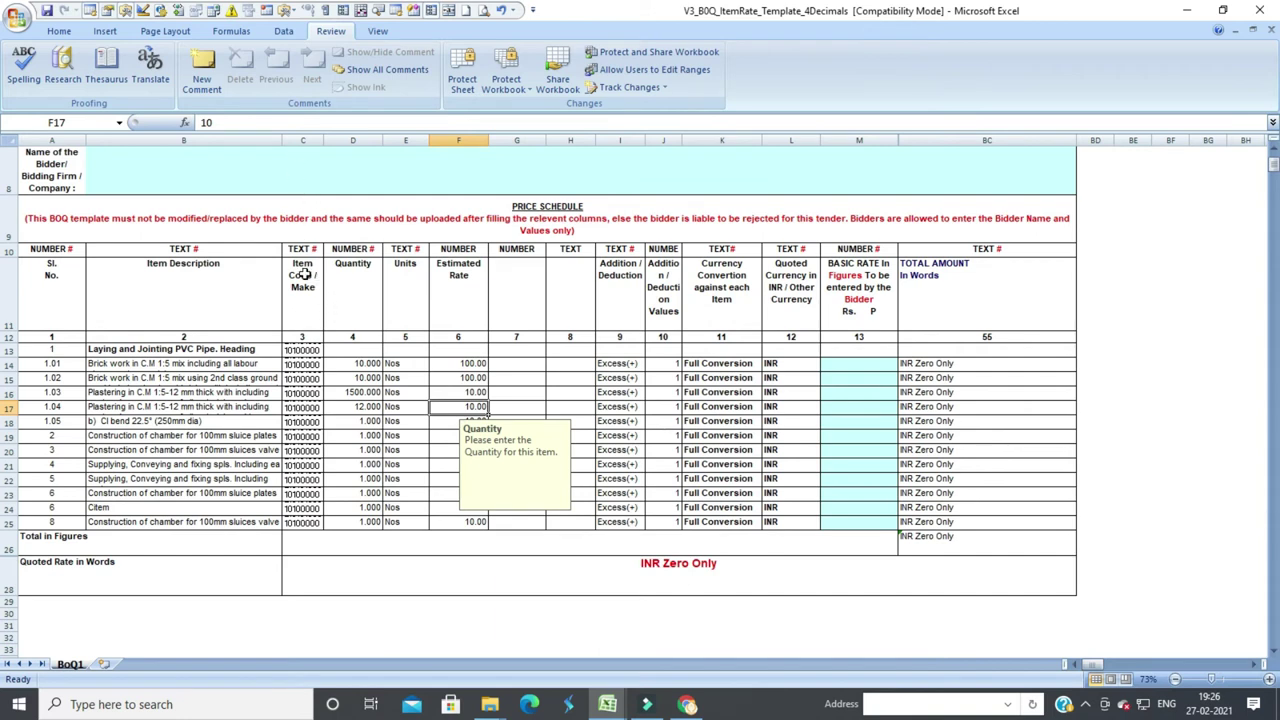
pyautogui.click(303, 364)
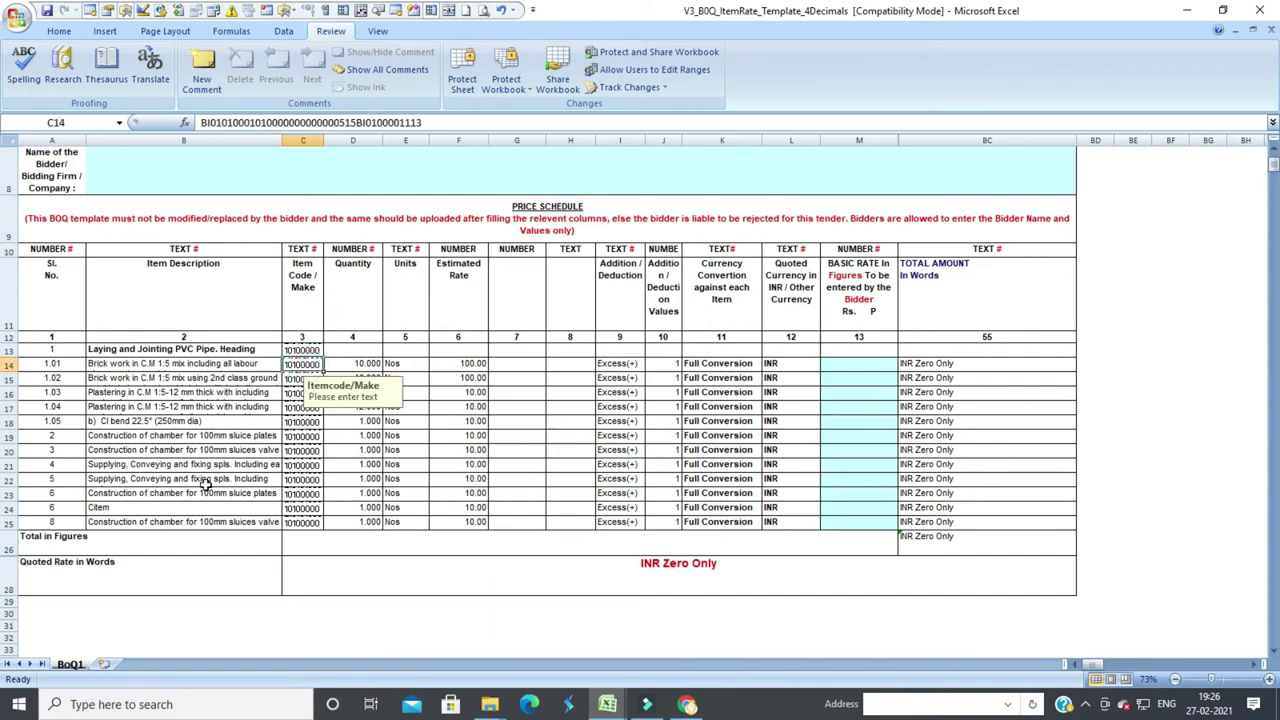
pyautogui.click(295, 481)
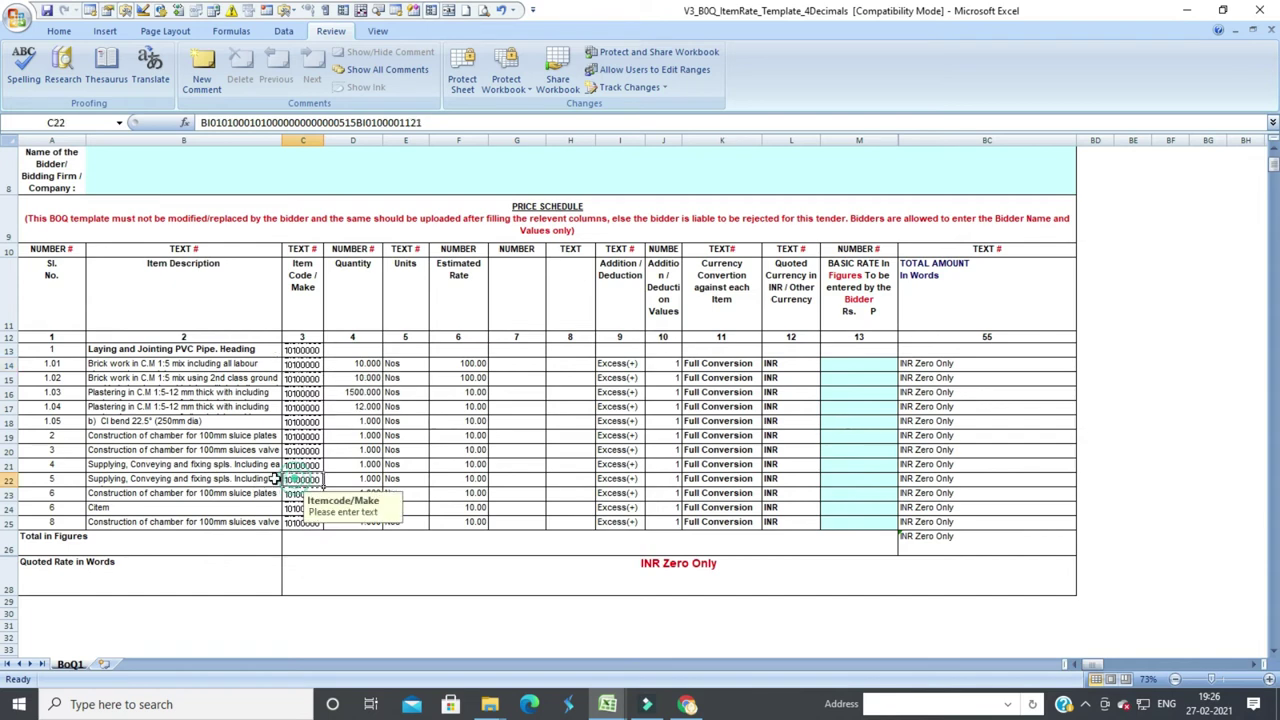
pyautogui.scroll(1, 286, 384)
# Enter 1 and 2 in C13 and C14, trying a fill down to row 25
pyautogui.click(301, 397)
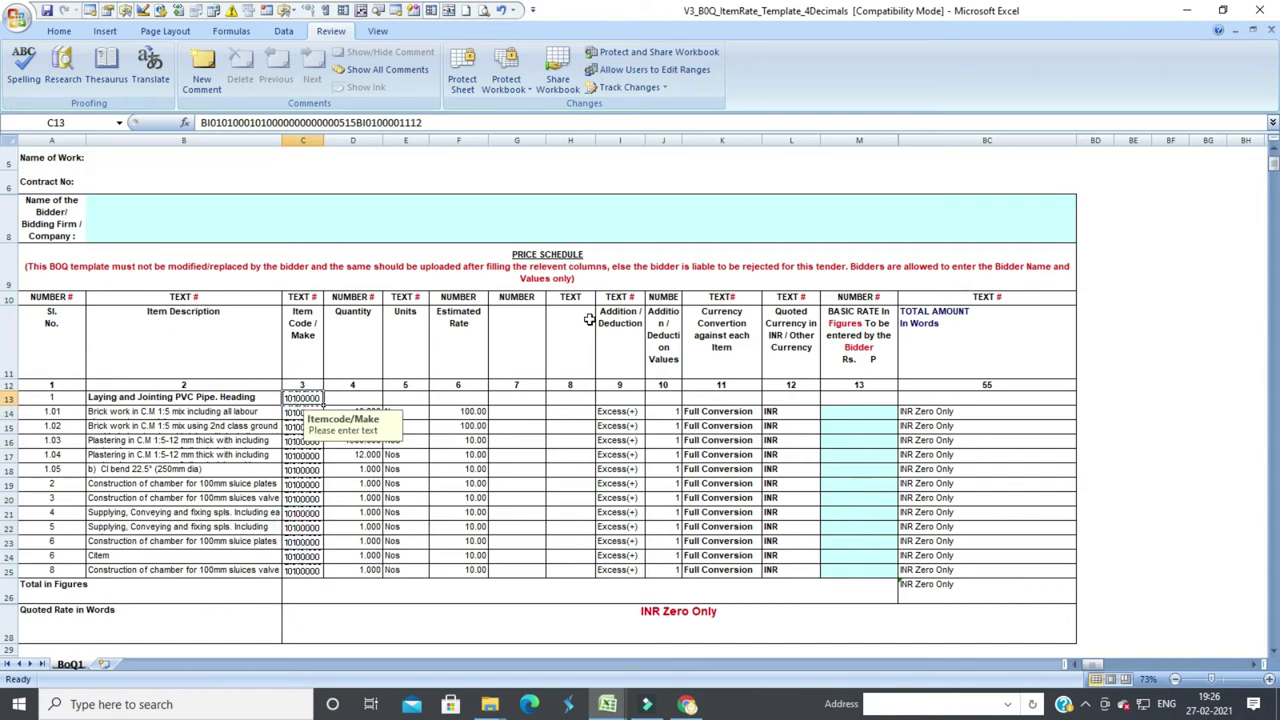
pyautogui.write('1')
pyautogui.press('Return')
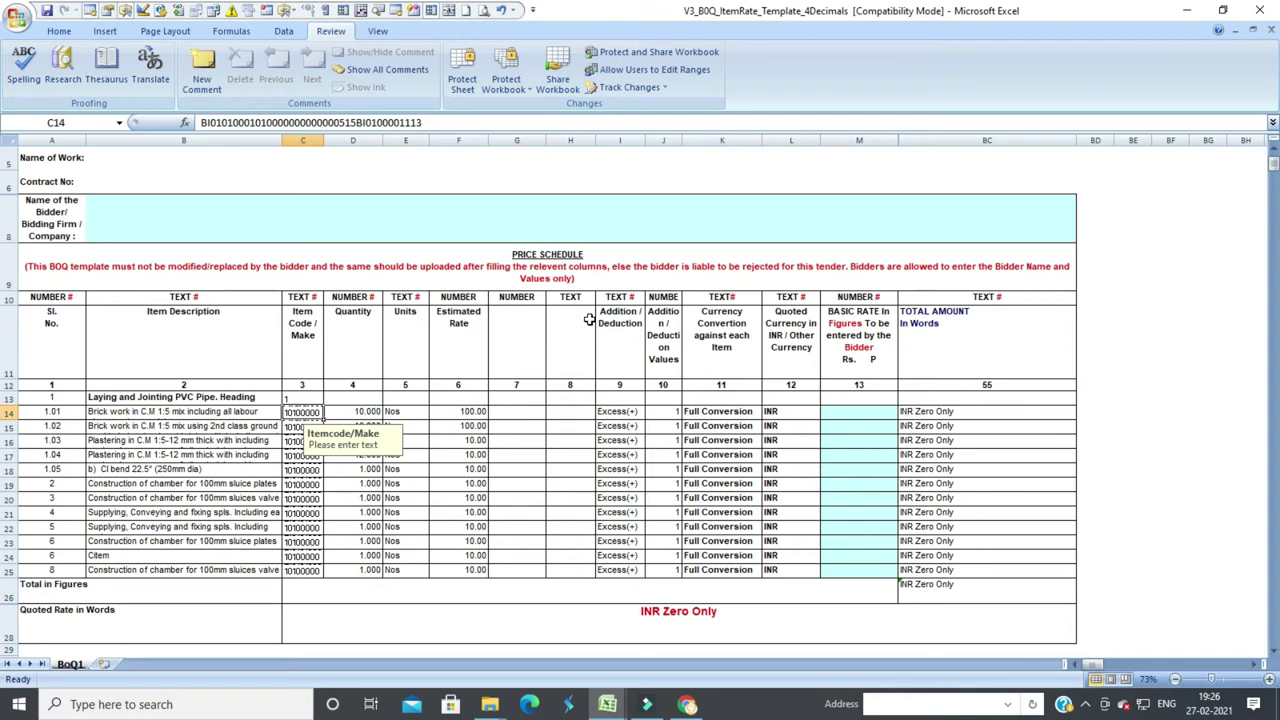
pyautogui.write('2')
pyautogui.press('Return')
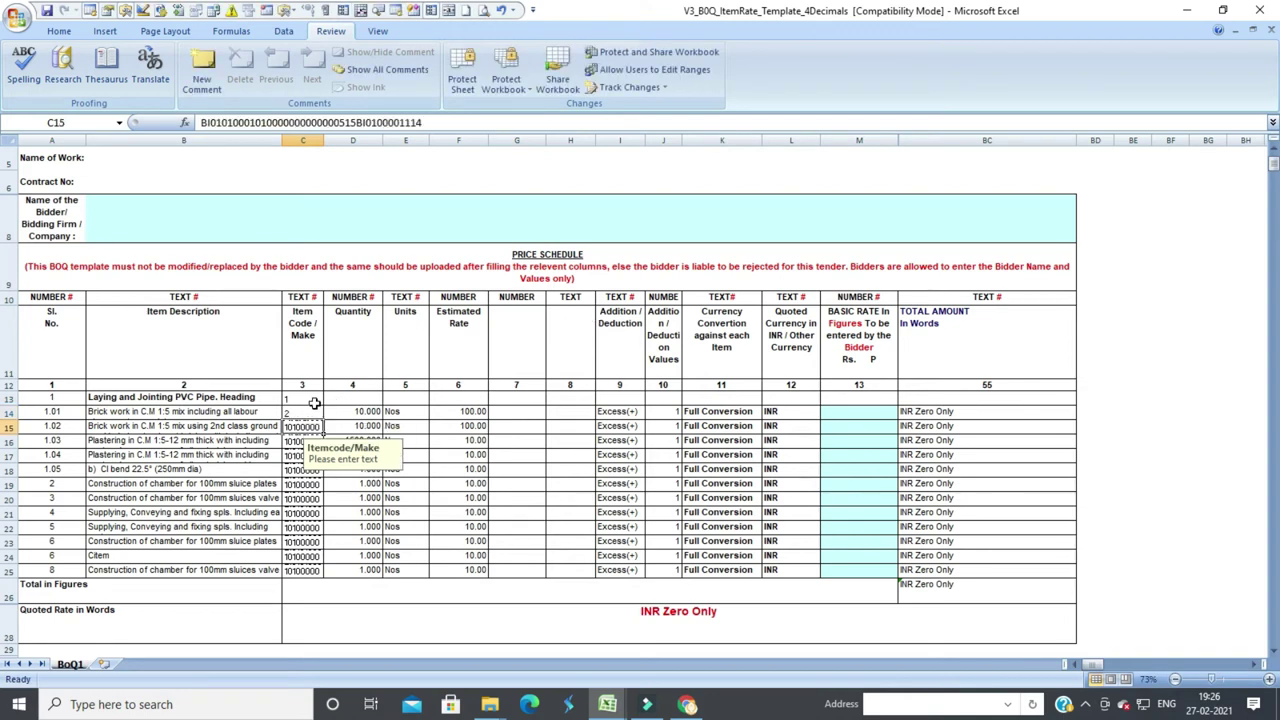
pyautogui.click(314, 400)
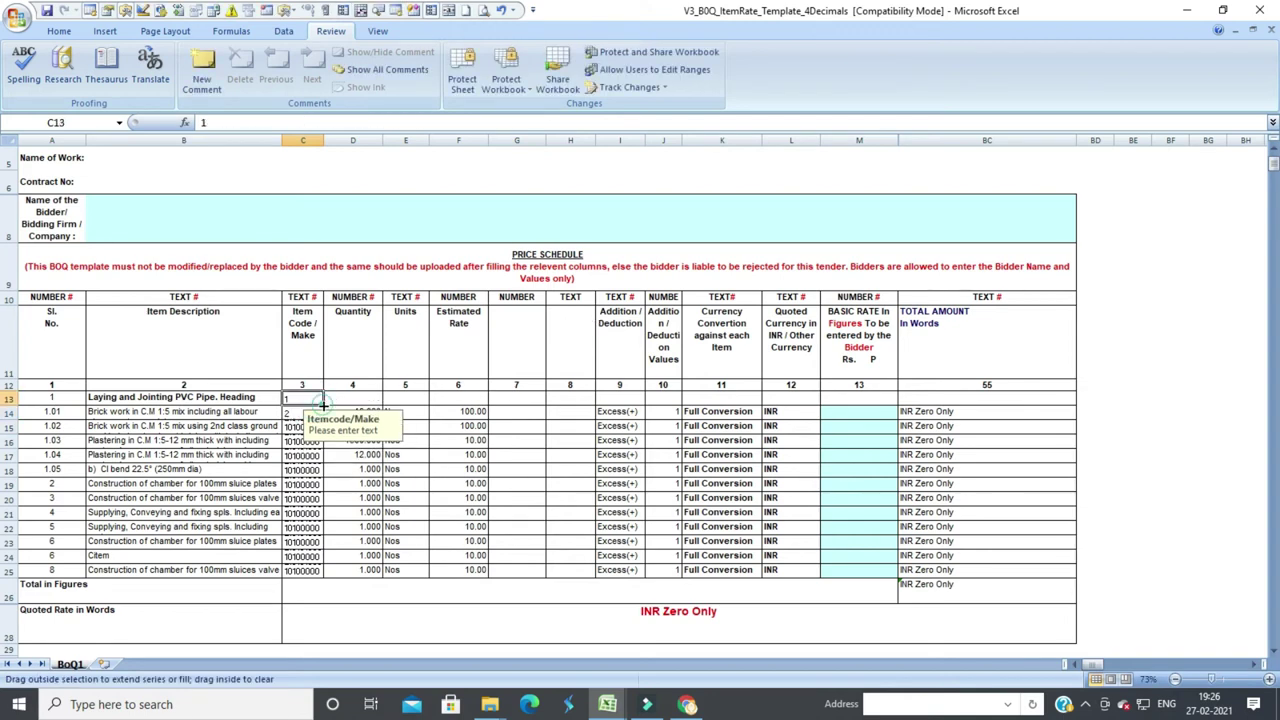
pyautogui.moveTo(322, 406); pyautogui.dragTo(322, 576)
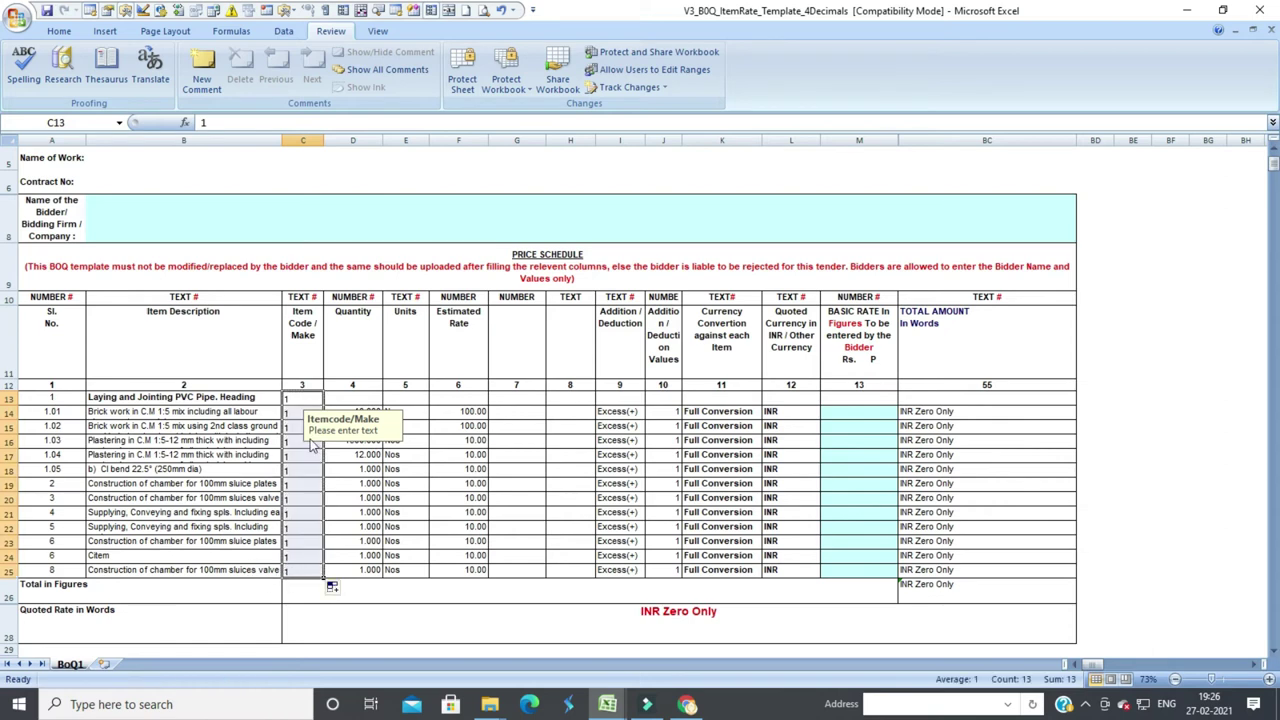
pyautogui.click(291, 411)
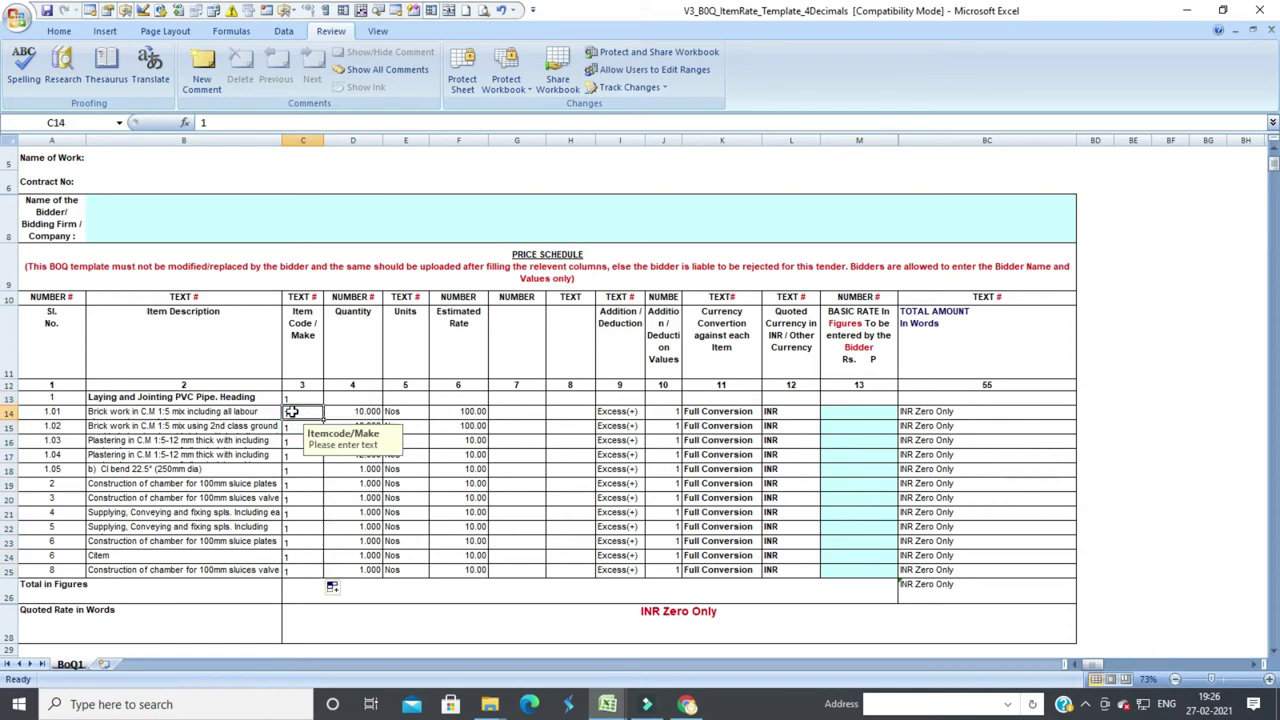
pyautogui.press('Up')
pyautogui.moveTo(293, 403); pyautogui.dragTo(313, 428)
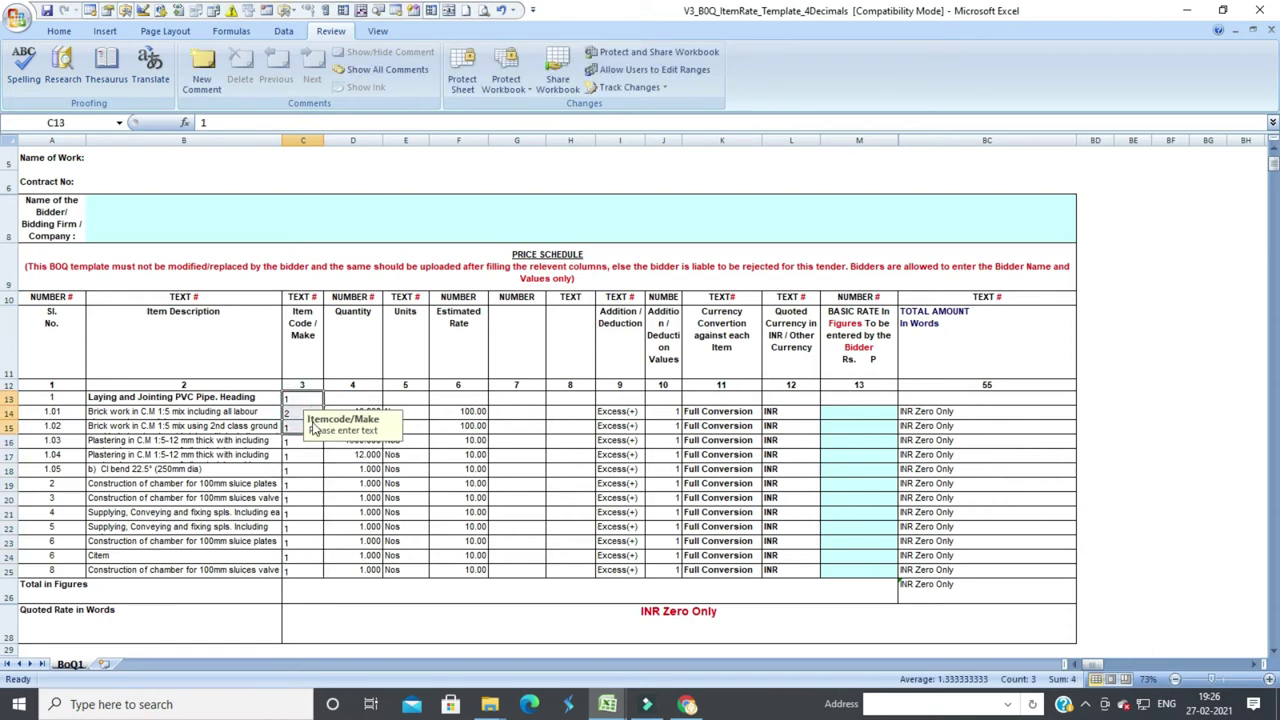
pyautogui.click(299, 457)
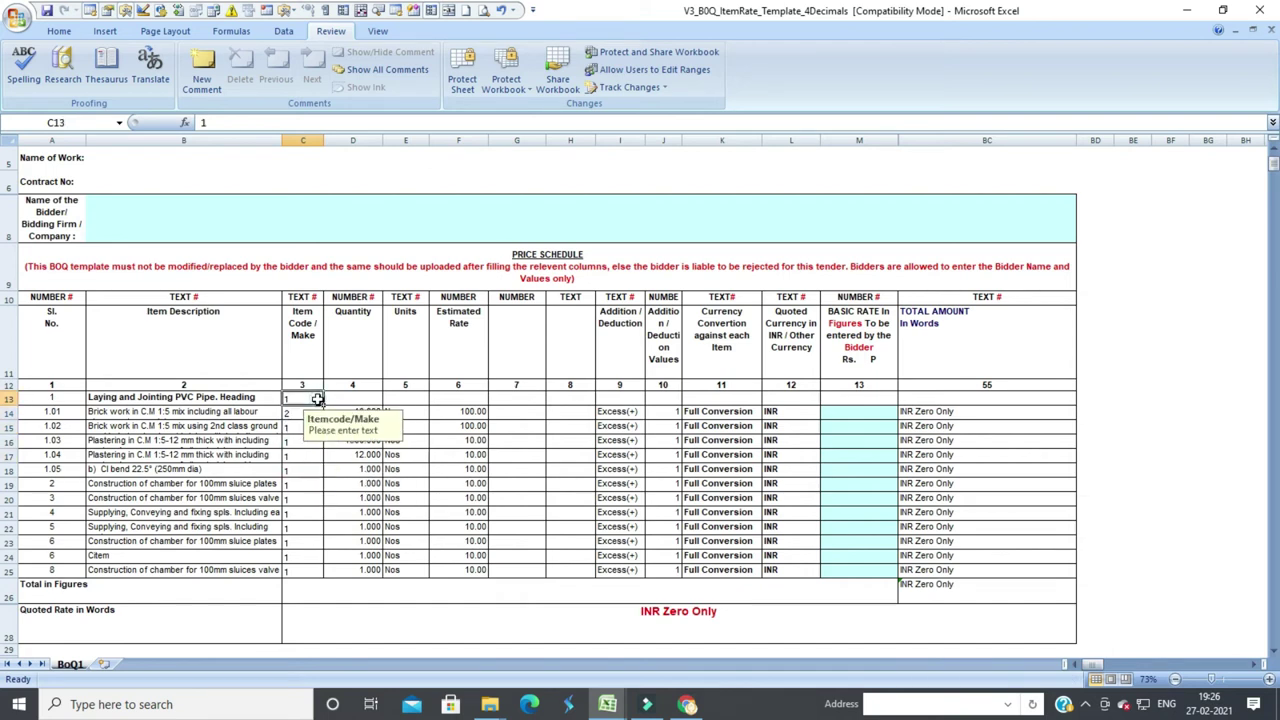
pyautogui.moveTo(312, 400); pyautogui.dragTo(306, 416)
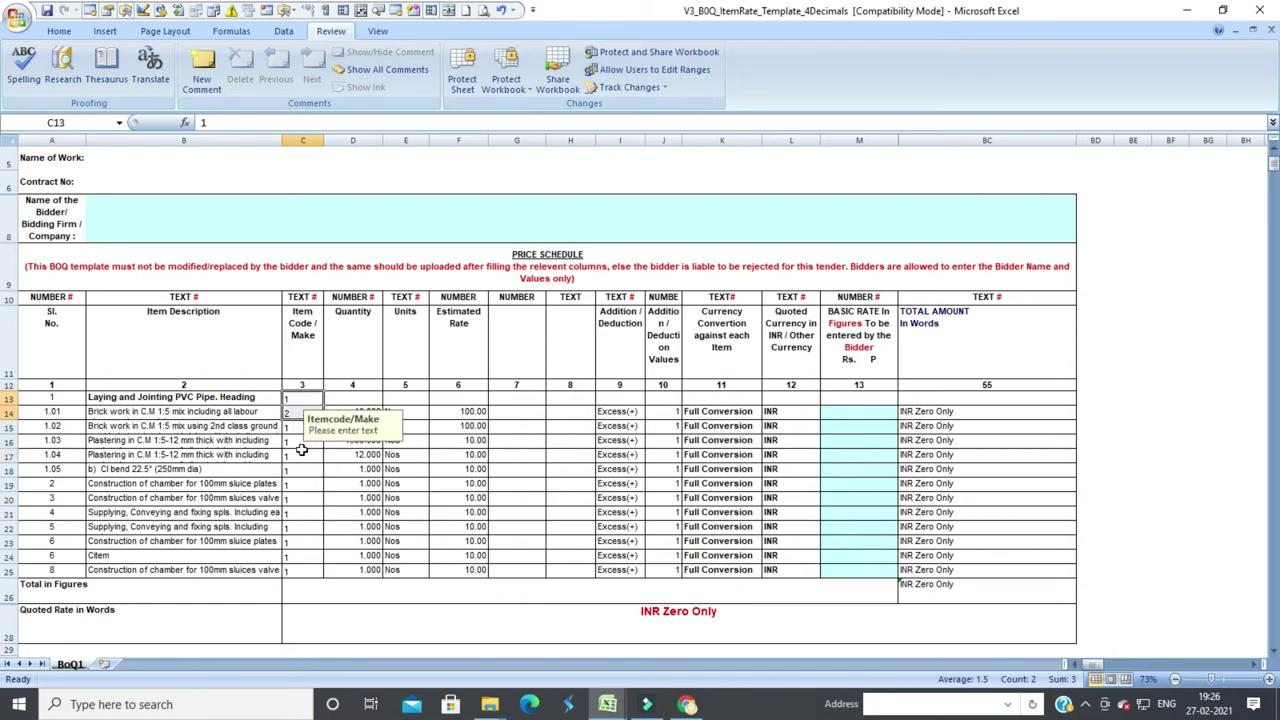
# Type item codes 3 through 13 down C15 to C25
pyautogui.click(300, 428)
pyautogui.write('3')
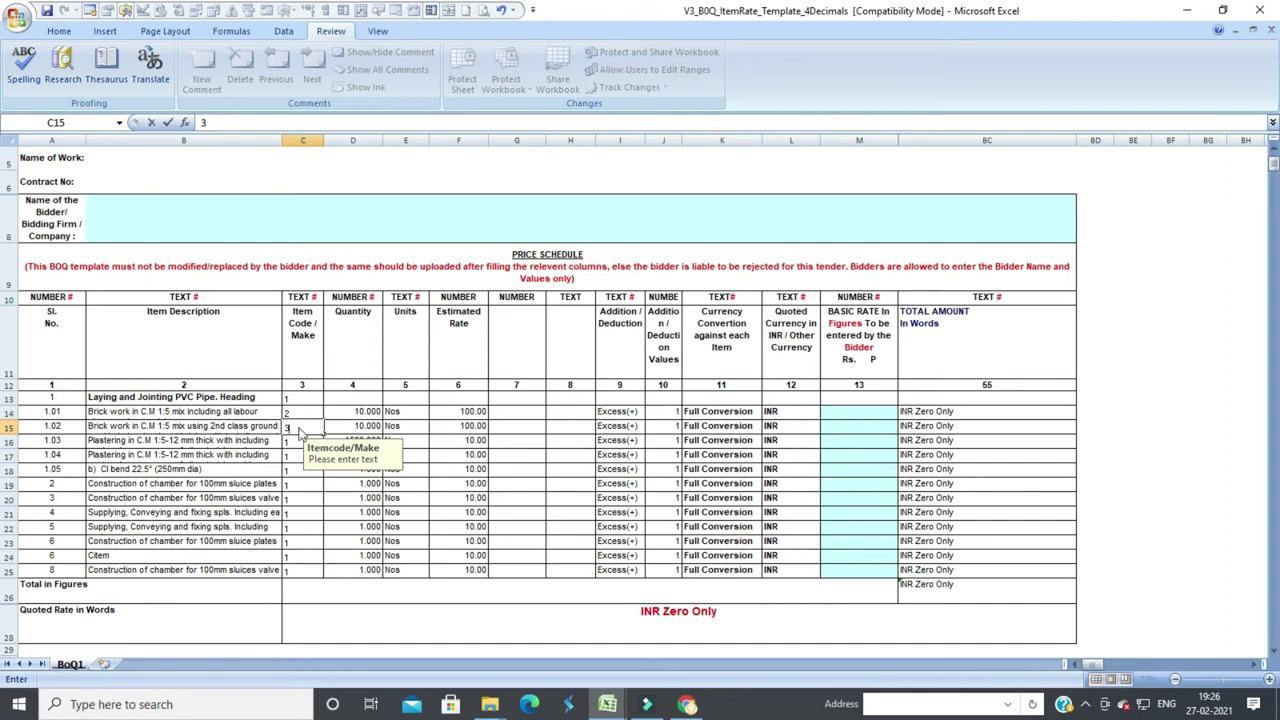
pyautogui.press('Return')
pyautogui.write('4')
pyautogui.press('Return')
pyautogui.write('5')
pyautogui.press('Return')
pyautogui.write('6 ')
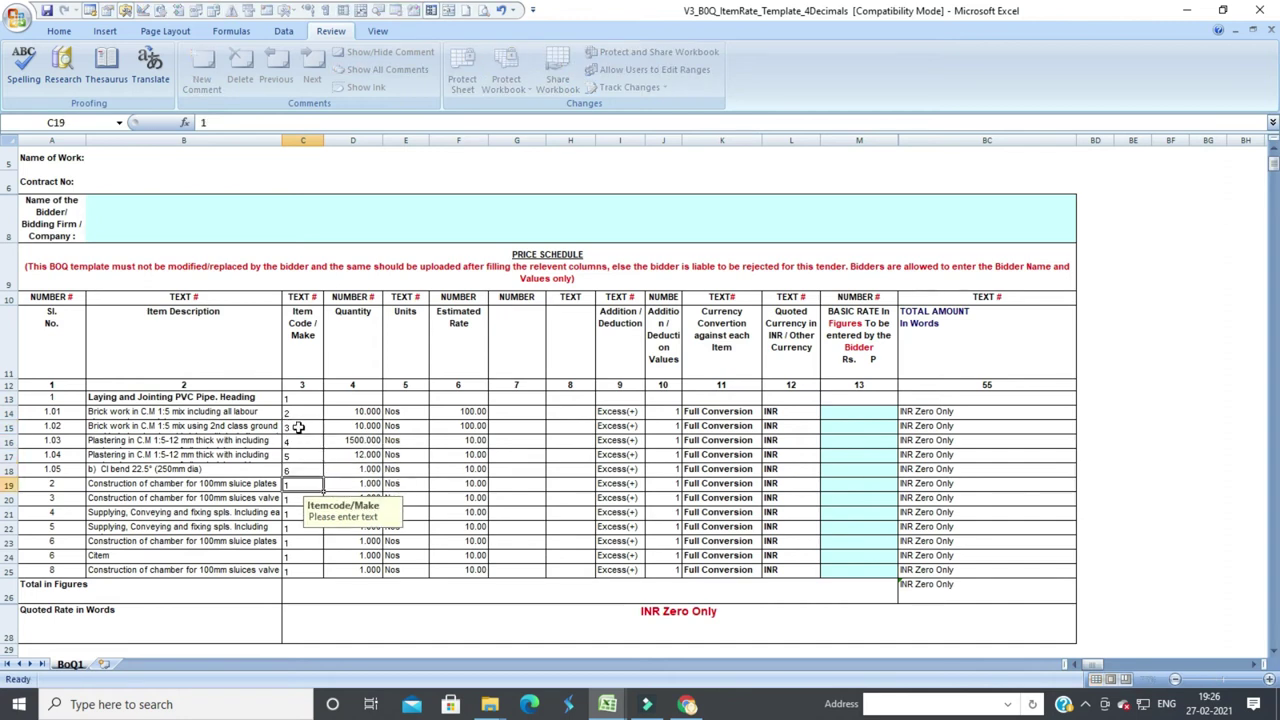
pyautogui.write('7')
pyautogui.press('Return')
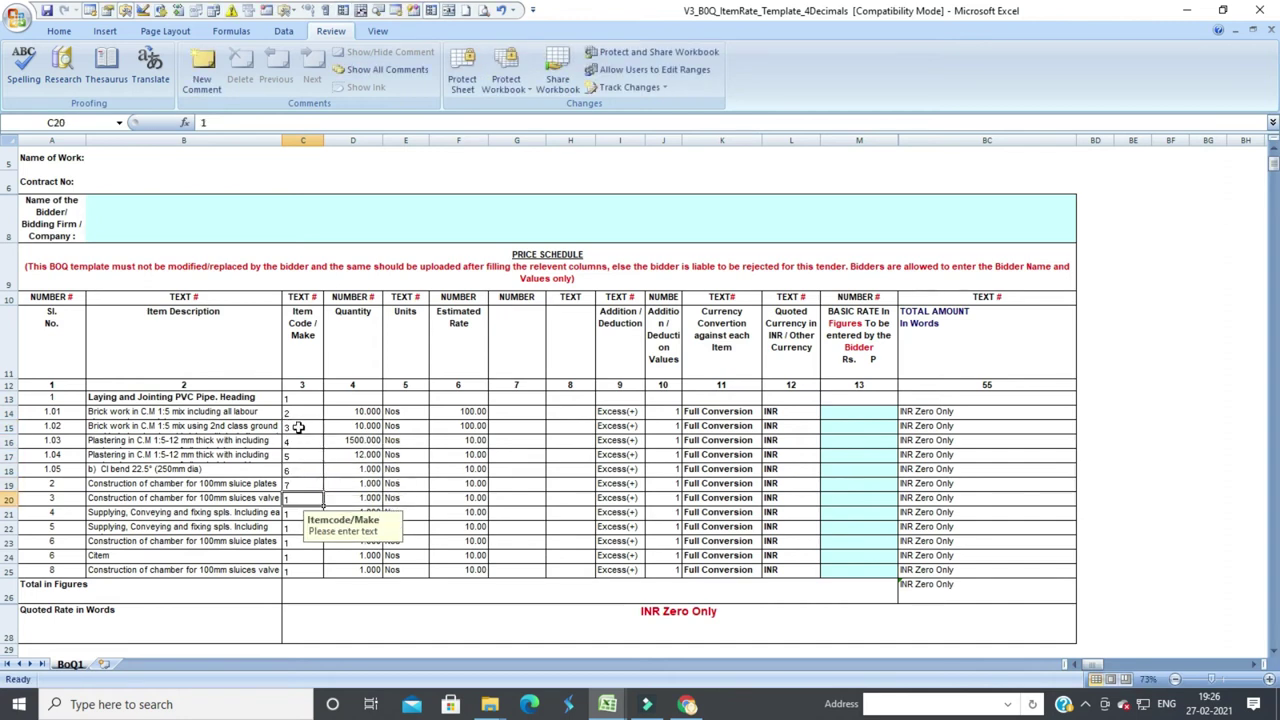
pyautogui.write('8')
pyautogui.press('Return')
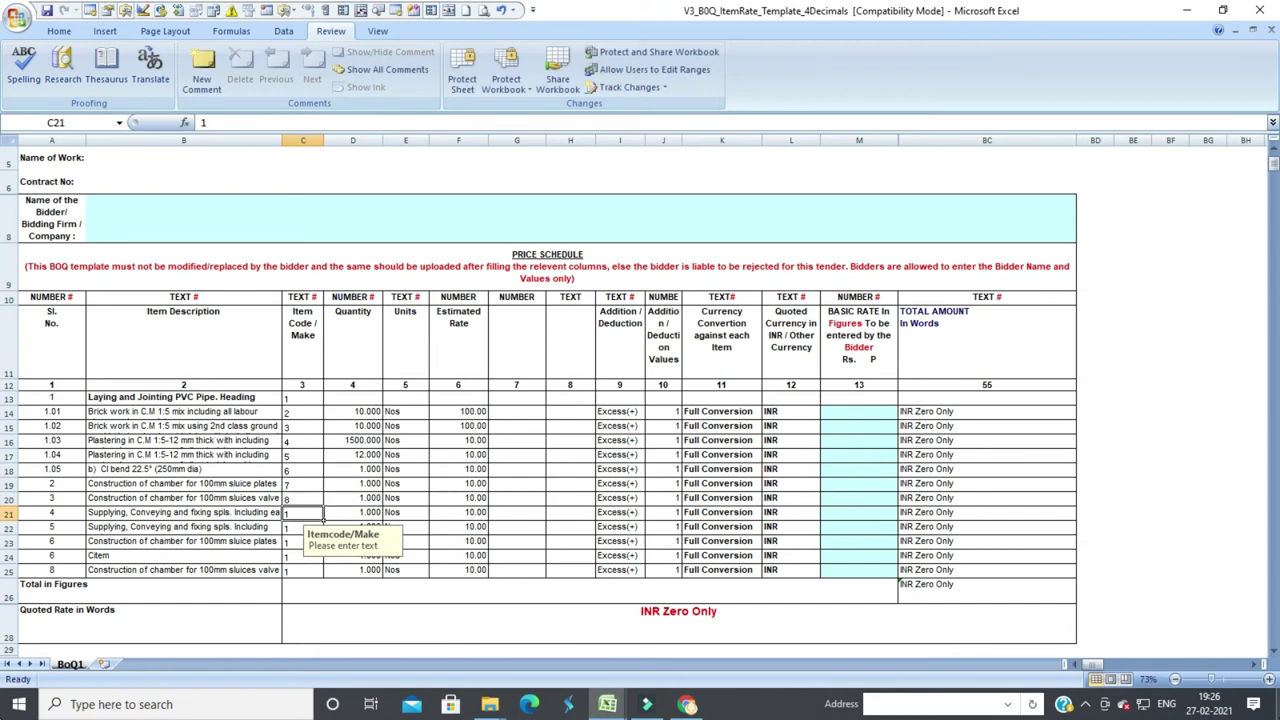
pyautogui.write('9')
pyautogui.press('Return')
pyautogui.write('10')
pyautogui.press('Return')
pyautogui.write('11')
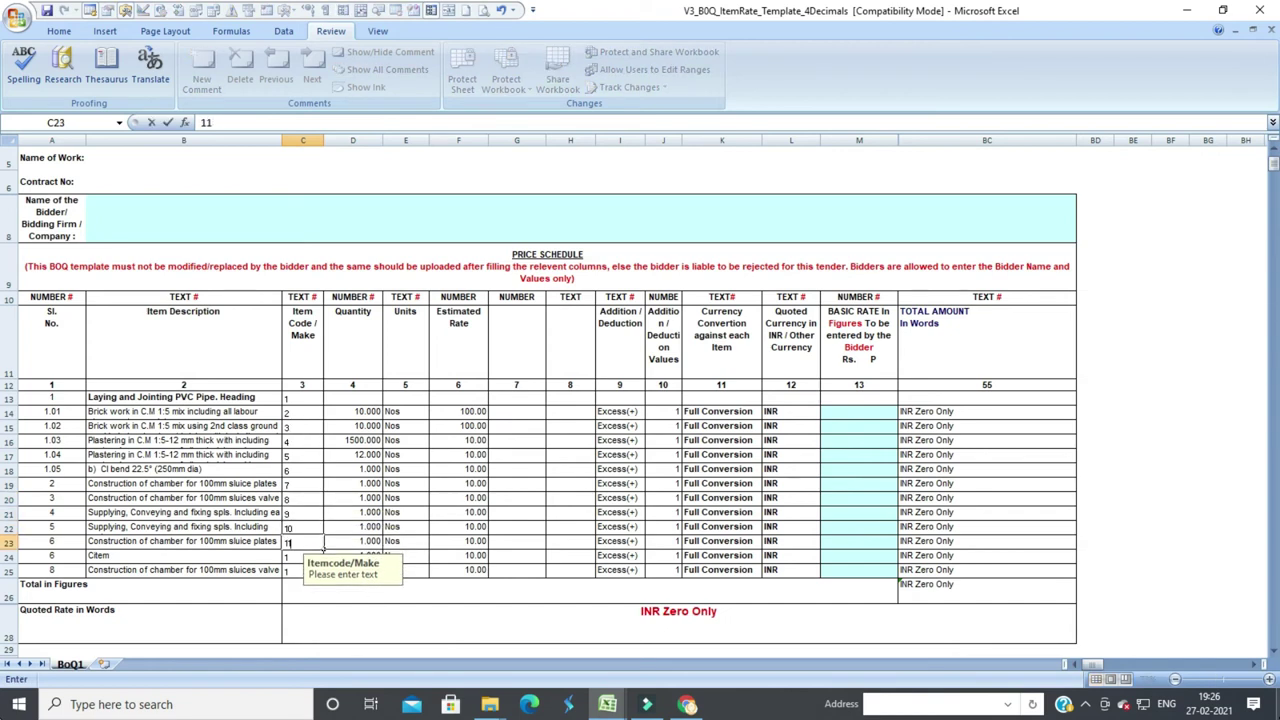
pyautogui.press('Return')
pyautogui.write('12')
pyautogui.press('Return')
pyautogui.write('1')
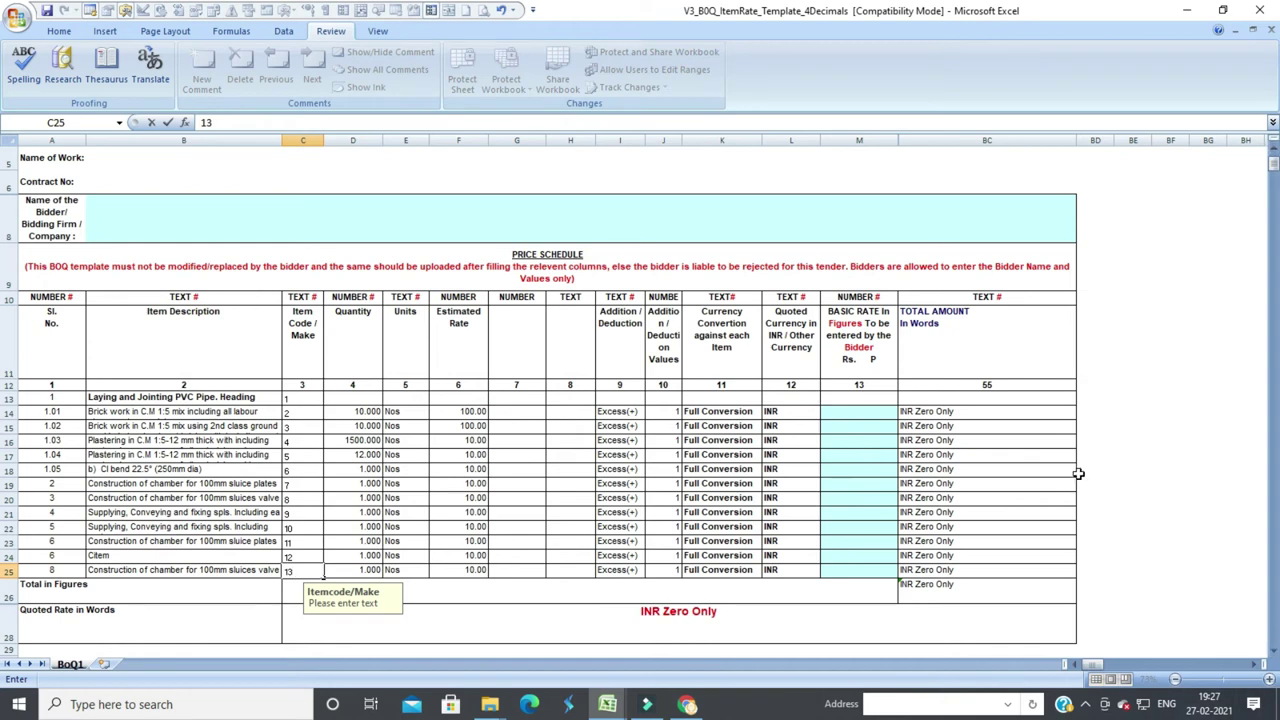
# Enter 13 as the last item code and hide columns C through L
pyautogui.click(742, 541)
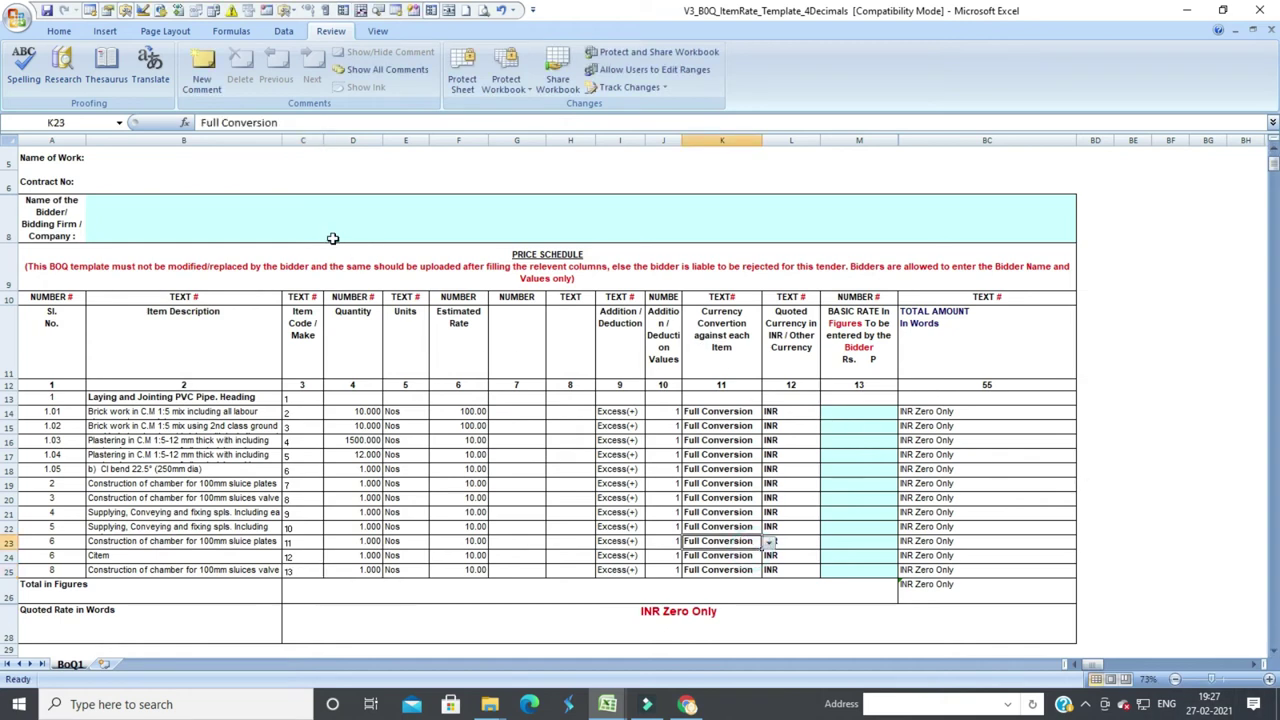
pyautogui.moveTo(307, 147); pyautogui.dragTo(778, 169)
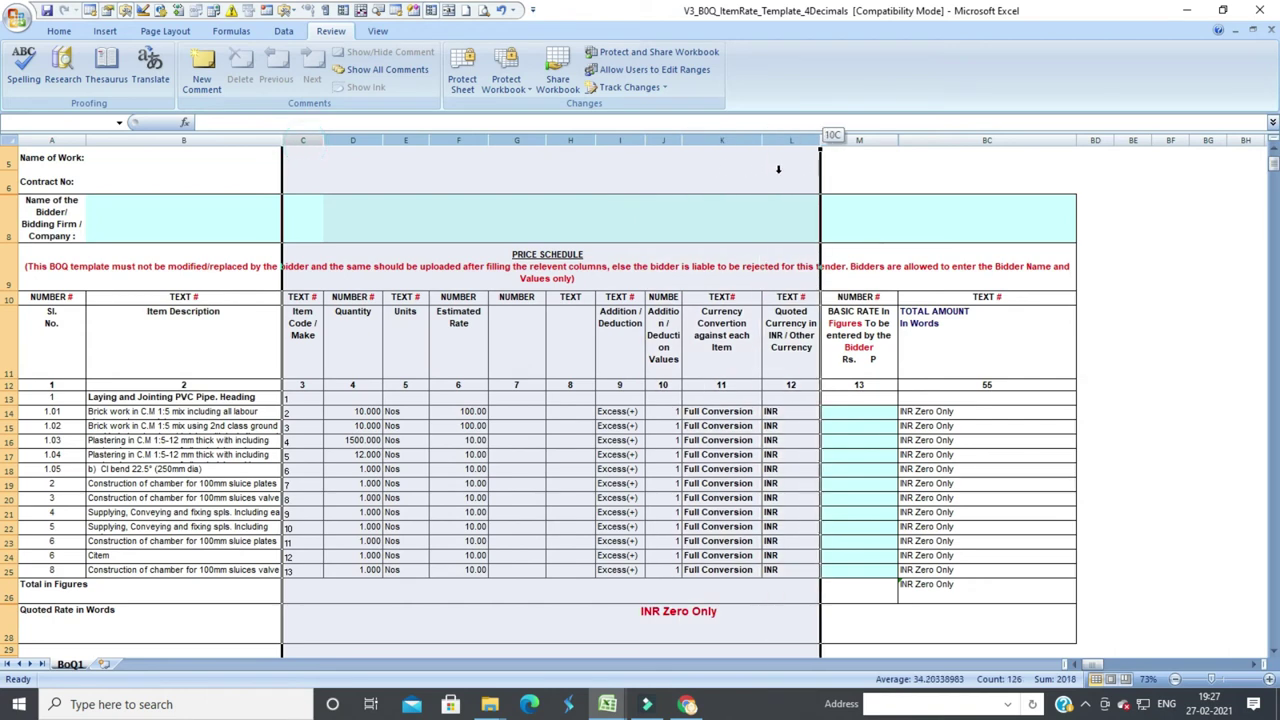
pyautogui.rightClick(524, 140)
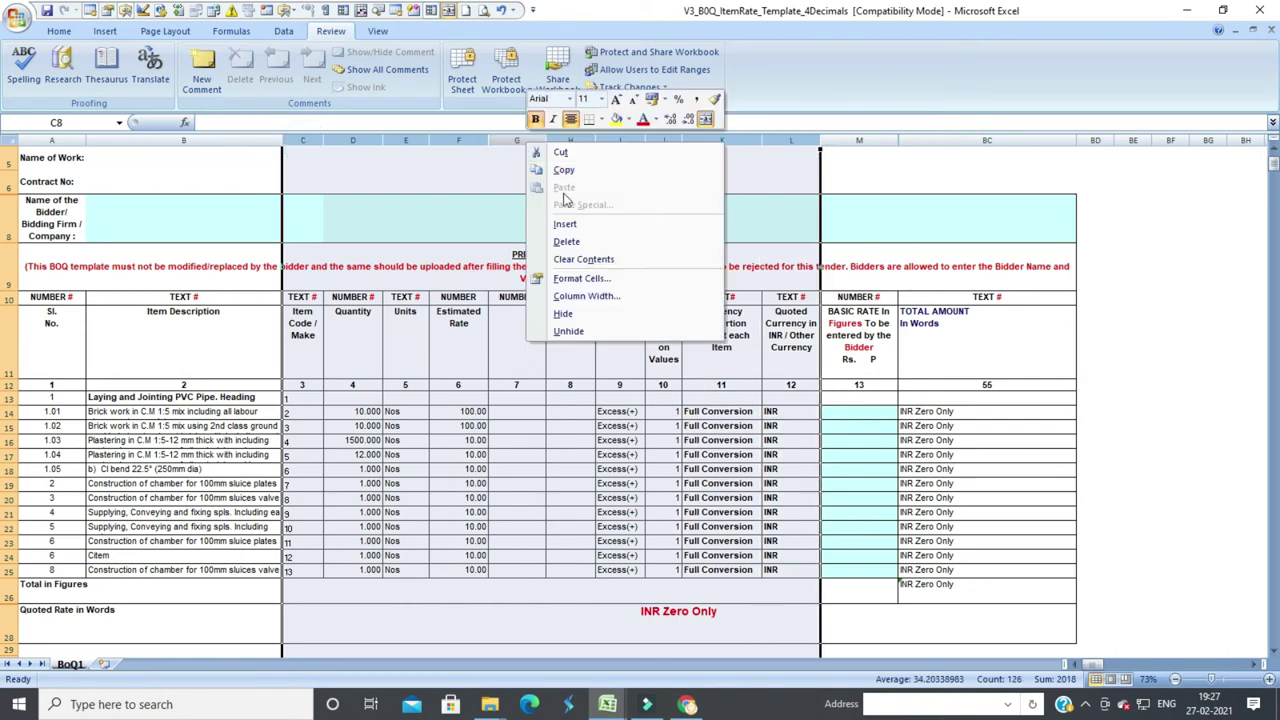
pyautogui.click(565, 314)
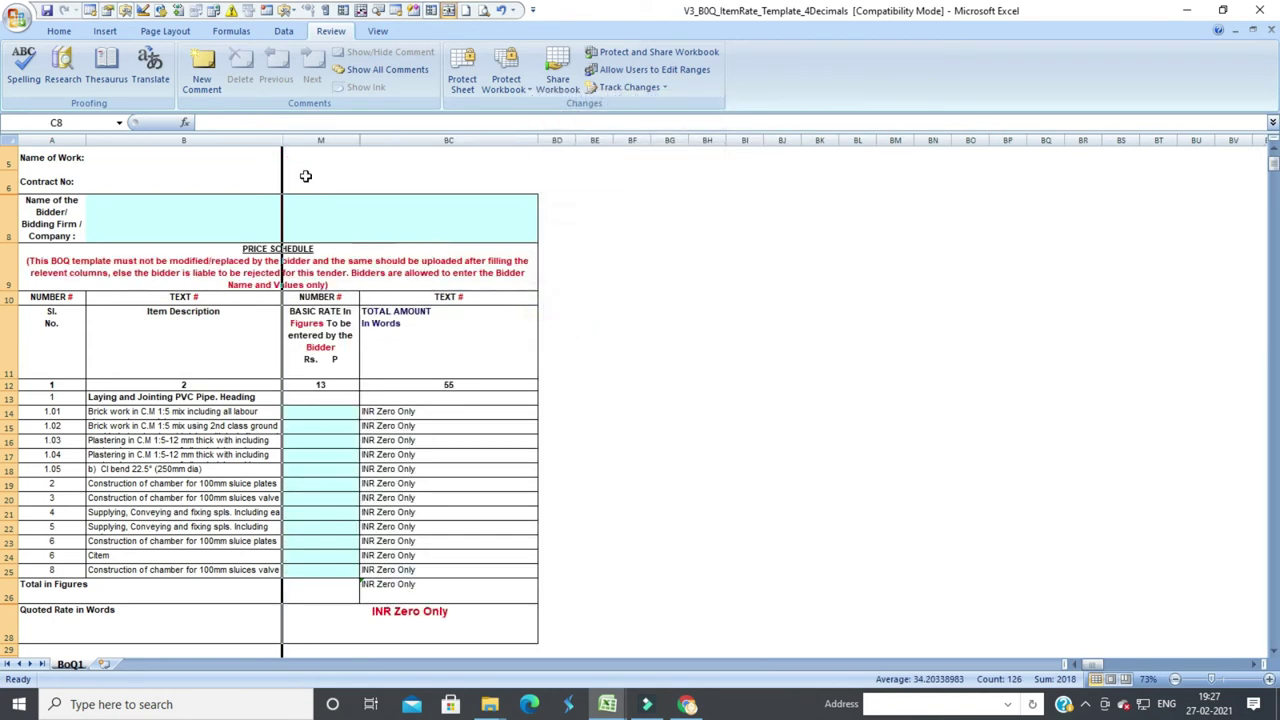
pyautogui.scroll(1, 102, 259)
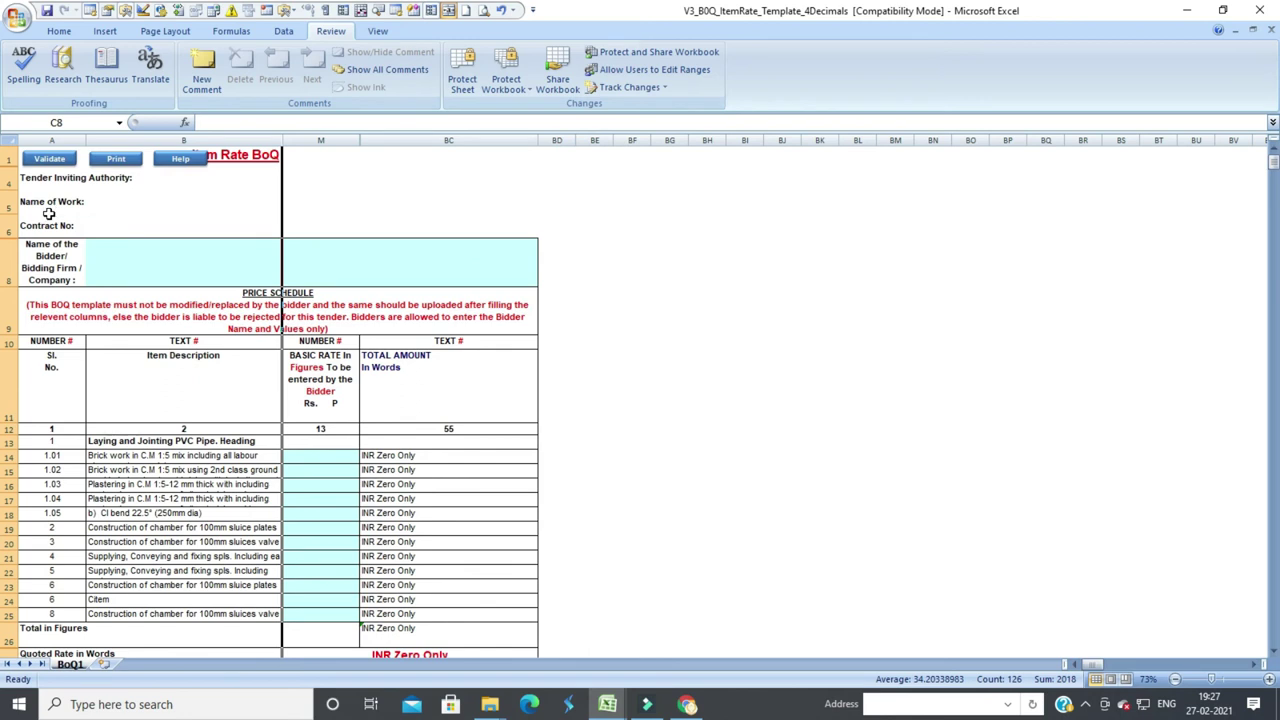
# Run the BoQ validation and dismiss its duplicate serial number errors
pyautogui.click(45, 158)
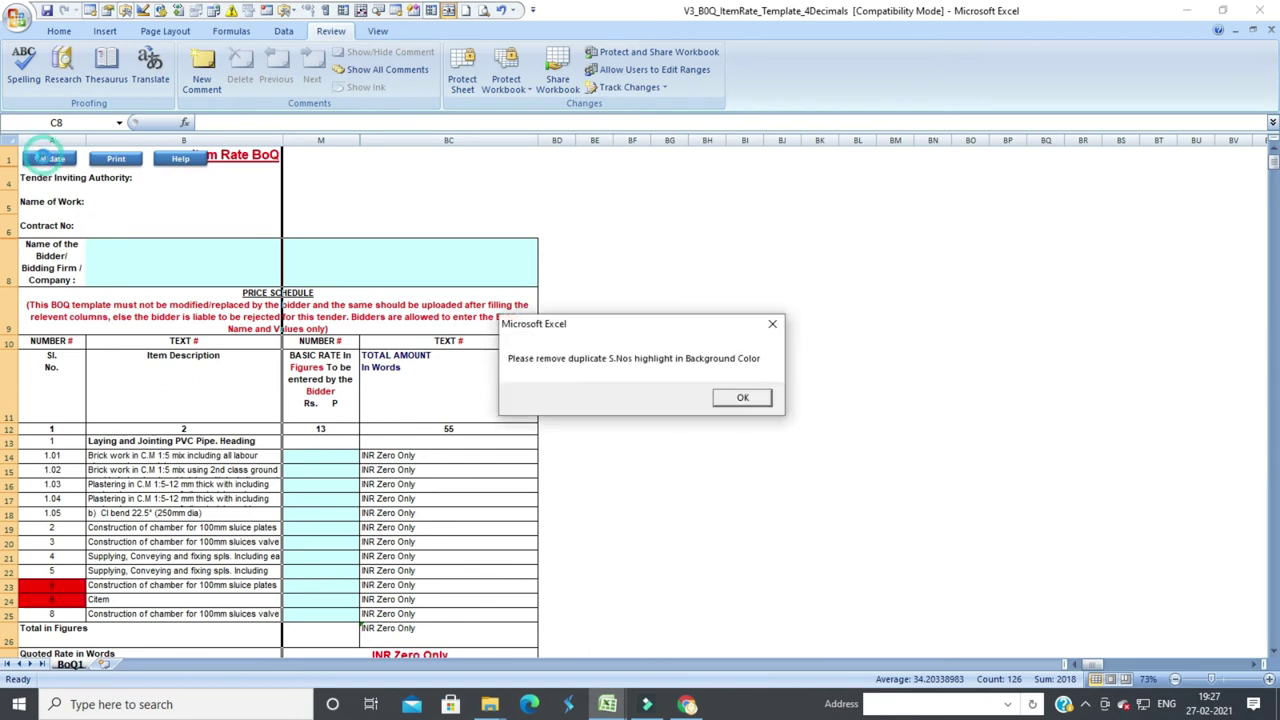
pyautogui.click(749, 405)
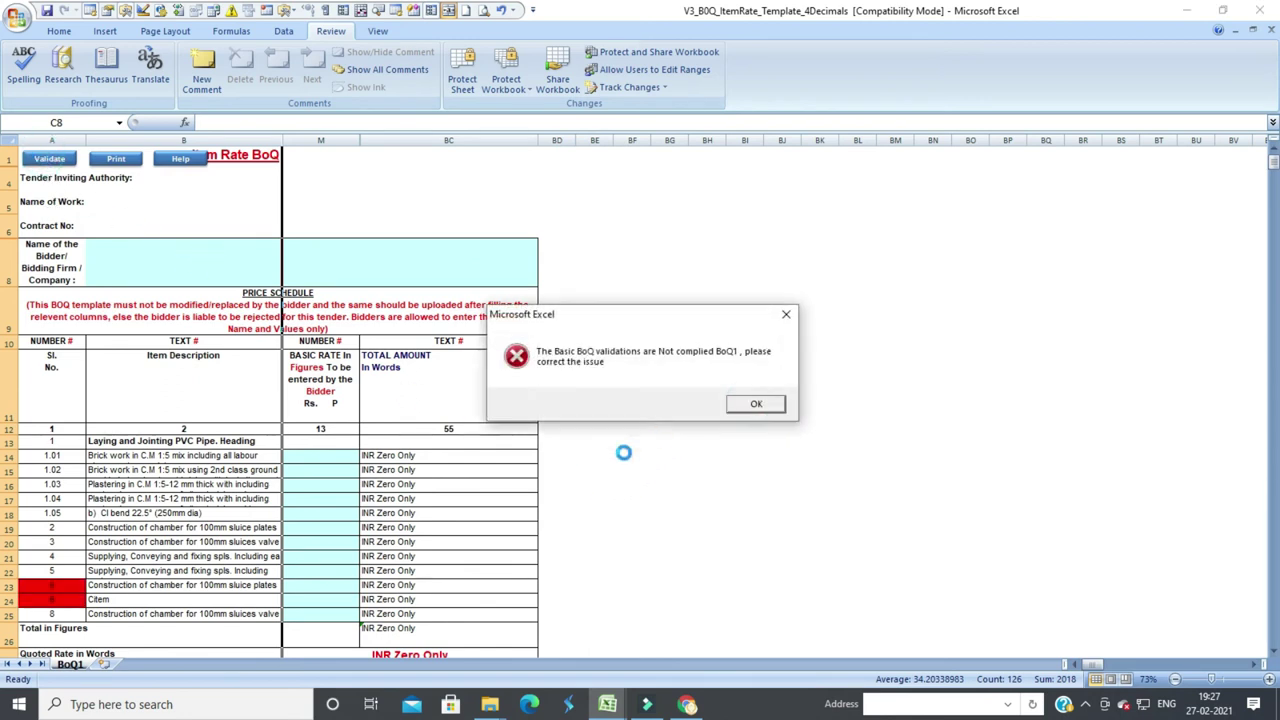
pyautogui.click(759, 406)
pyautogui.click(757, 407)
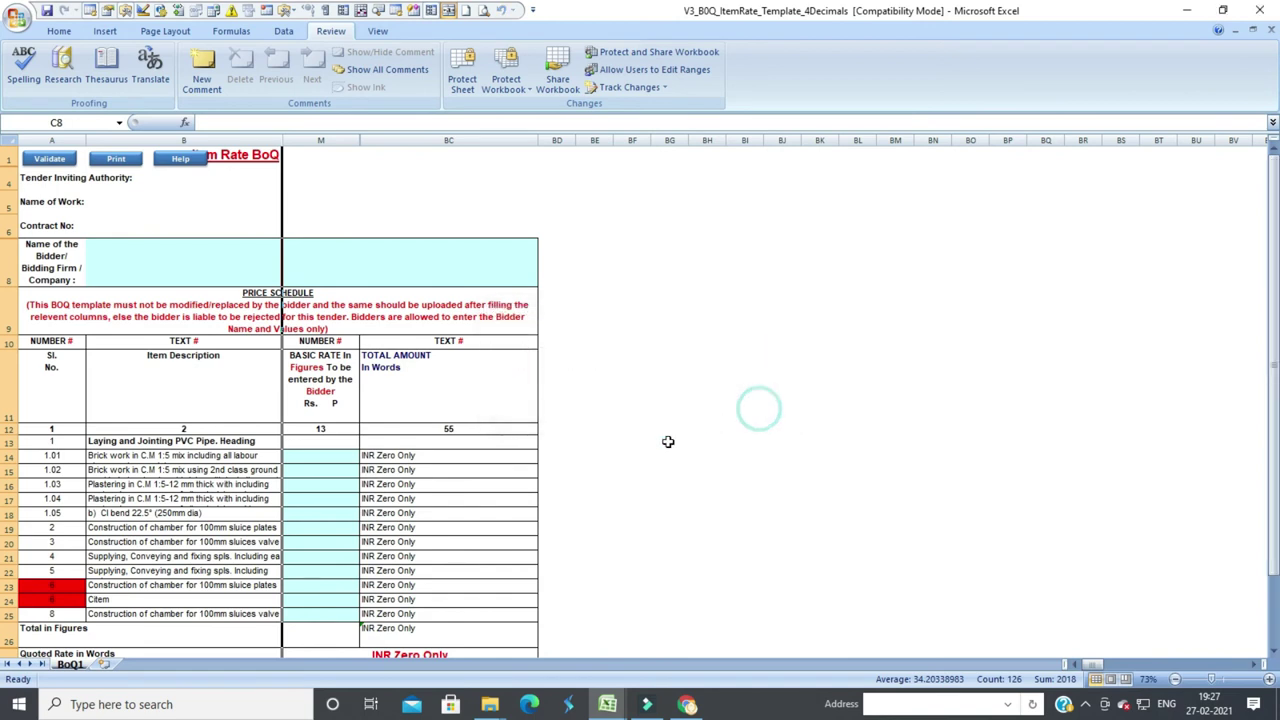
# Change row 24's serial number to 7 and clear the decimal and validation-passed notices
pyautogui.click(38, 603)
pyautogui.write('7')
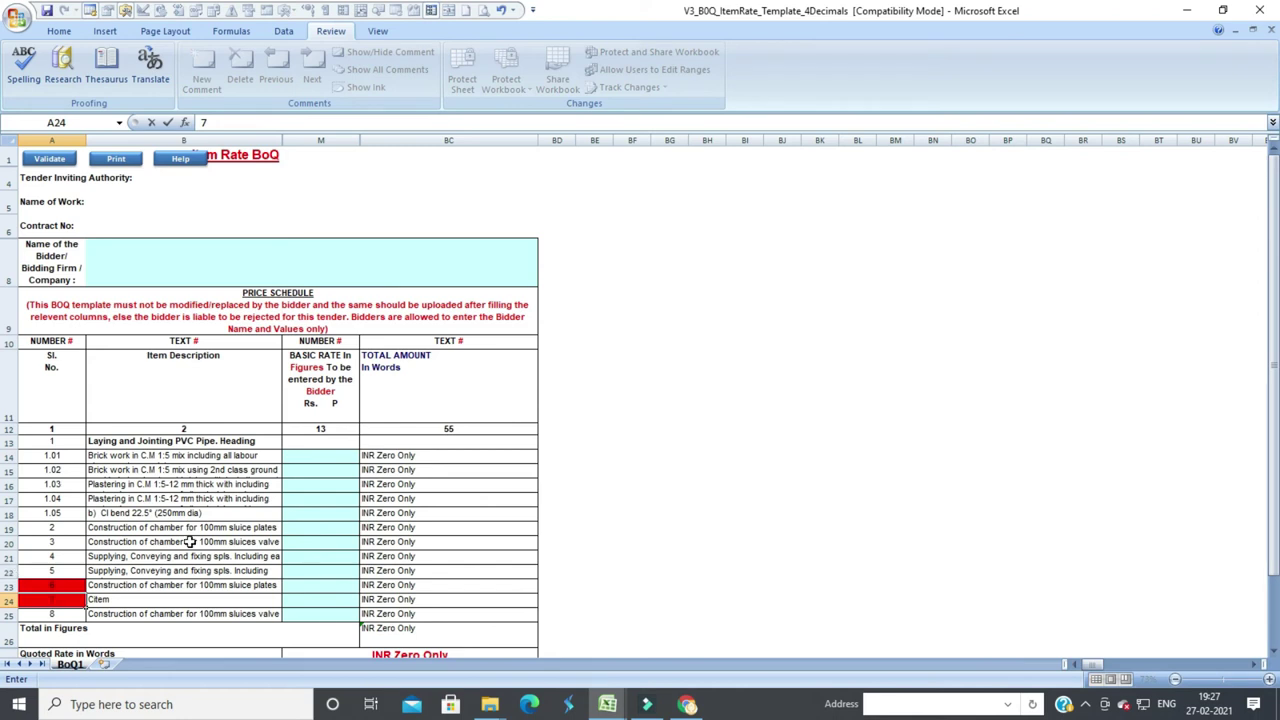
pyautogui.click(190, 541)
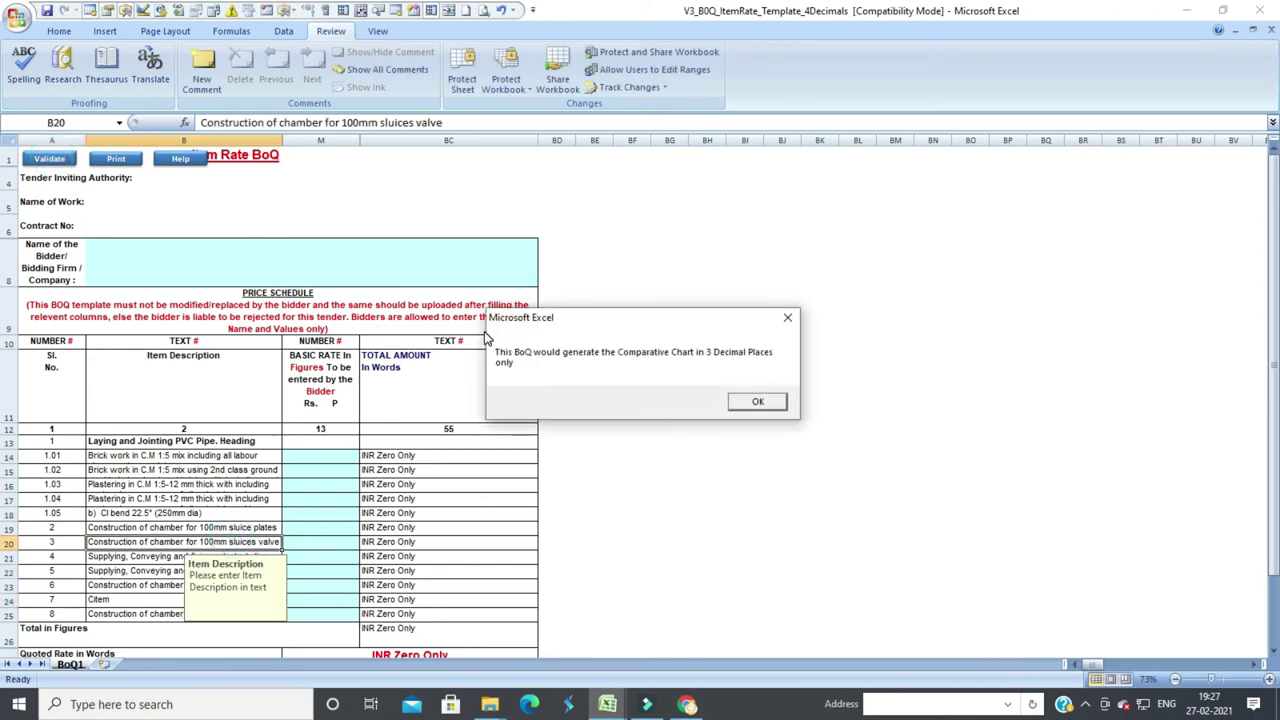
pyautogui.click(758, 403)
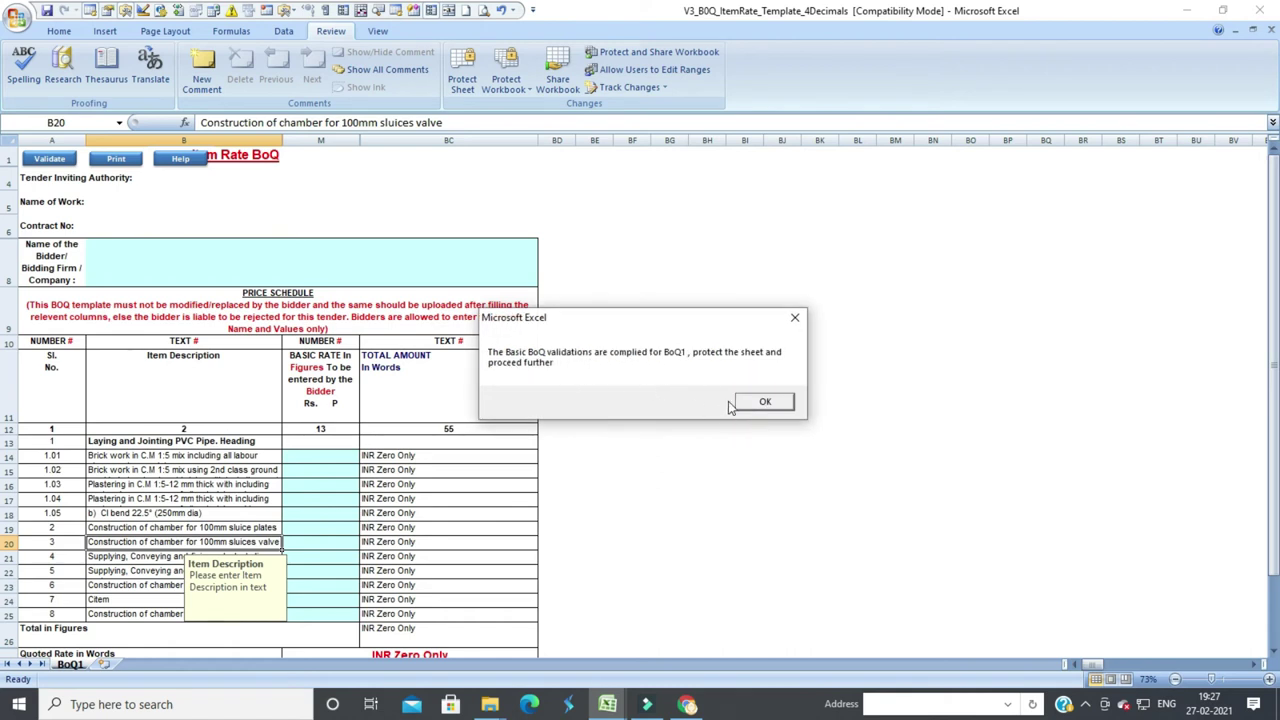
pyautogui.click(762, 401)
pyautogui.scroll(-3, 536, 404)
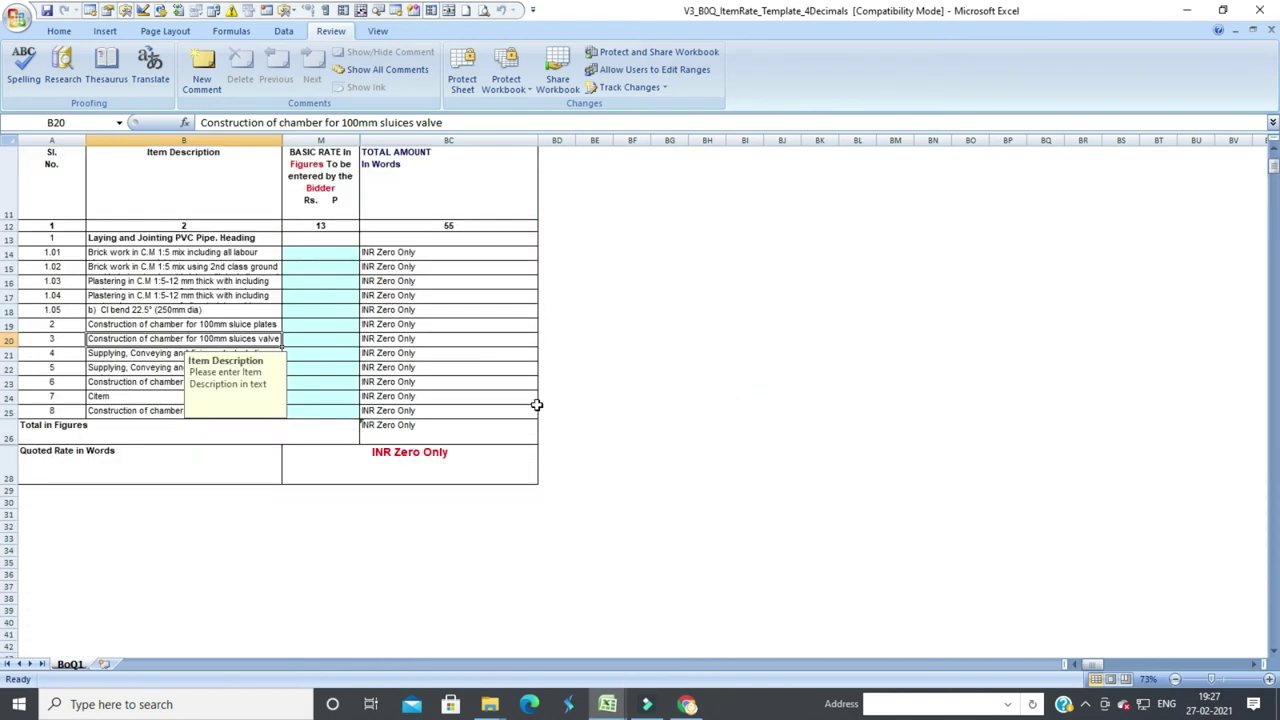
pyautogui.scroll(3, 536, 404)
# Protect the BoQ1 sheet with a confirmed protection password
pyautogui.click(462, 72)
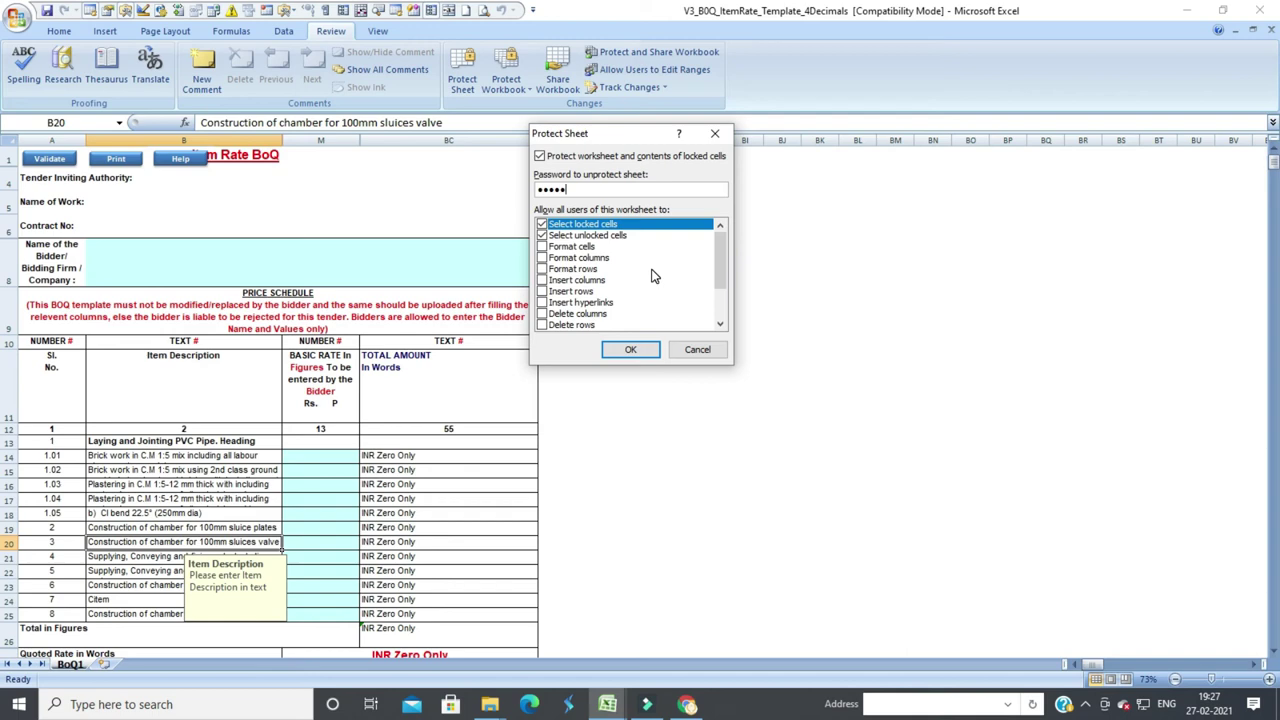
pyautogui.press('Return')
pyautogui.write('•••')
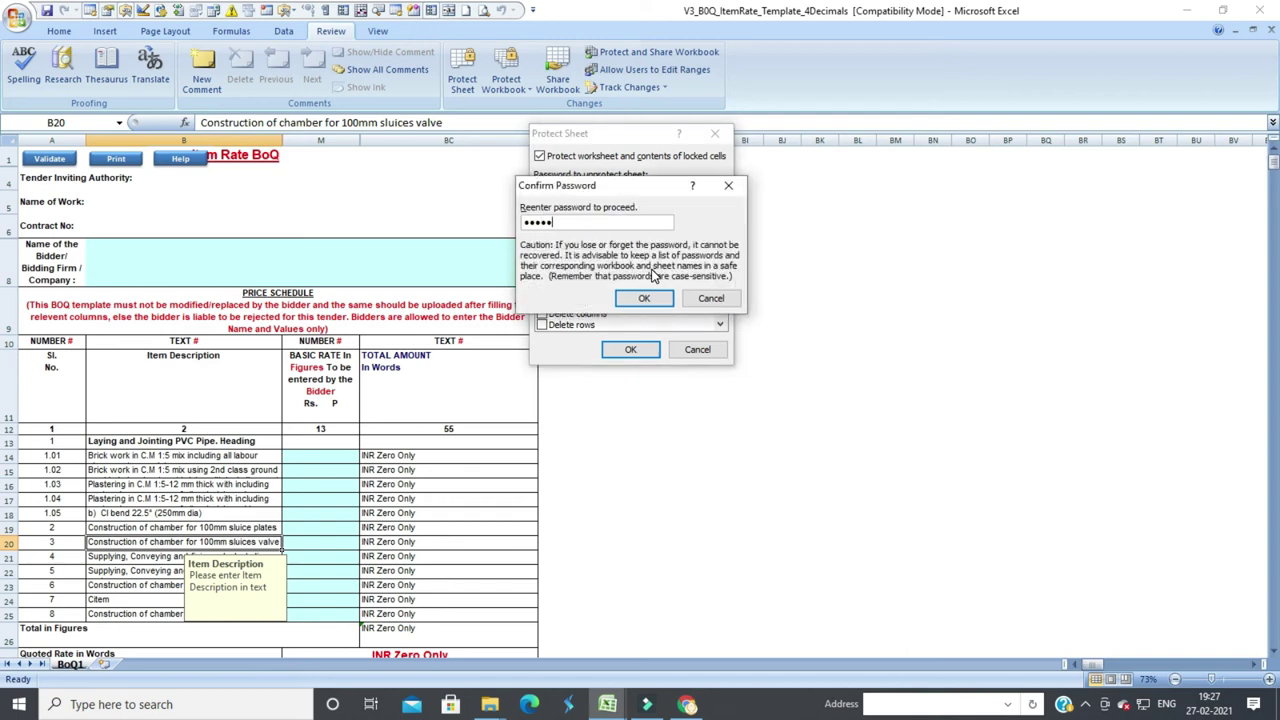
pyautogui.click(648, 298)
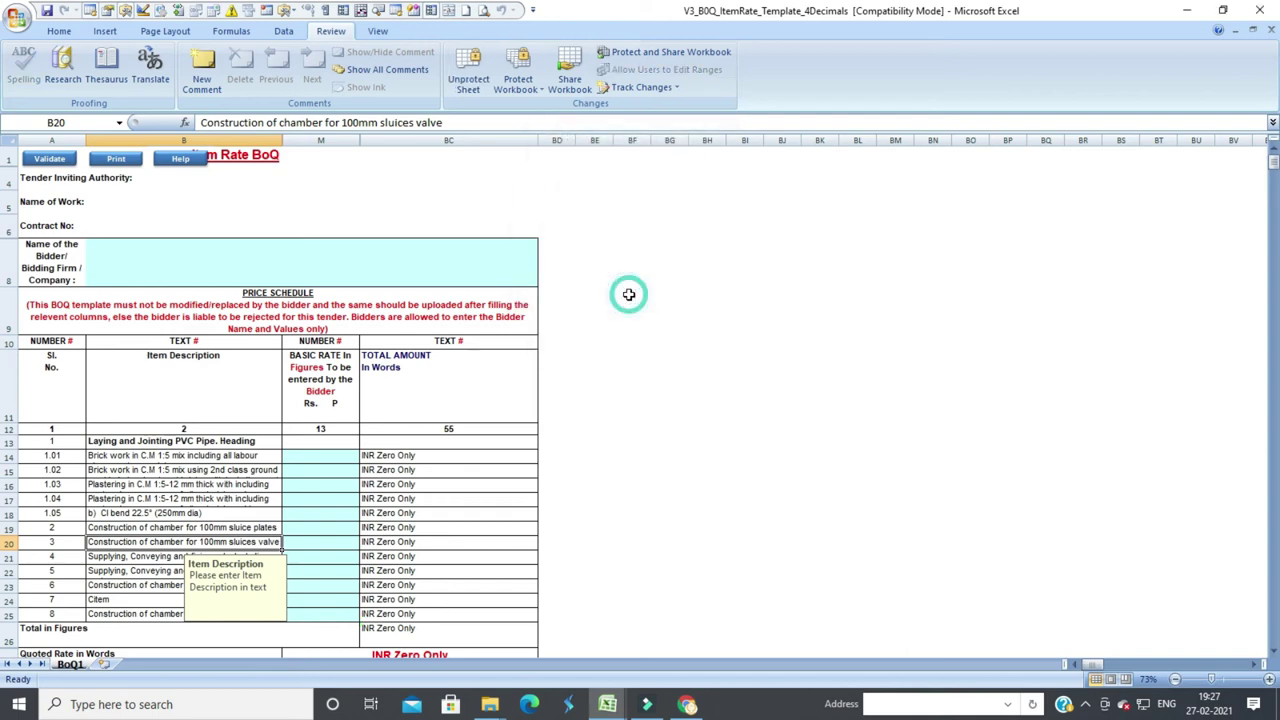
# Save the workbook, dismissing the bidder-name reminder and compatibility warning
pyautogui.click(46, 10)
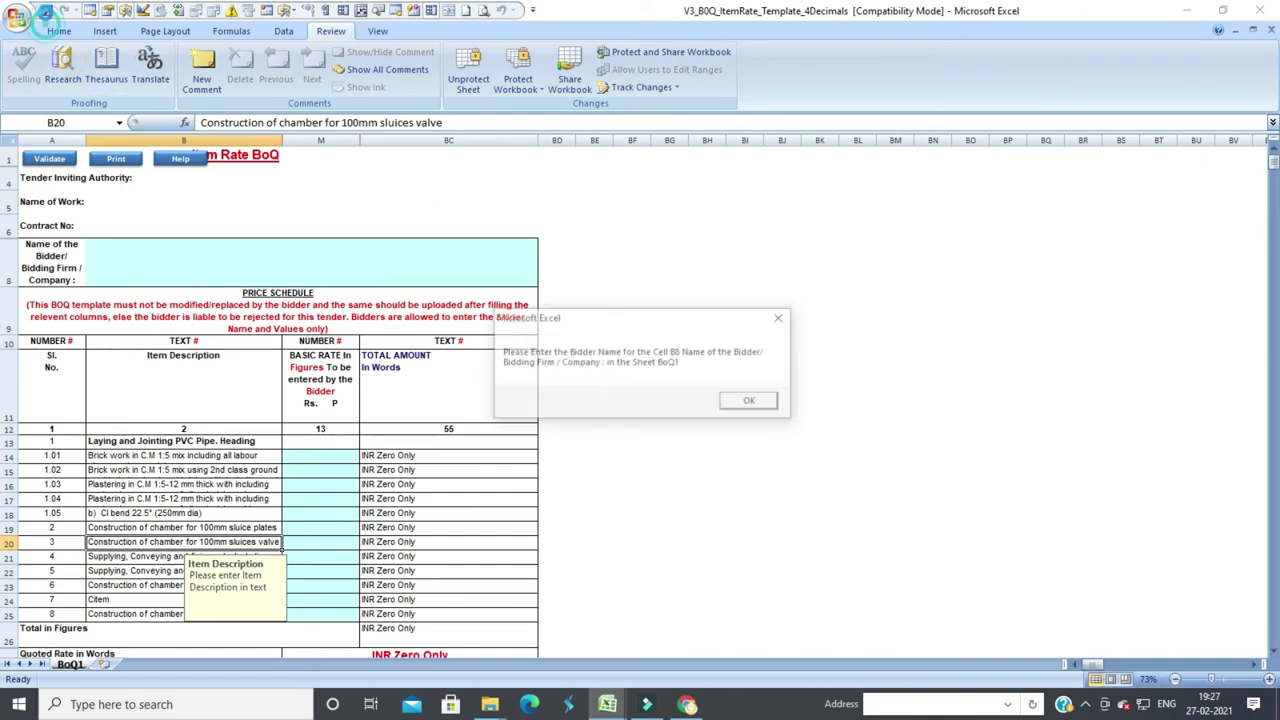
pyautogui.click(748, 402)
pyautogui.click(723, 461)
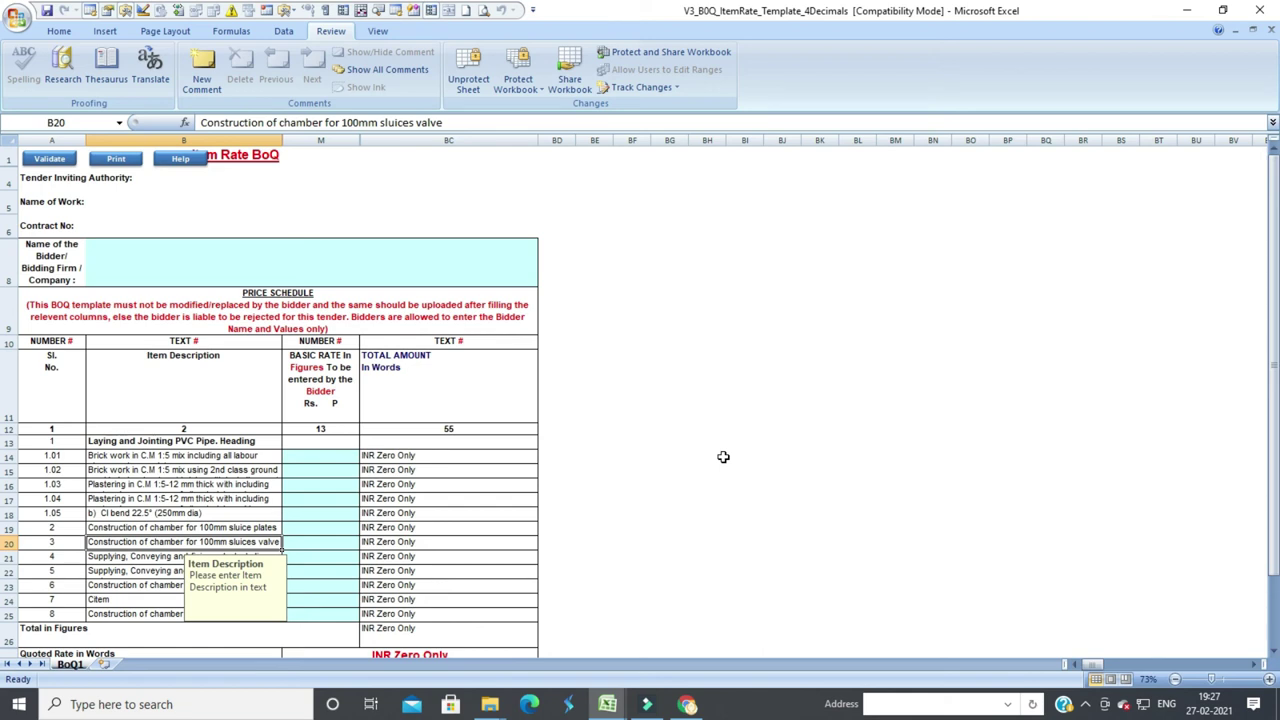
pyautogui.scroll(-2, 718, 521)
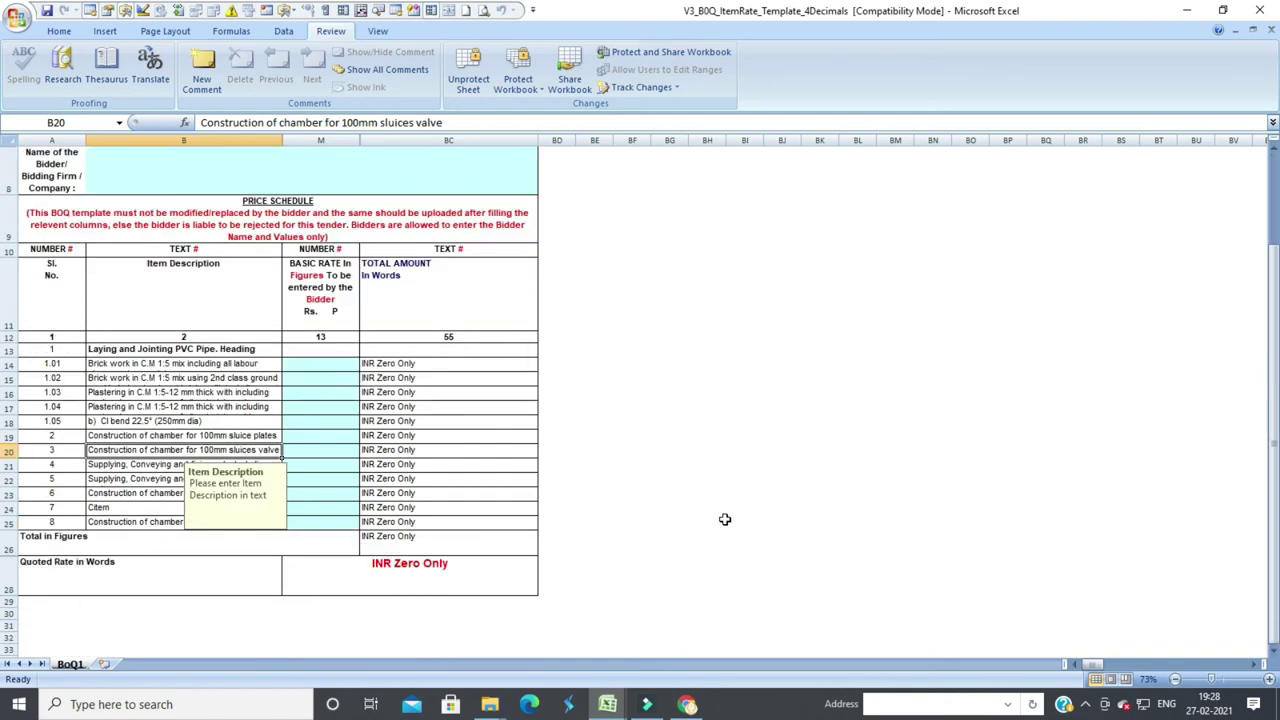
pyautogui.click(640, 466)
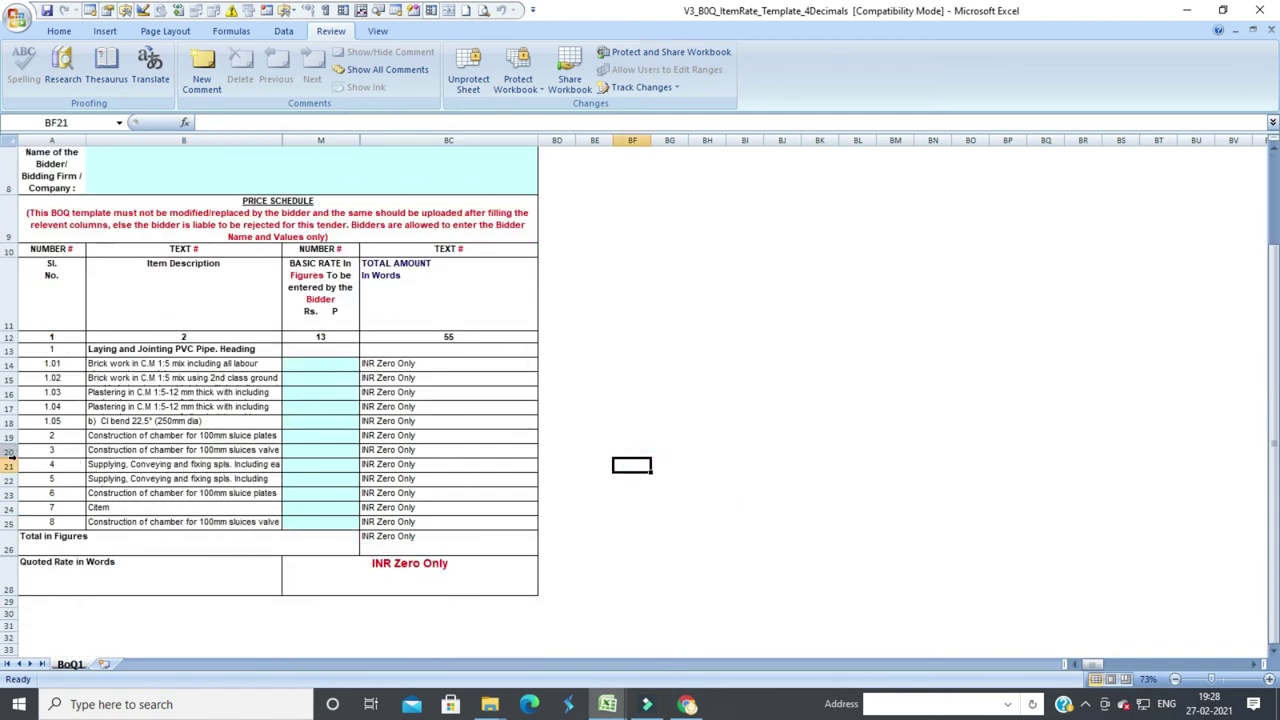
pyautogui.moveTo(10, 450); pyautogui.dragTo(10, 493)
pyautogui.rightClick(14, 492)
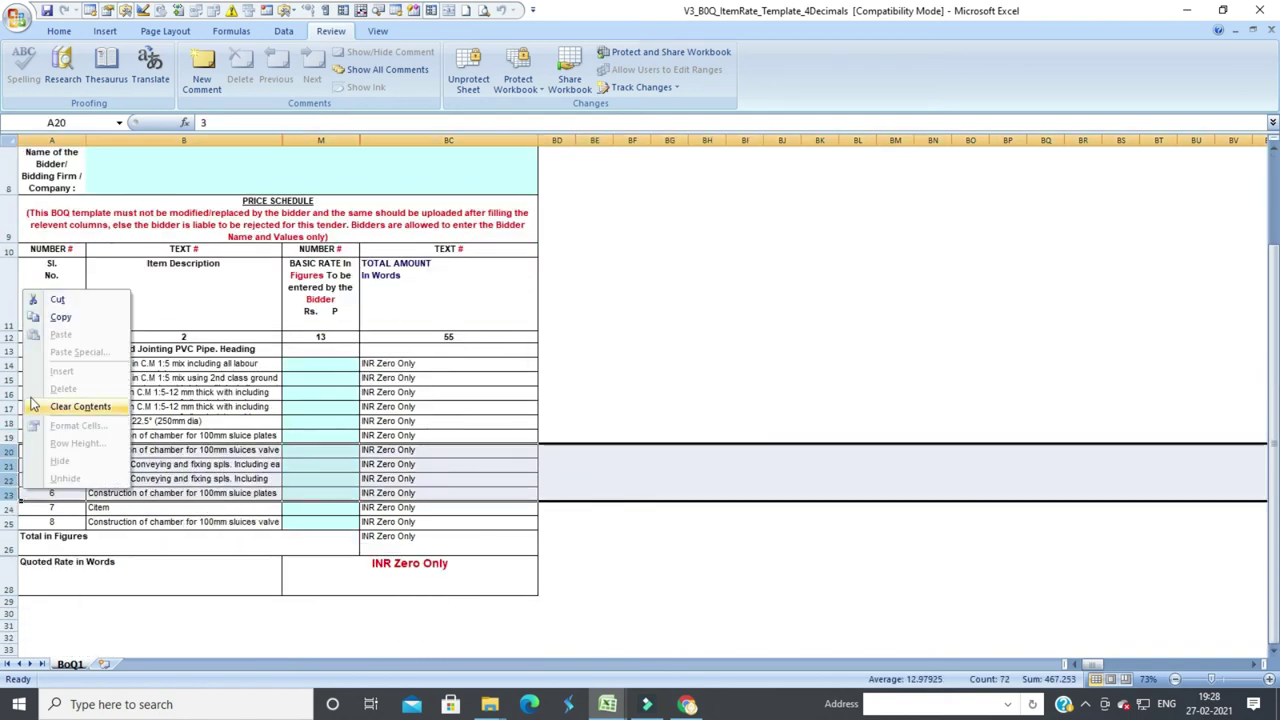
pyautogui.click(172, 465)
pyautogui.click(200, 408)
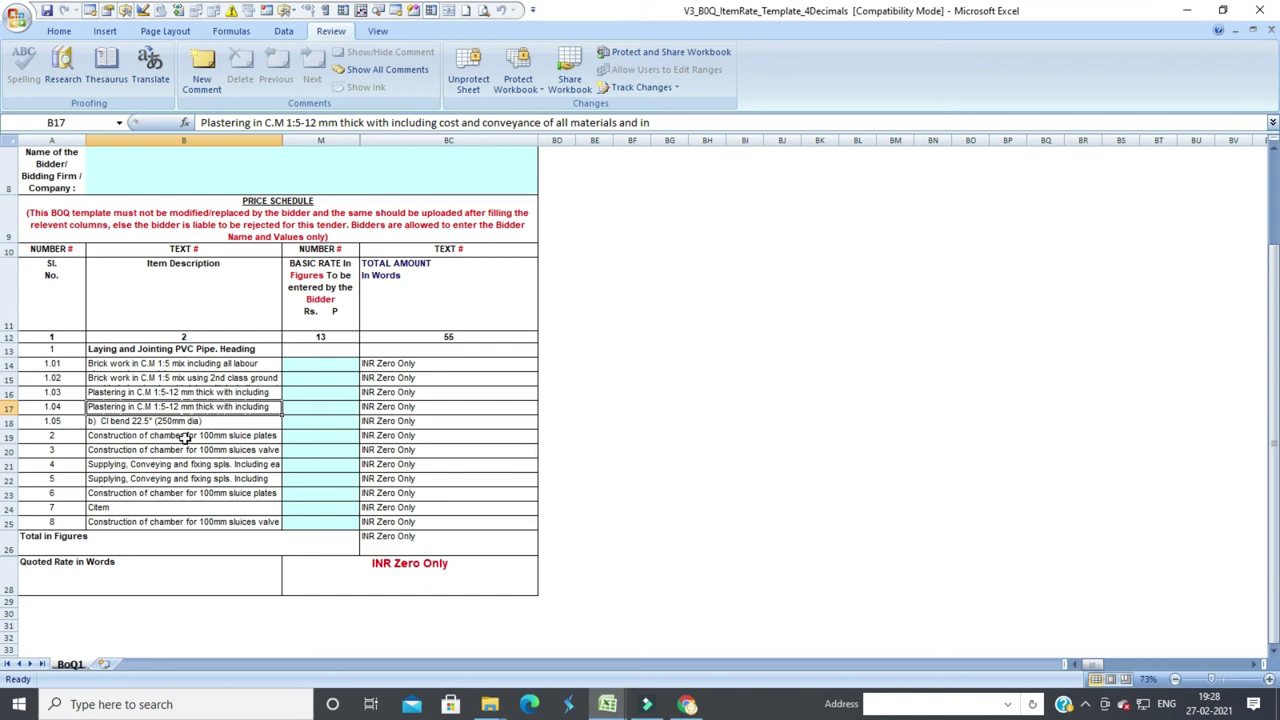
pyautogui.click(8, 509)
pyautogui.rightClick(7, 512)
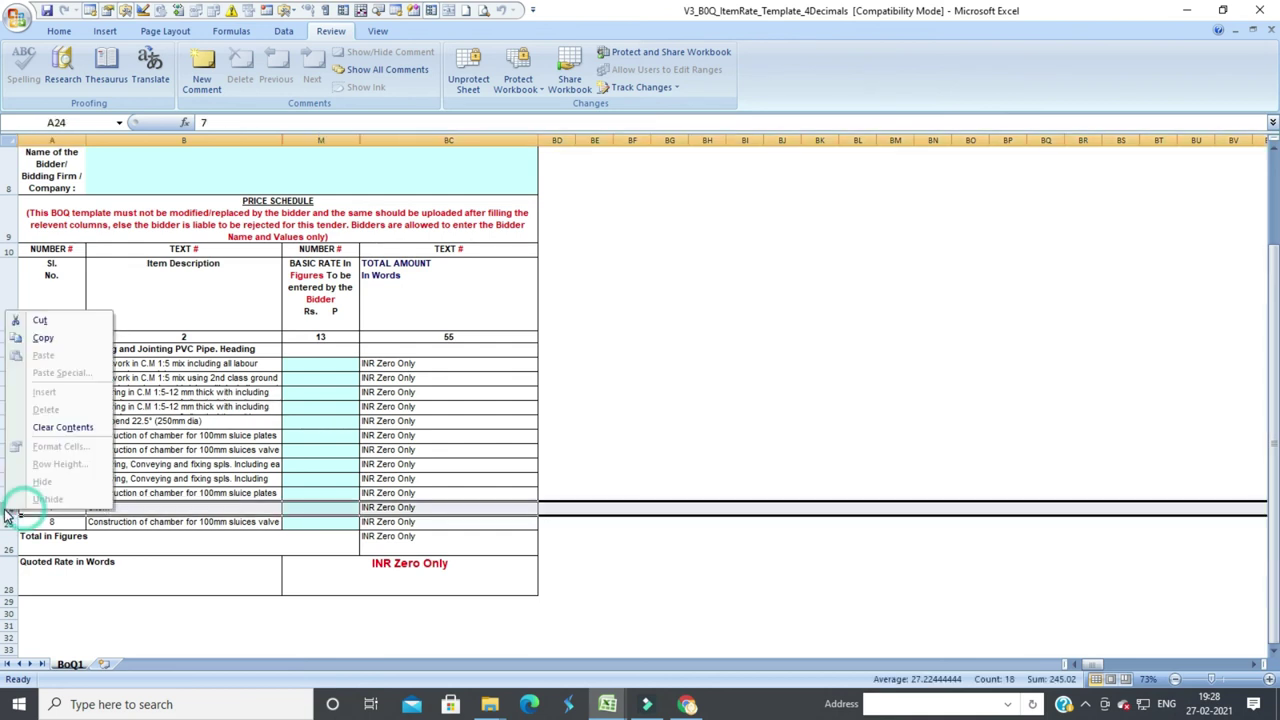
# Unprotect BoQ1 with its password and insert a blank row at row 24
pyautogui.click(460, 68)
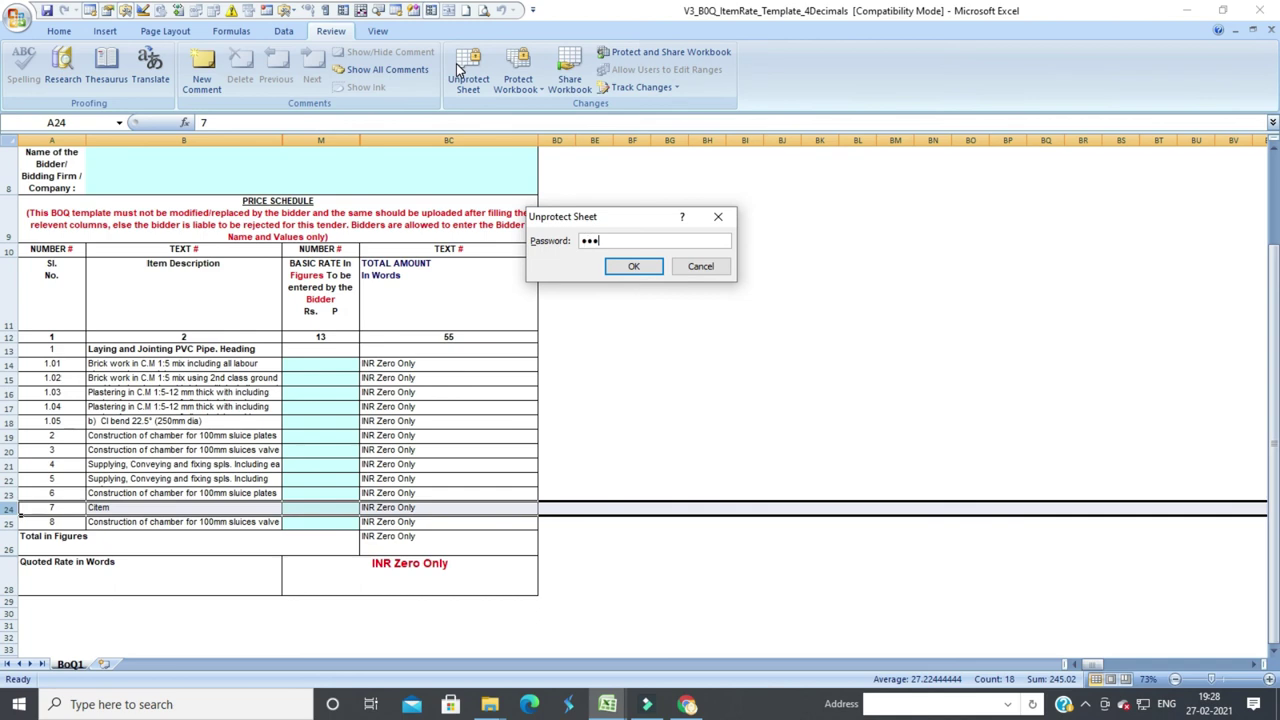
pyautogui.press('Return')
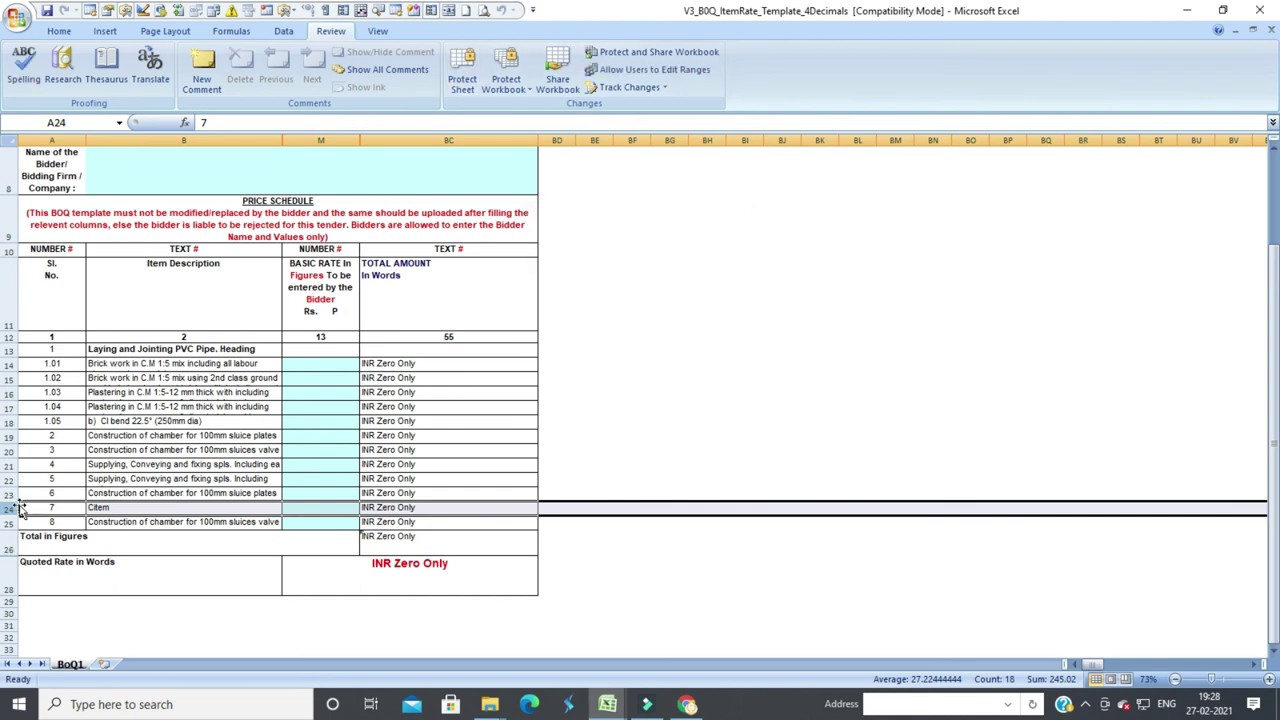
pyautogui.rightClick(12, 508)
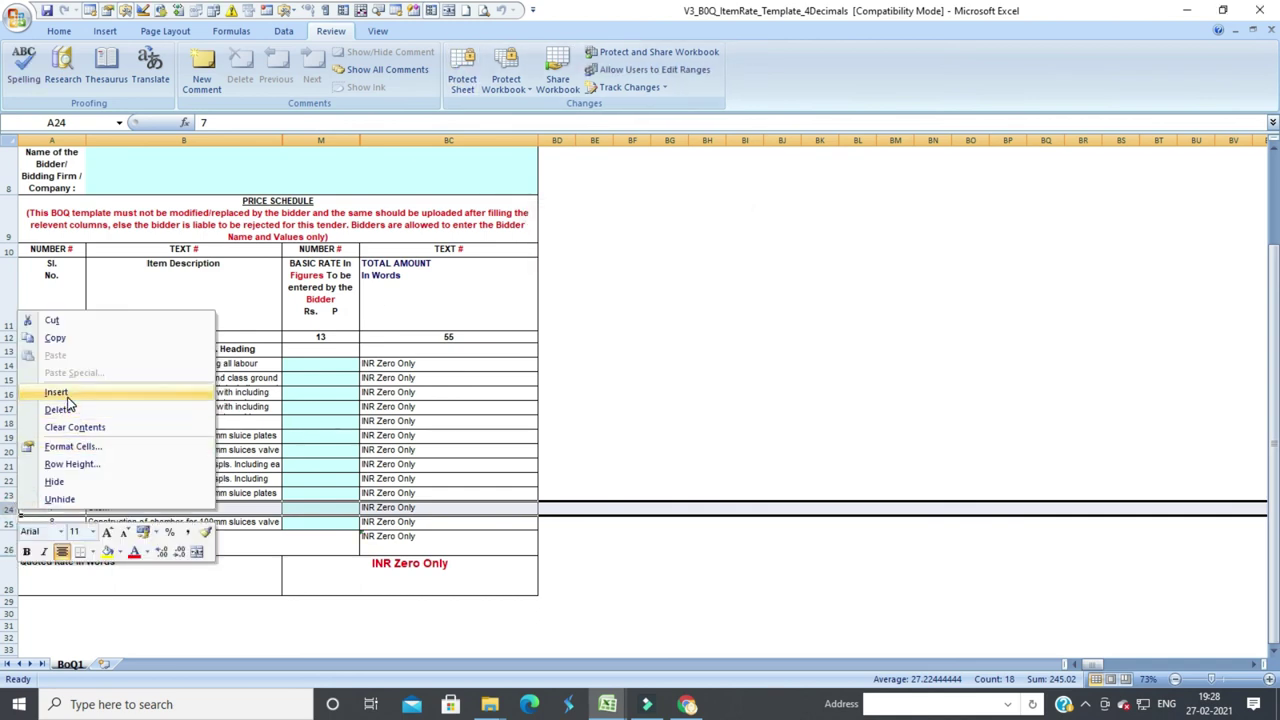
pyautogui.click(59, 393)
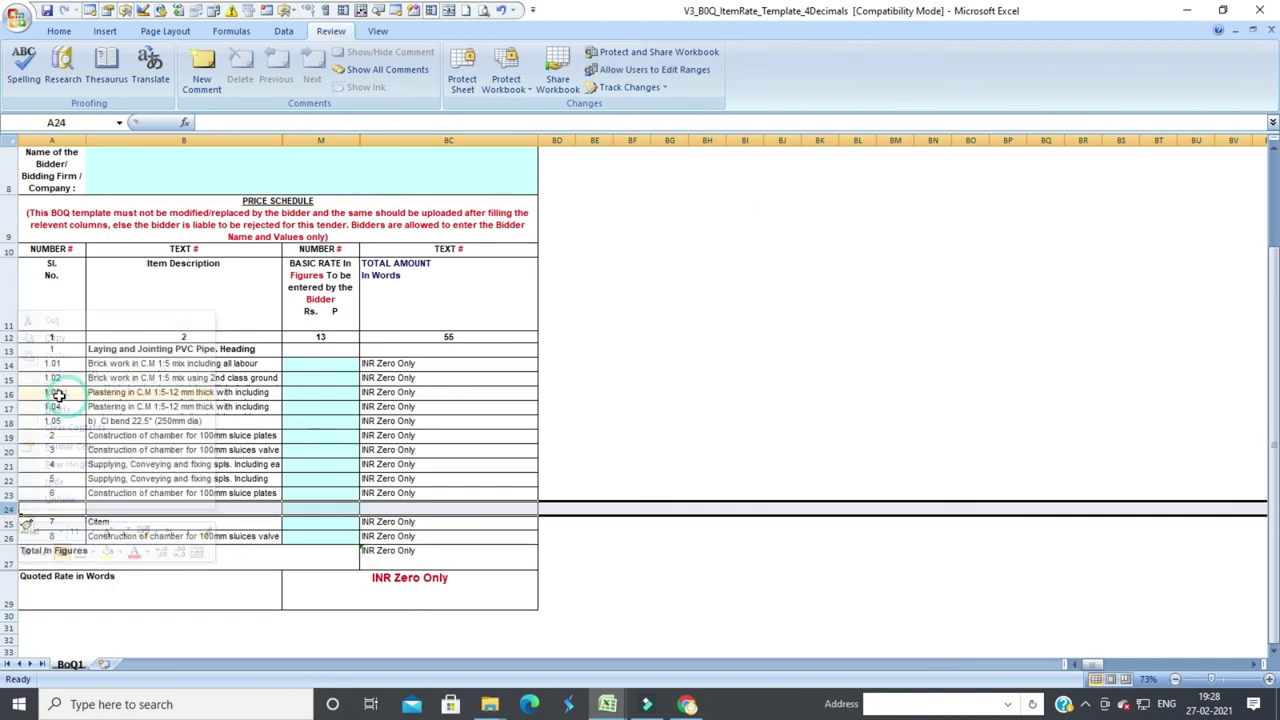
# Copy row 23, item 6's sluice-plates chamber, into the new row 24
pyautogui.rightClick(14, 496)
pyautogui.click(52, 322)
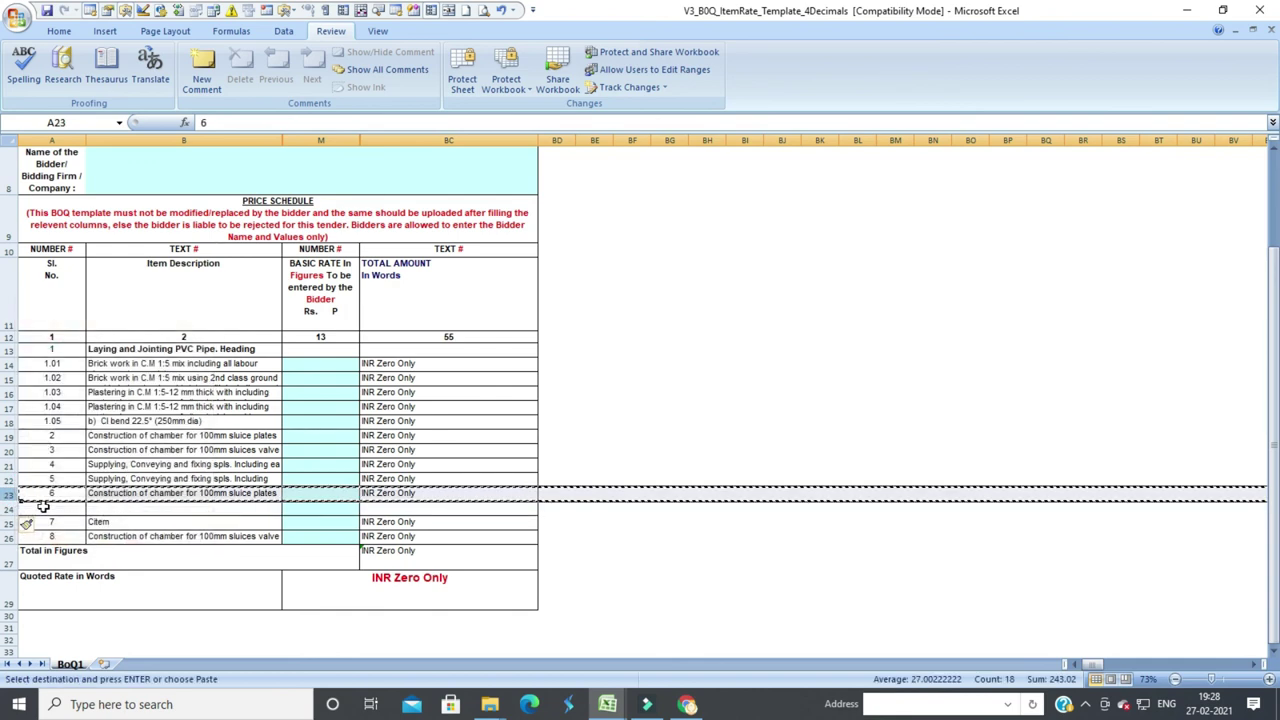
pyautogui.click(12, 508)
pyautogui.rightClick(12, 508)
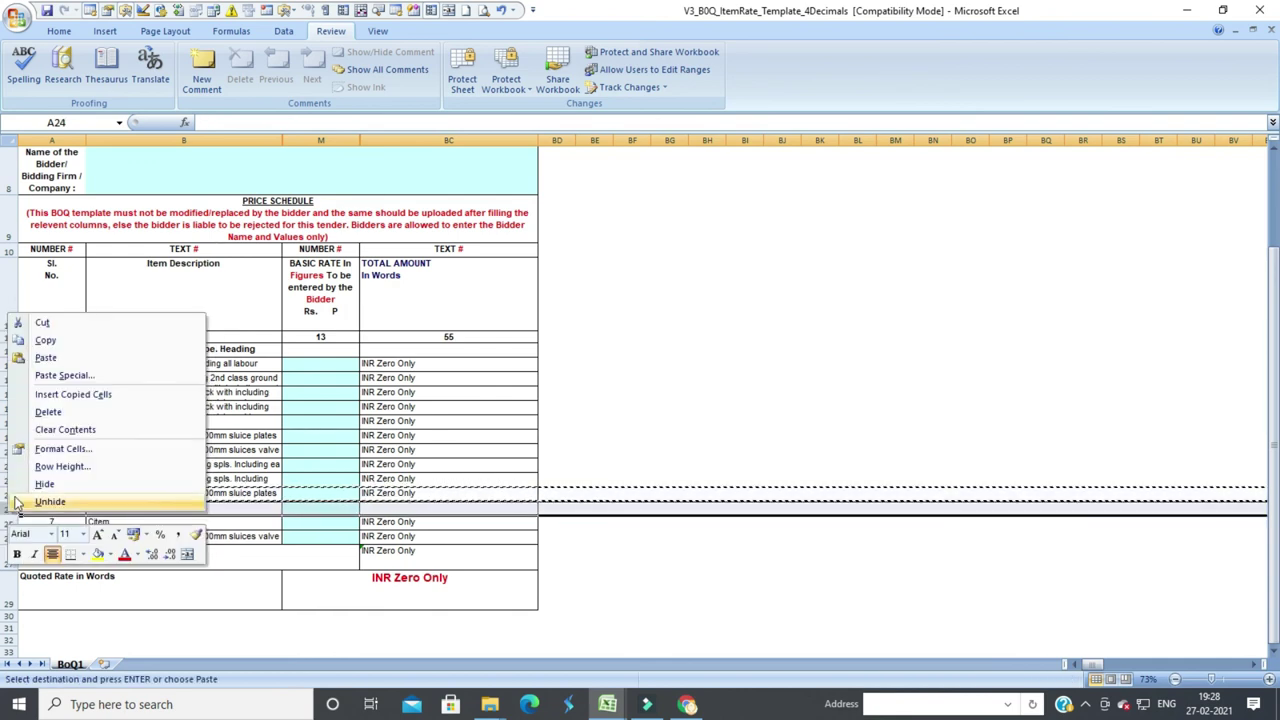
pyautogui.click(46, 357)
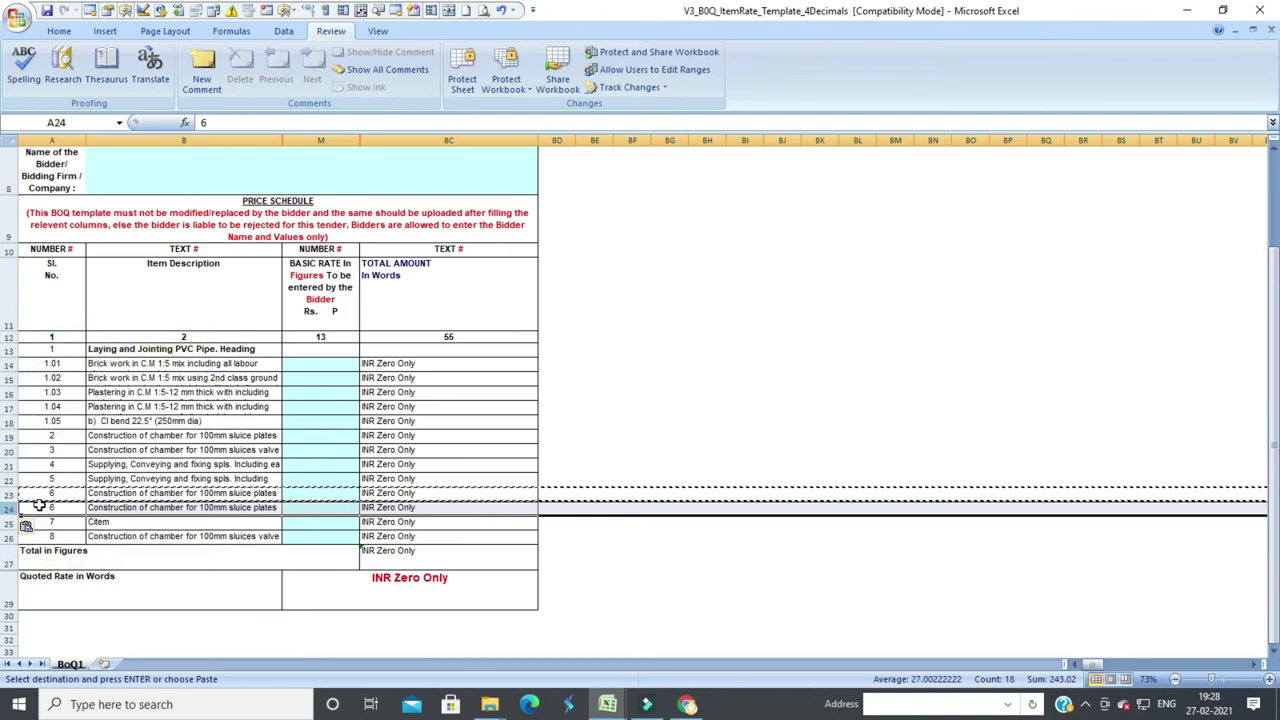
# Check the B24 and B23 item descriptions, then select columns B through M
pyautogui.click(38, 511)
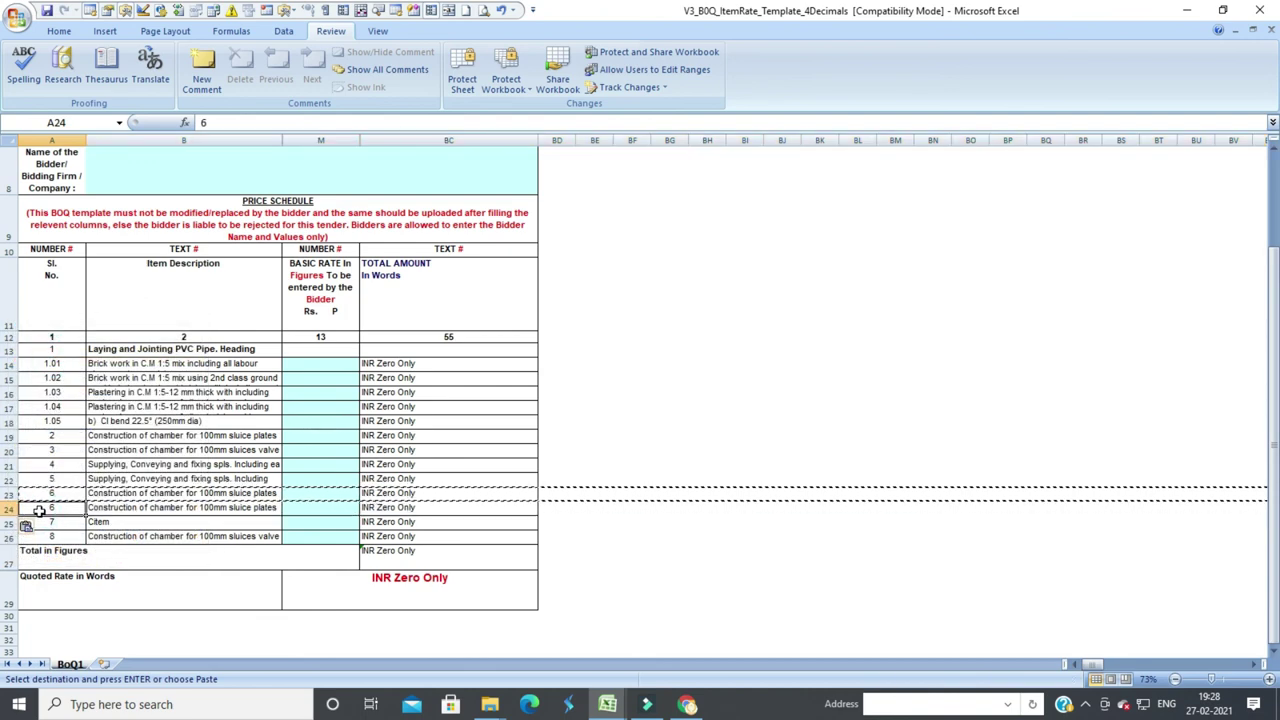
pyautogui.press('Right')
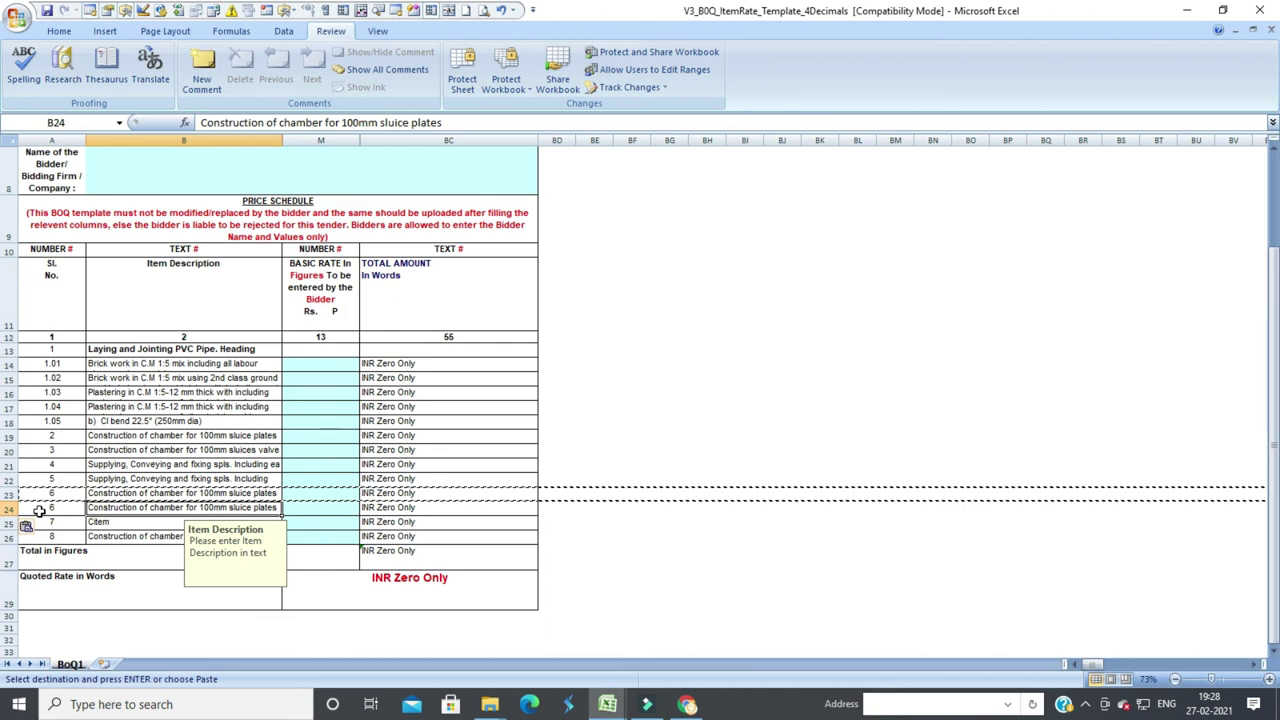
pyautogui.click(96, 493)
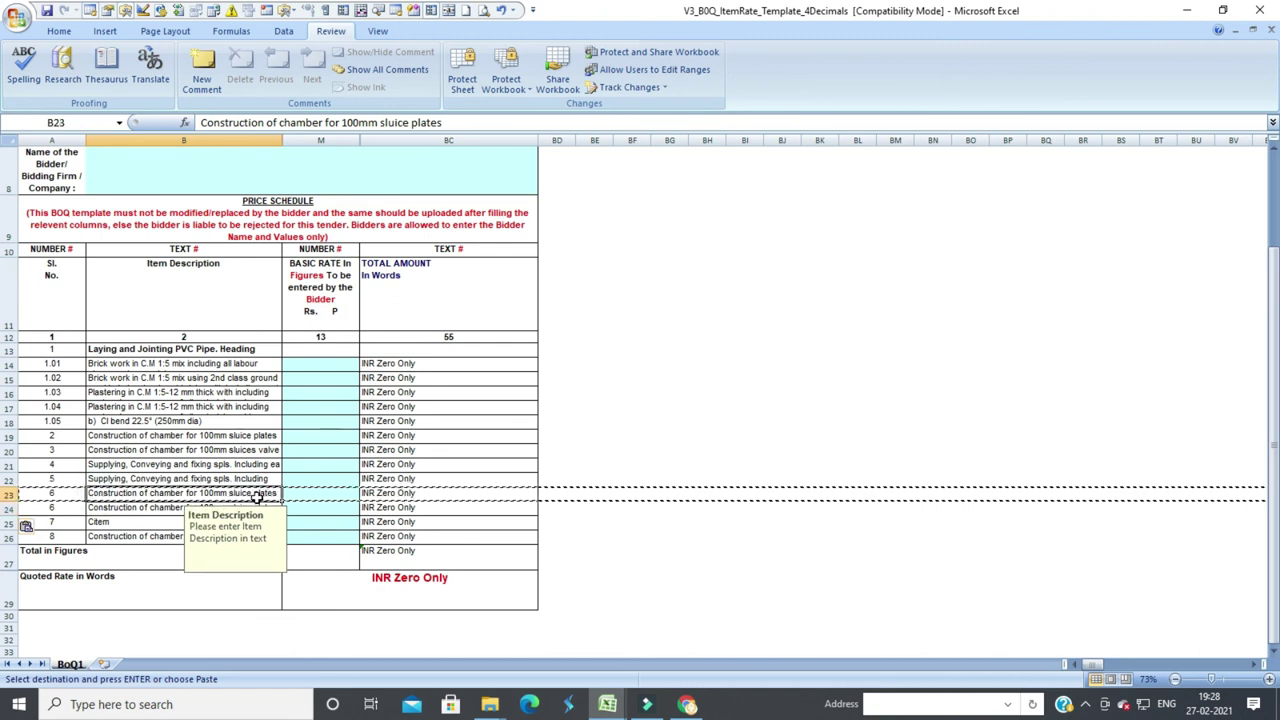
pyautogui.moveTo(230, 140); pyautogui.dragTo(295, 140)
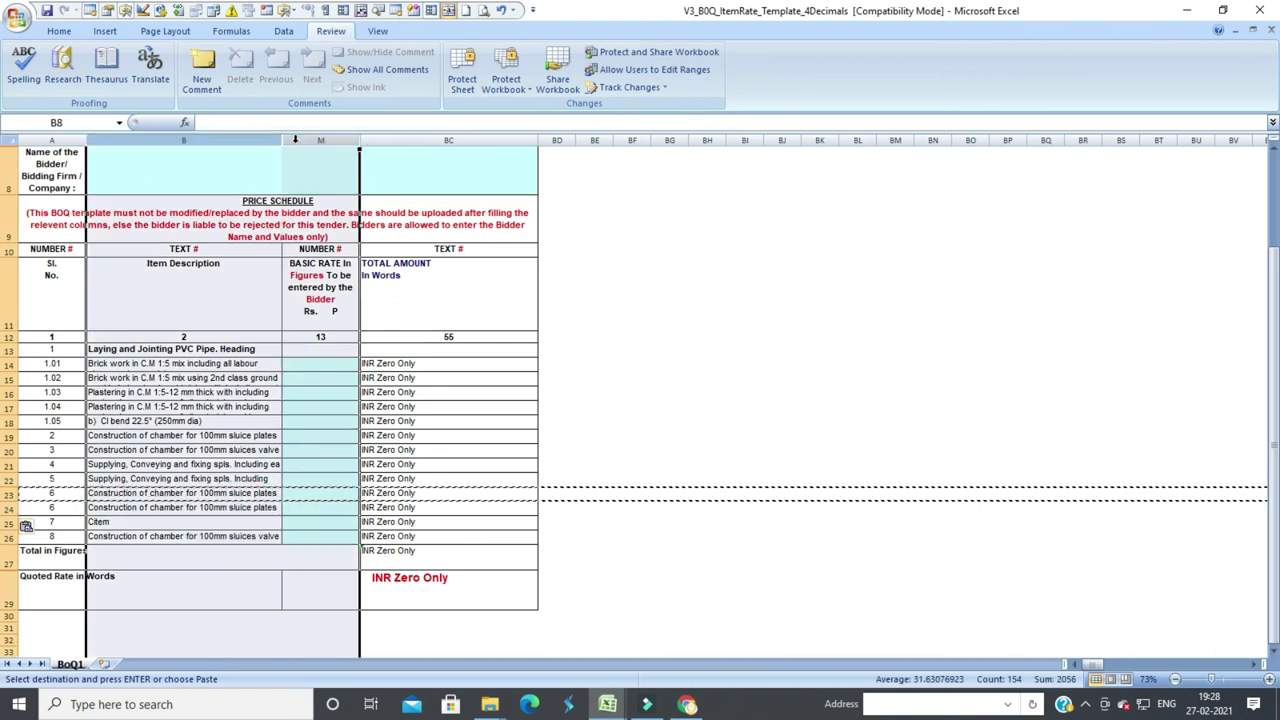